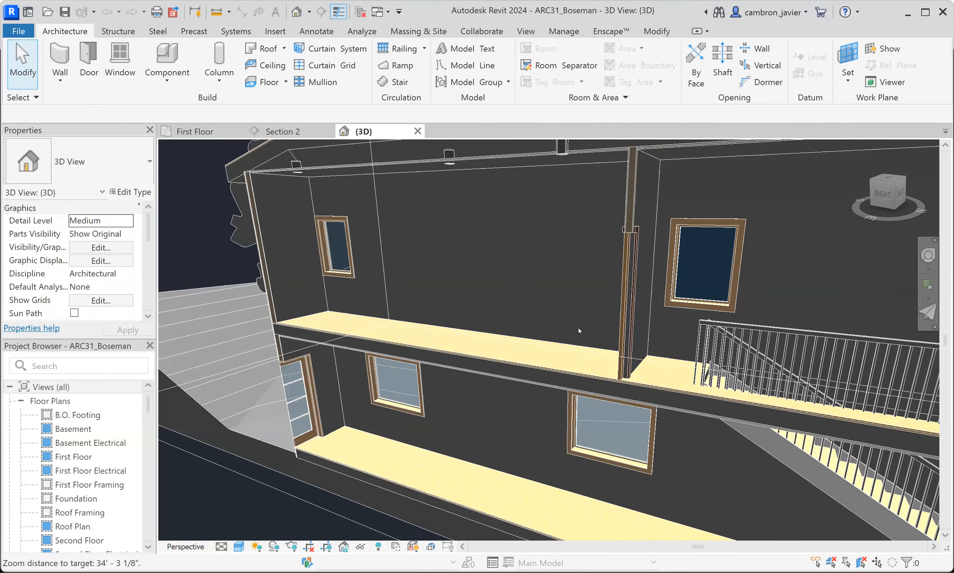
- Examine the second-floor interior walls and the area around the small window in the 3D view
scroll(382, 292, down, 2)
scroll(307, 314, up, 5)
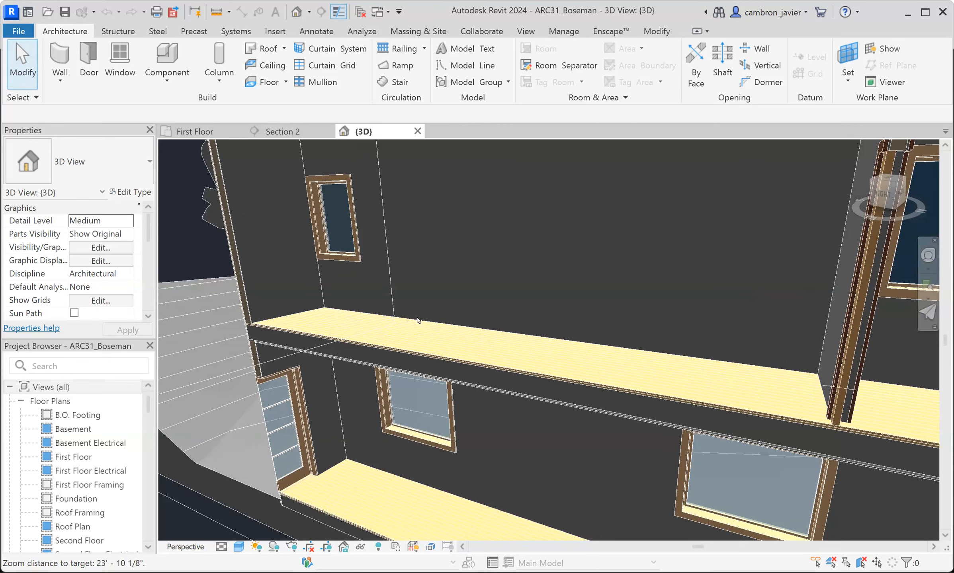
scroll(418, 320, down, 4)
scroll(371, 166, up, 3)
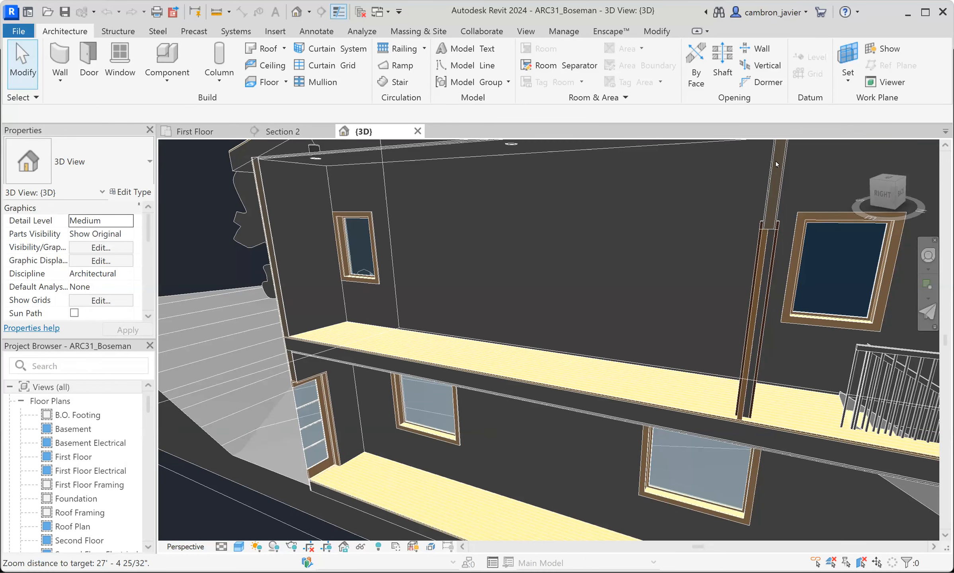
scroll(423, 266, down, 4)
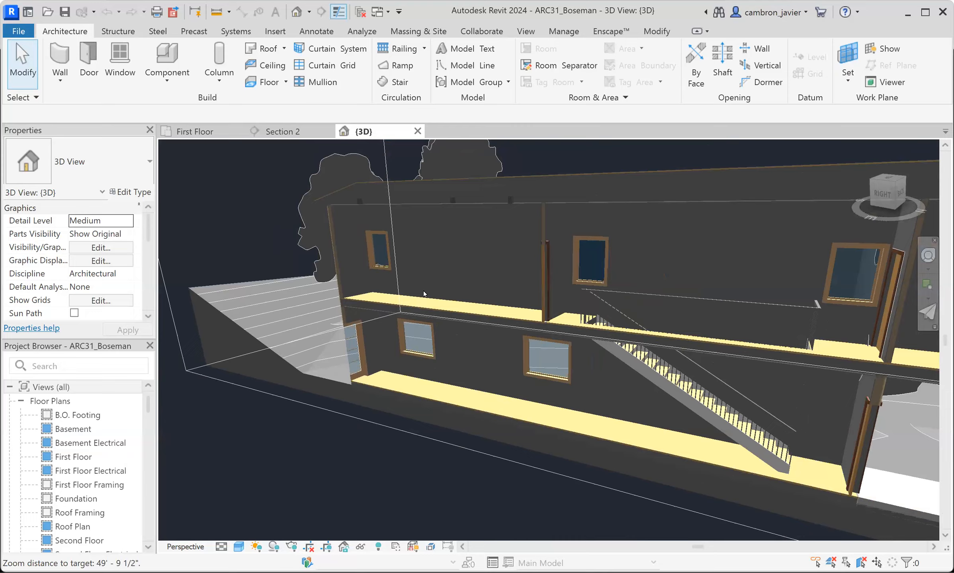
scroll(392, 284, up, 4)
scroll(336, 286, up, 3)
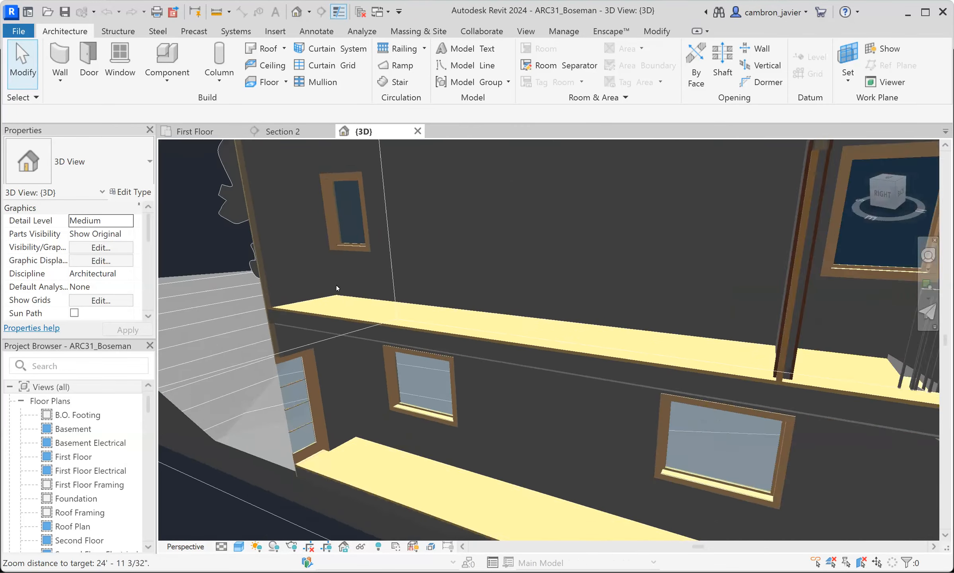
scroll(346, 301, down, 2)
scroll(346, 301, down, 2)
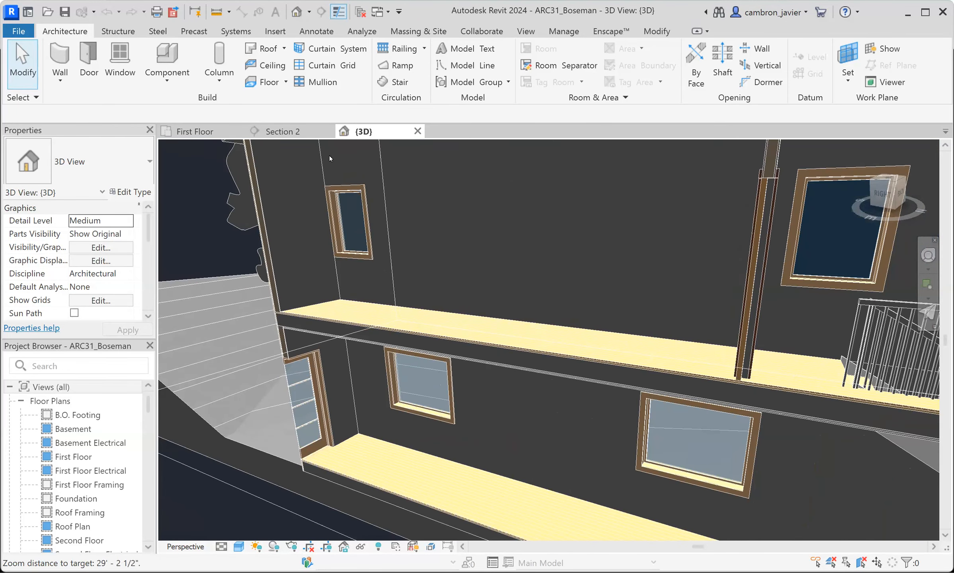
scroll(333, 167, up, 4)
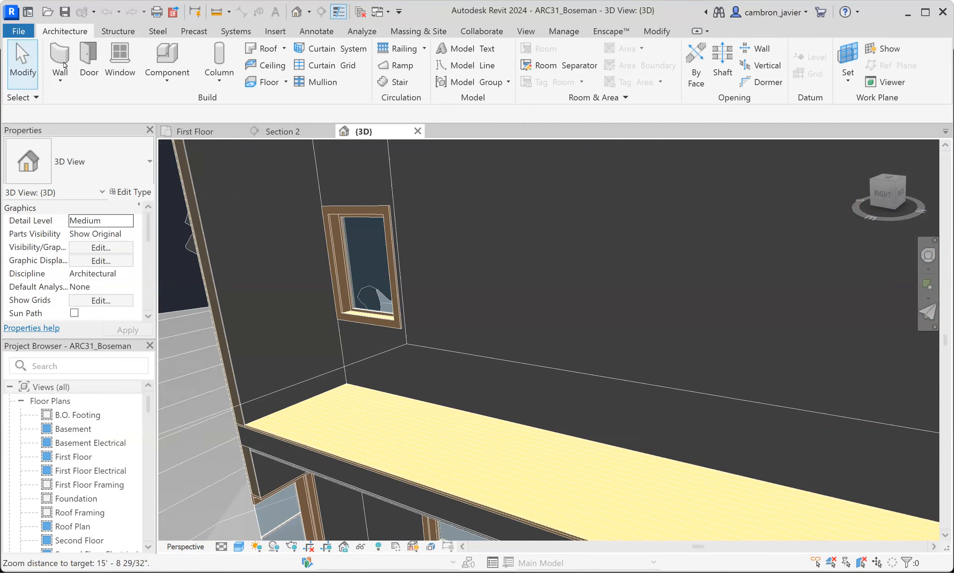
- Place a horizontal Wall Sweep - Cornice on the second-floor wall just below the ceiling in Section 2
click(61, 82)
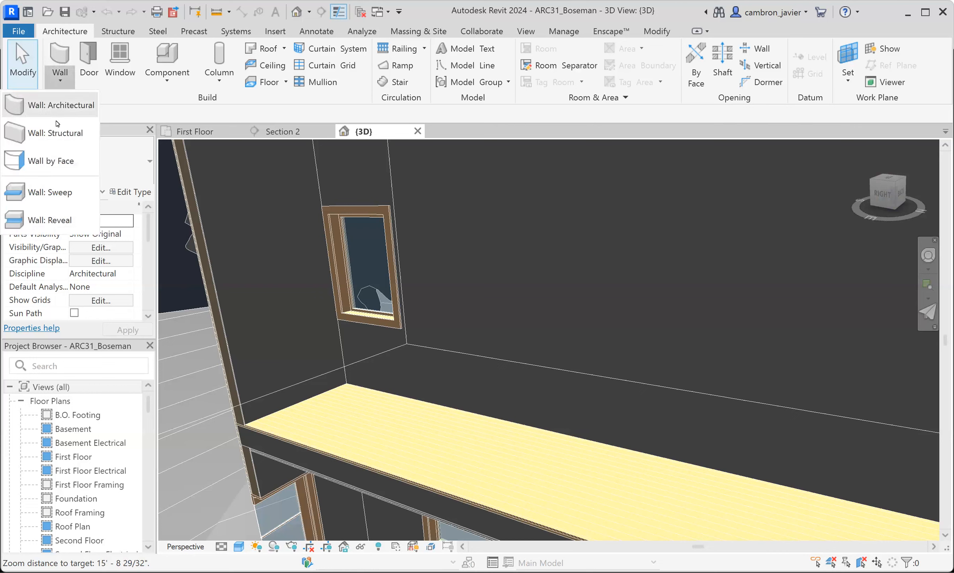
click(51, 192)
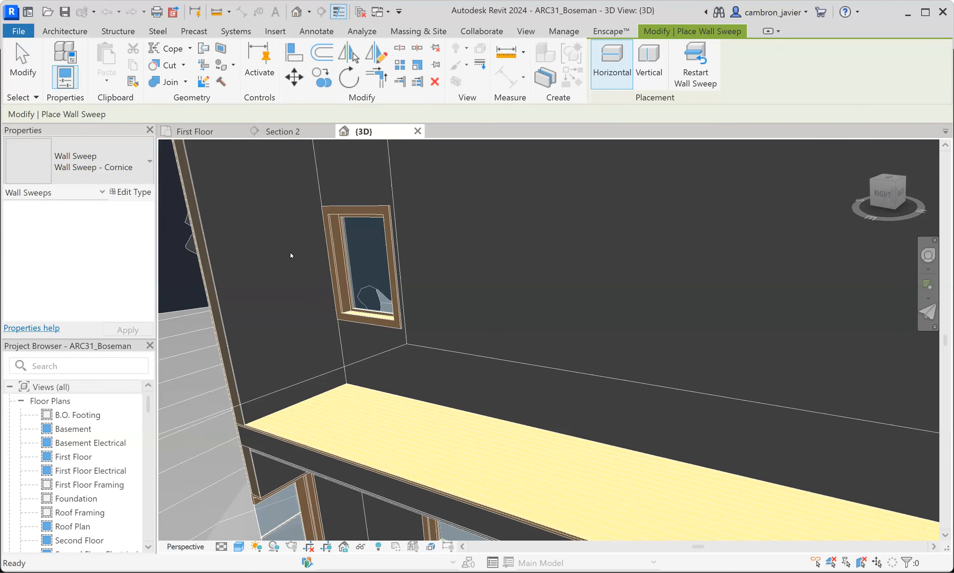
scroll(394, 280, down, 4)
scroll(332, 225, up, 2)
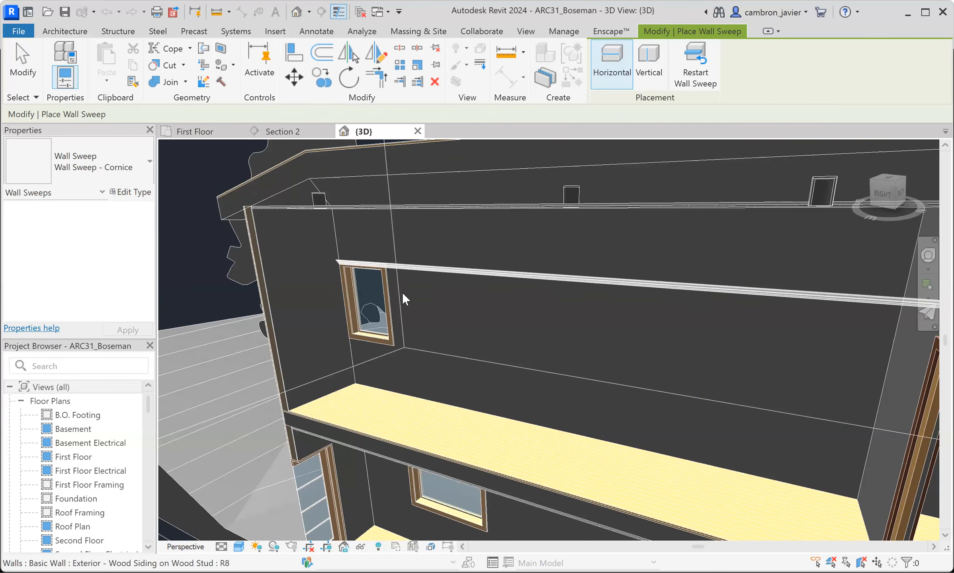
scroll(402, 370, up, 4)
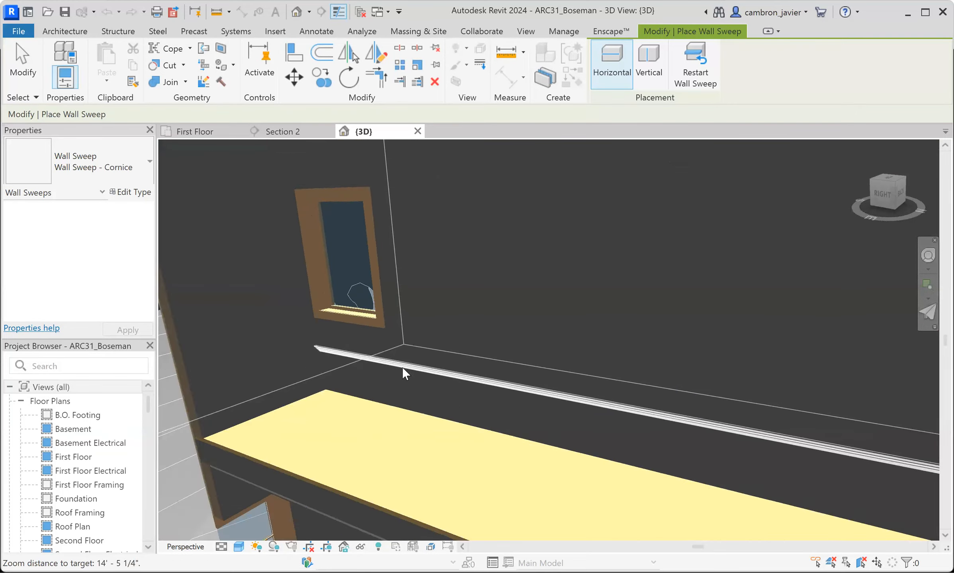
scroll(434, 253, down, 4)
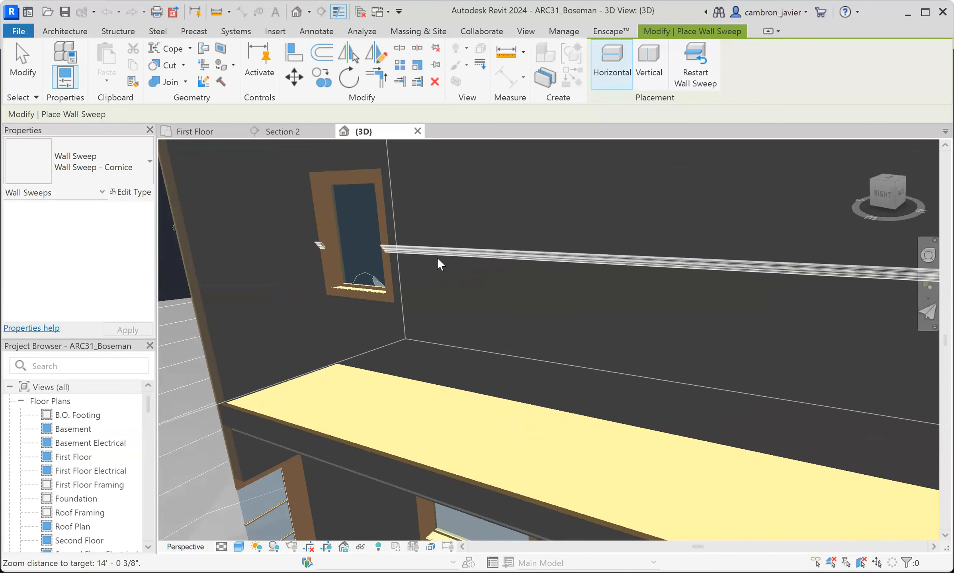
scroll(437, 259, down, 3)
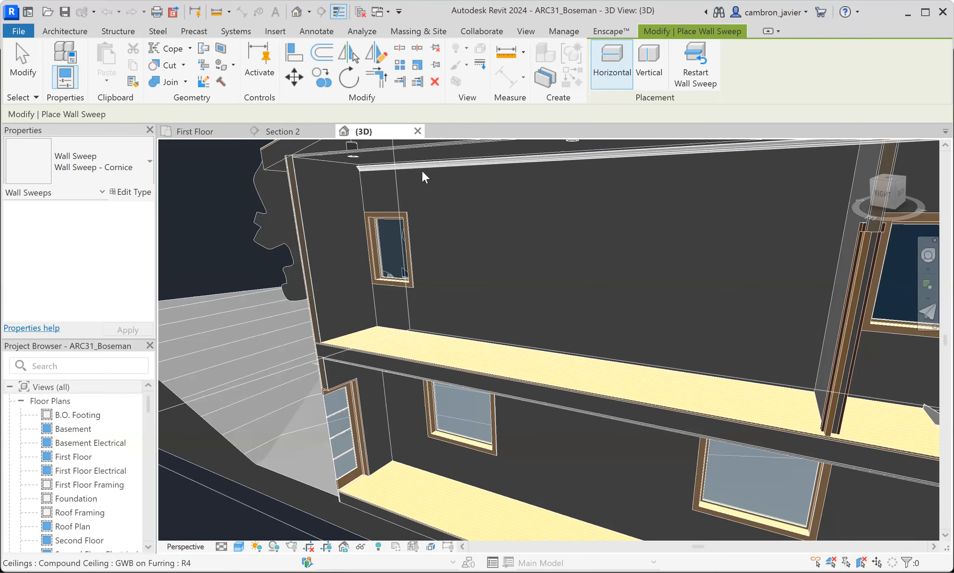
click(283, 131)
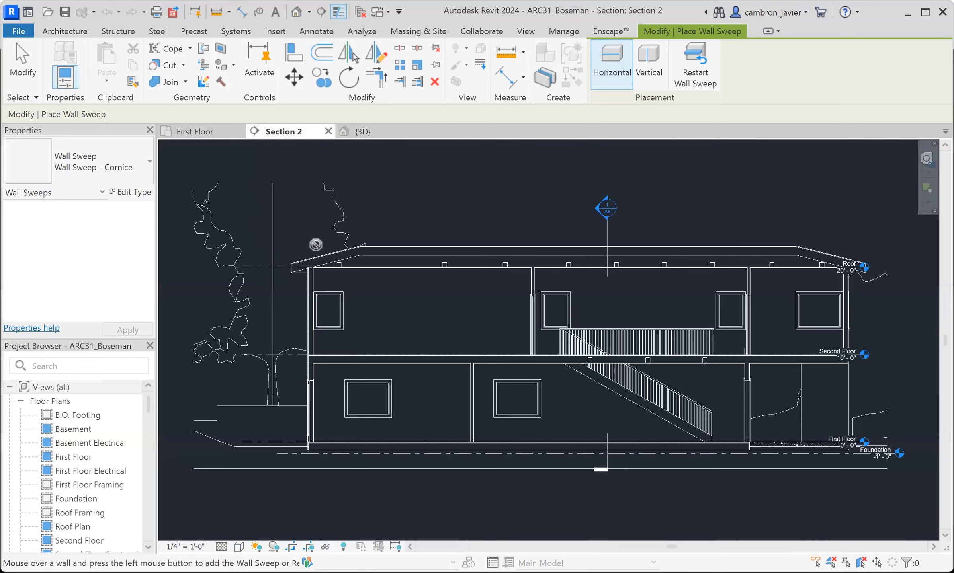
scroll(347, 282, up, 3)
scroll(311, 267, up, 5)
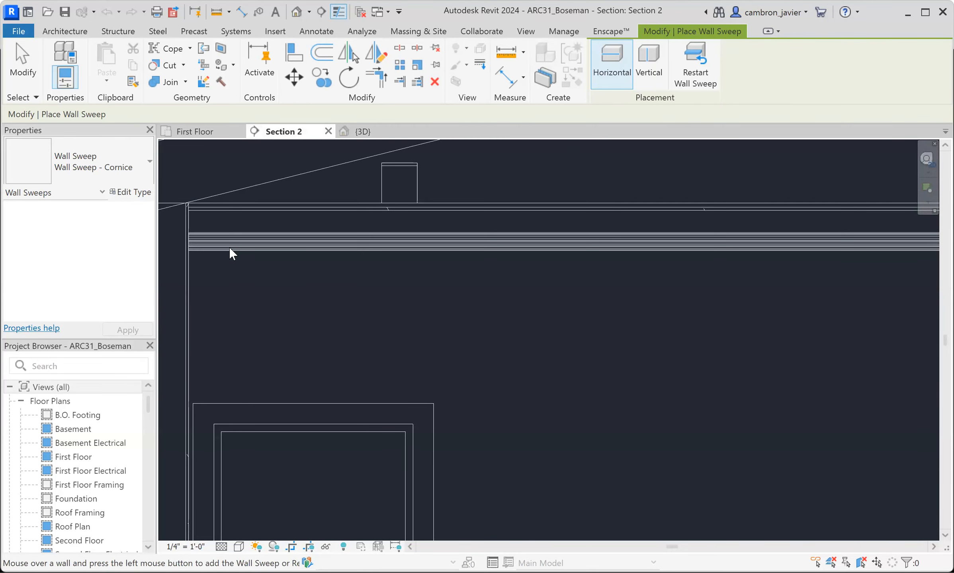
click(230, 235)
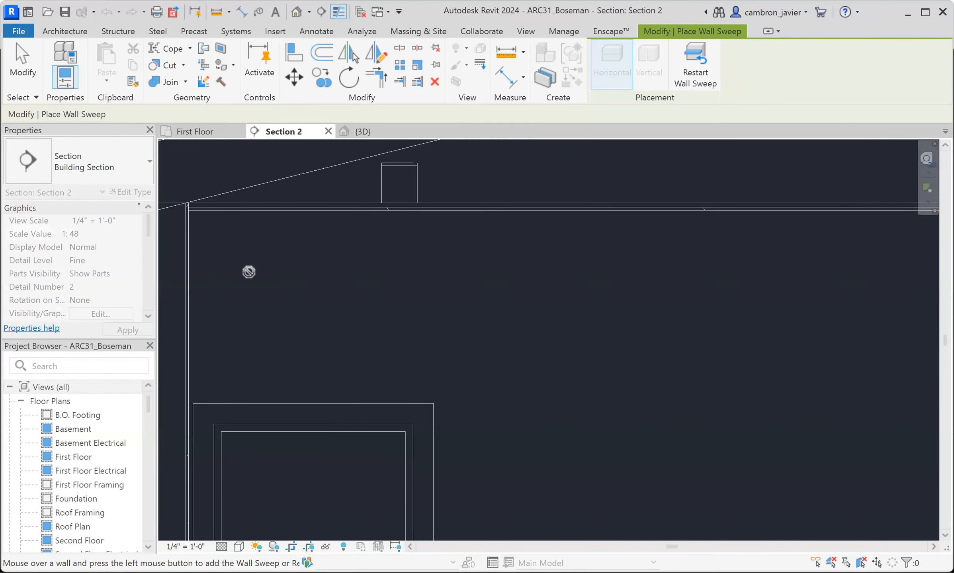
scroll(222, 239, up, 2)
scroll(229, 269, up, 3)
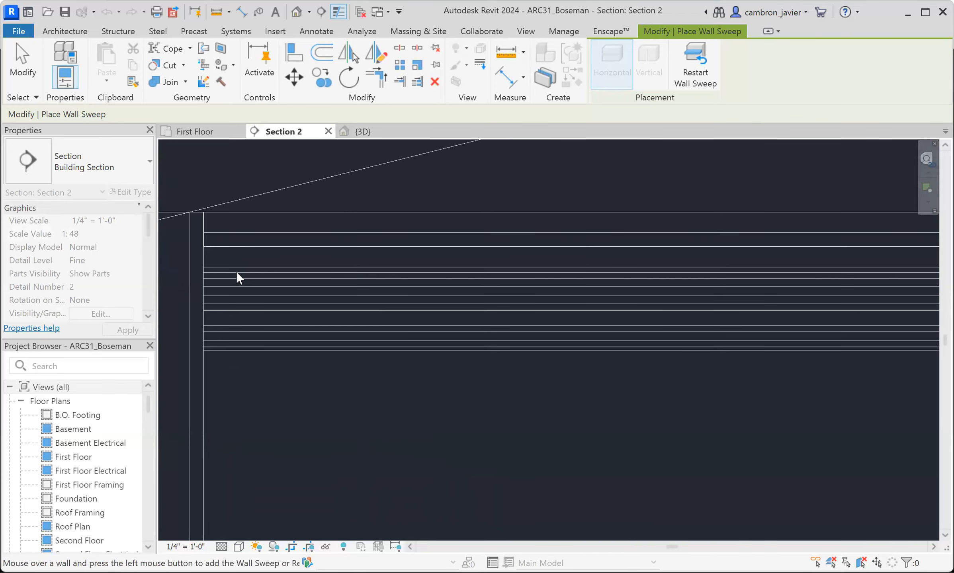
key(Escape)
key(Escape)
- Move the cornice up in Section 2 so its top edge meets the underside of the ceiling
click(236, 273)
scroll(236, 273, up, 2)
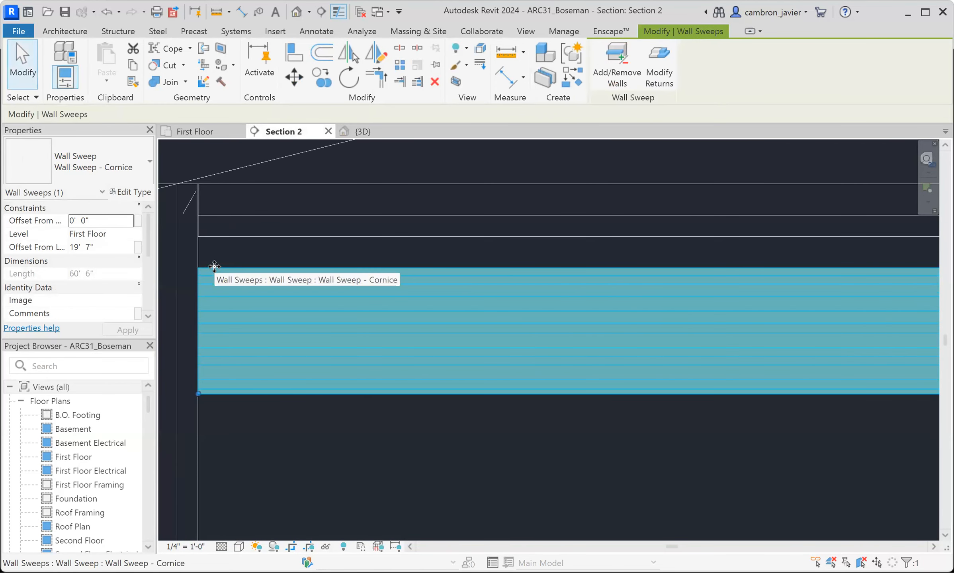
click(198, 268)
click(198, 239)
scroll(230, 279, down, 2)
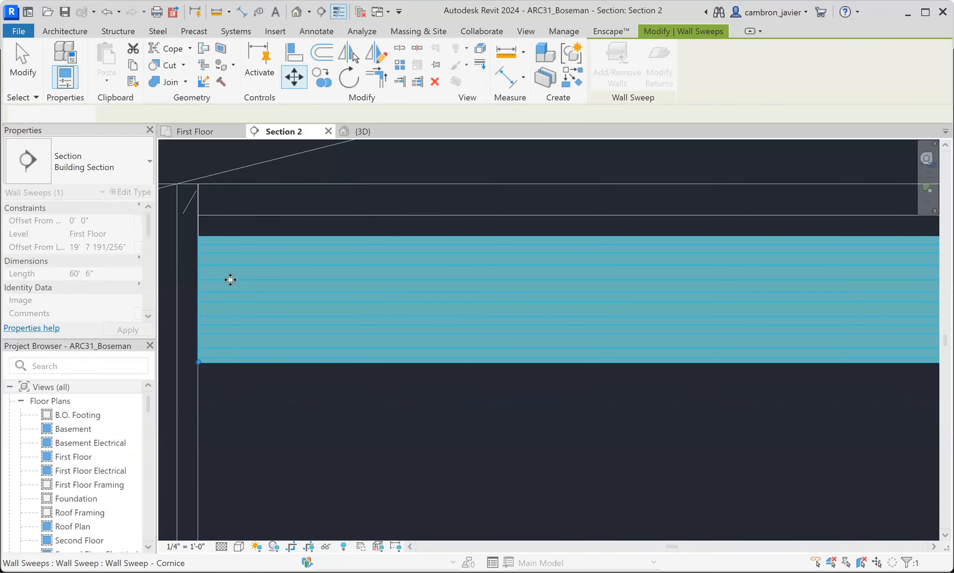
key(Escape)
scroll(255, 316, down, 2)
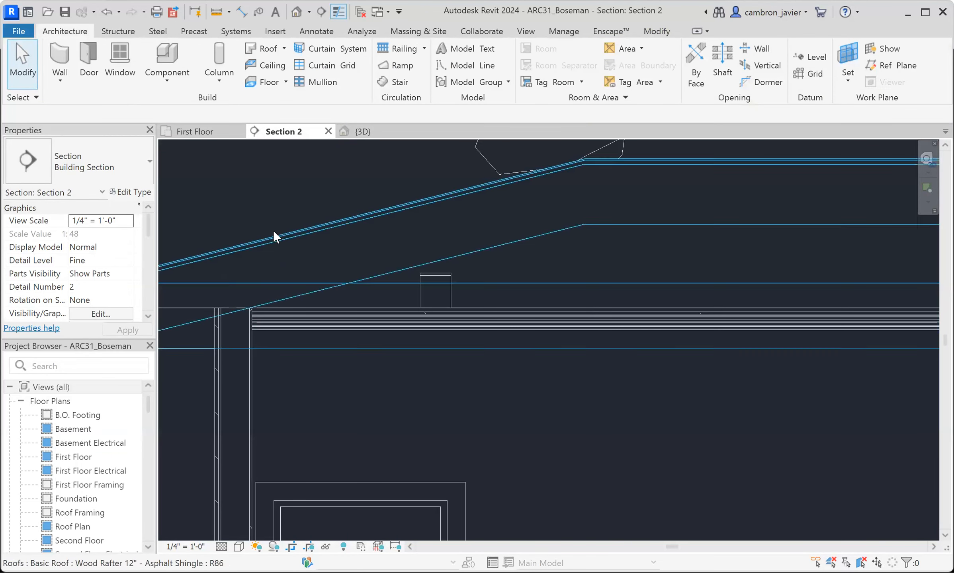
- Inspect the cornice in the 3D view, checking its run along the ceiling and its end at the room corner
click(361, 133)
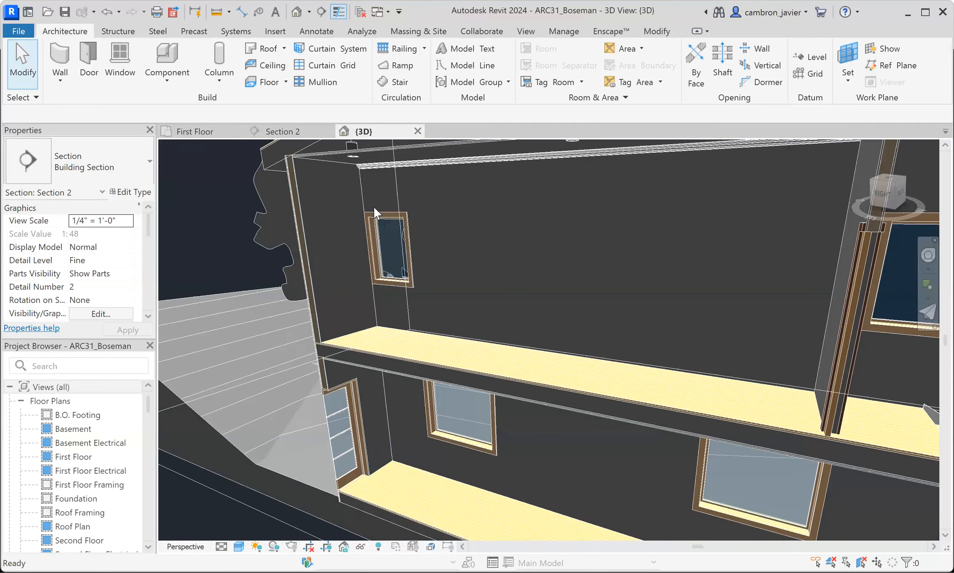
scroll(404, 207, up, 6)
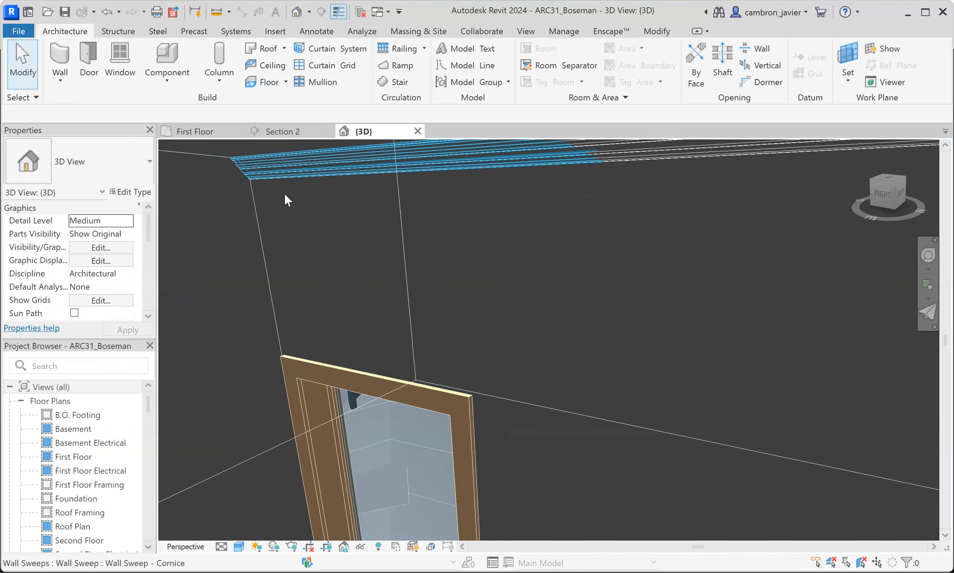
shift+middle_drag(323, 208, 315, 241)
scroll(314, 241, down, 4)
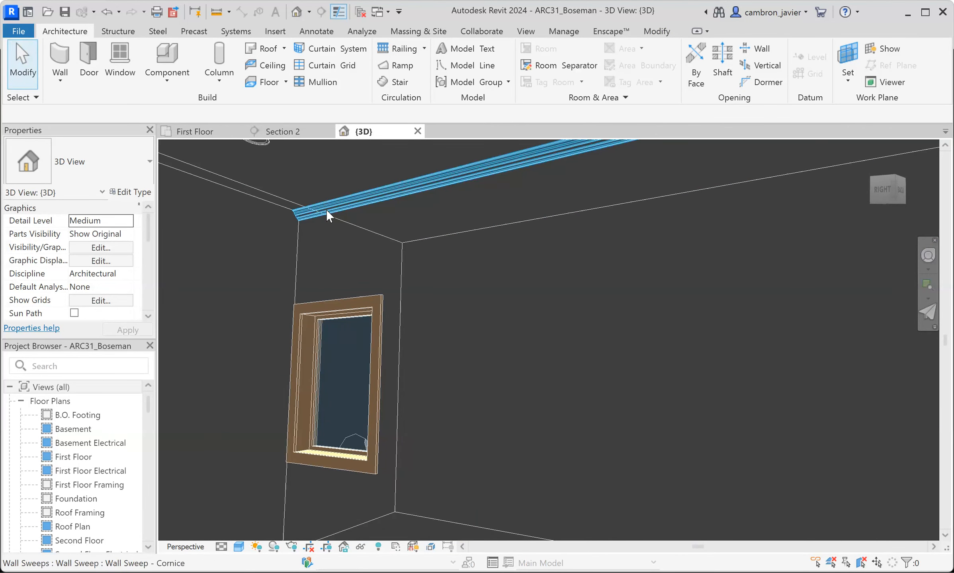
scroll(329, 209, down, 3)
scroll(338, 210, down, 1)
shift+middle_drag(358, 228, 345, 210)
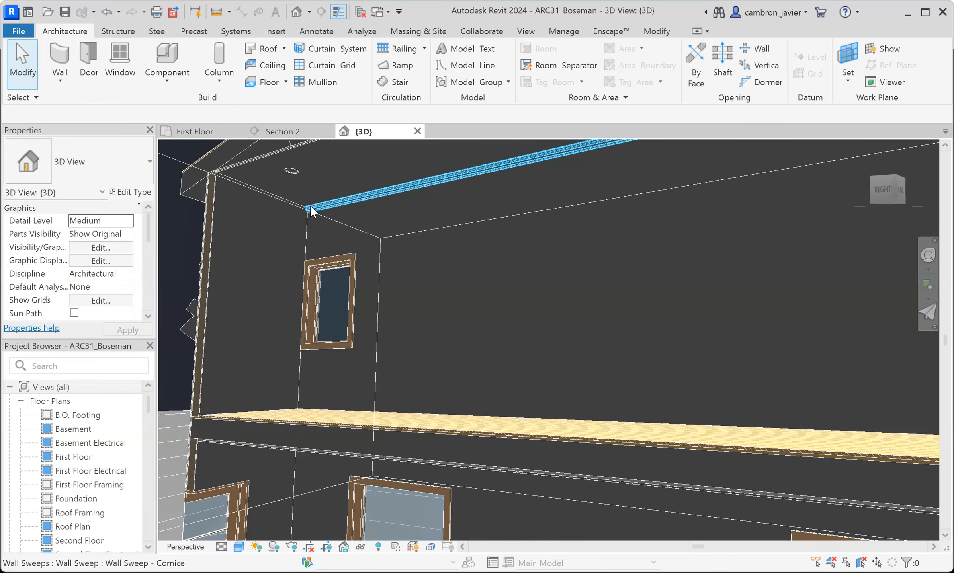
scroll(436, 182, down, 3)
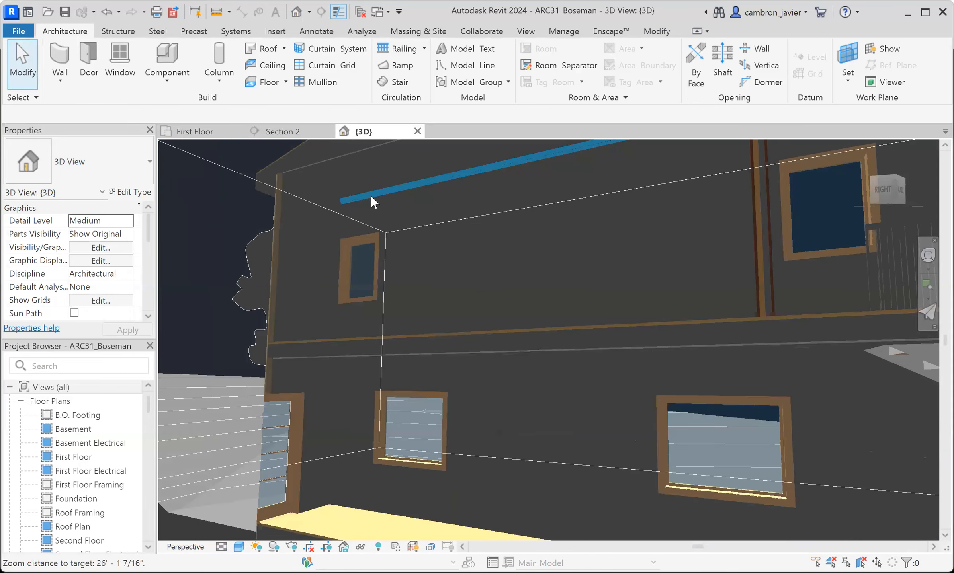
scroll(406, 202, down, 2)
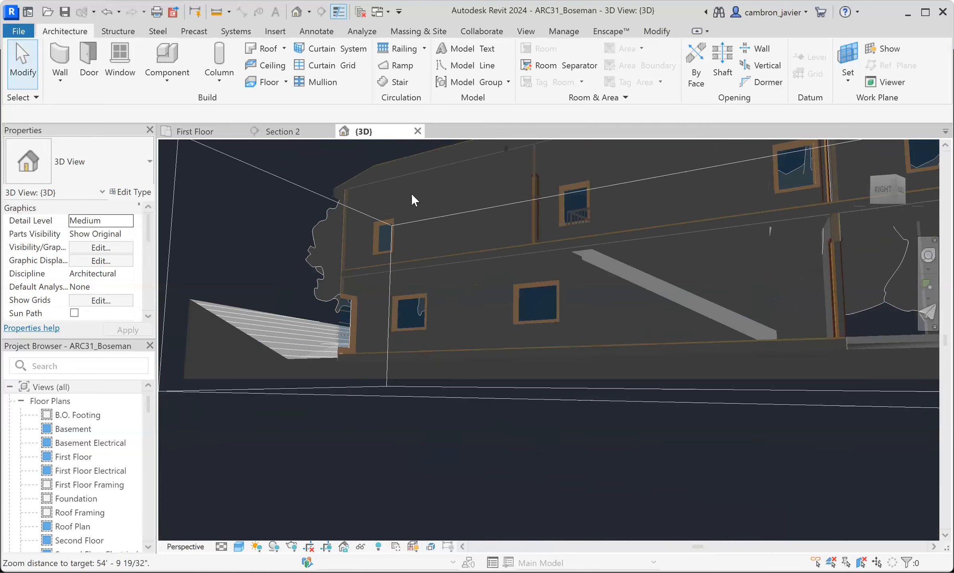
scroll(416, 185, up, 3)
scroll(425, 196, up, 1)
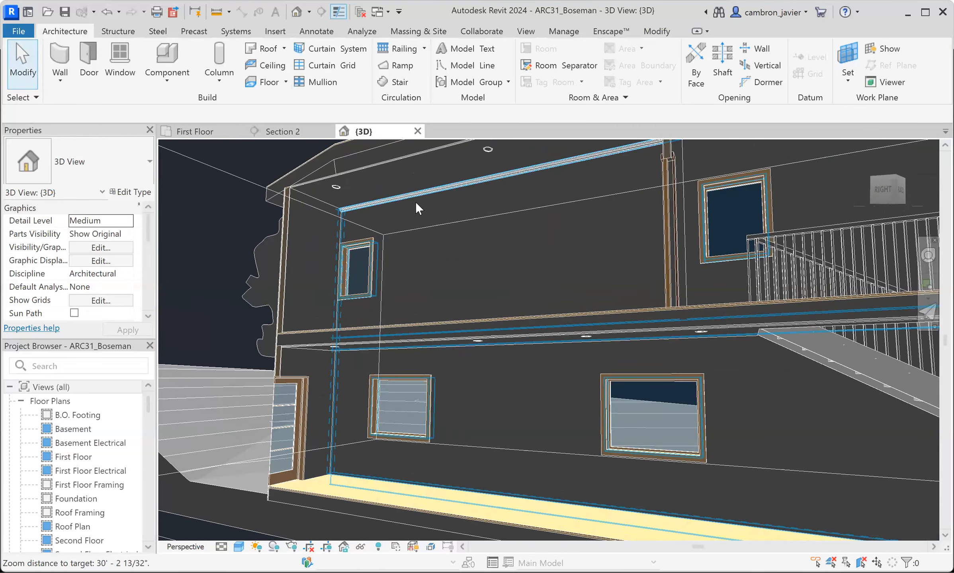
scroll(343, 209, up, 3)
scroll(336, 213, up, 4)
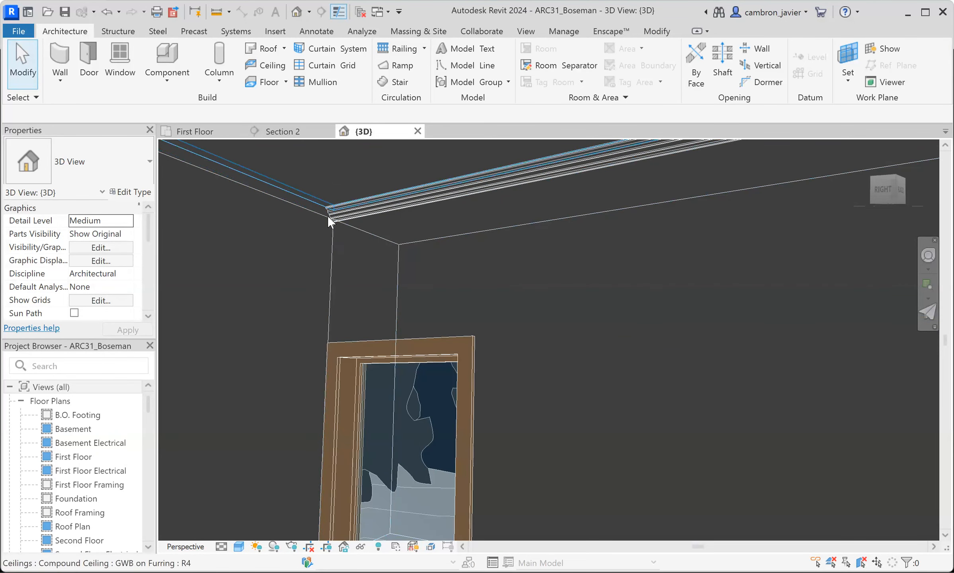
click(344, 213)
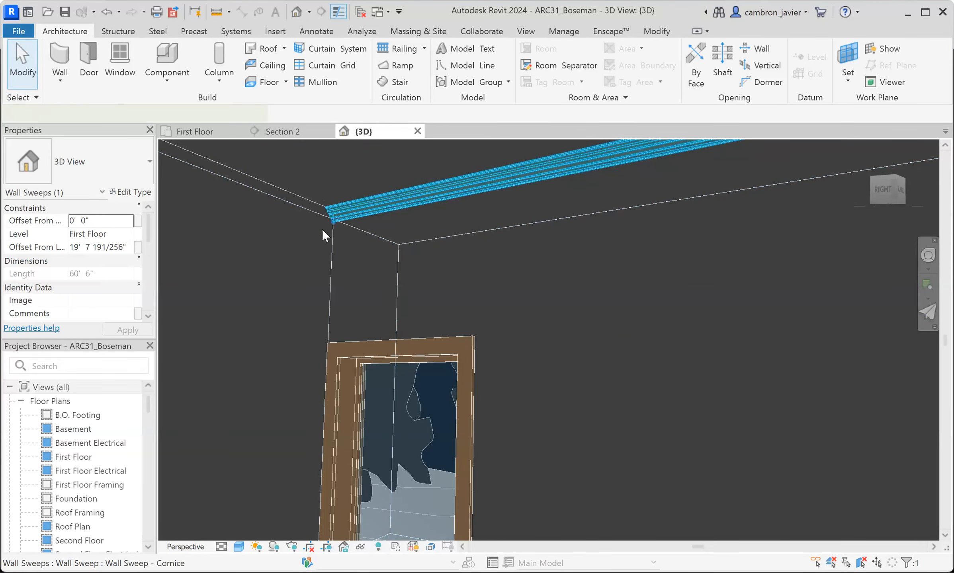
key(Escape)
click(59, 81)
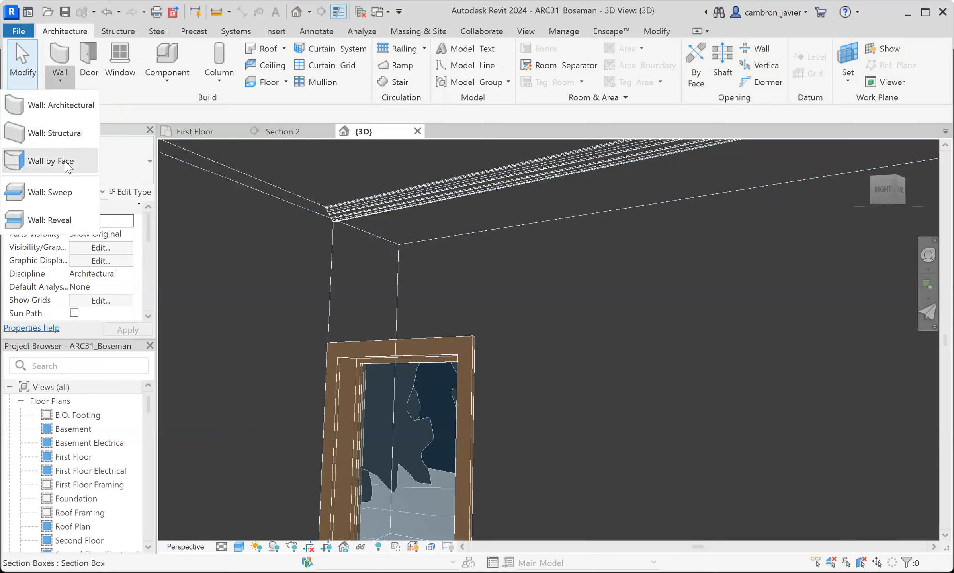
click(50, 192)
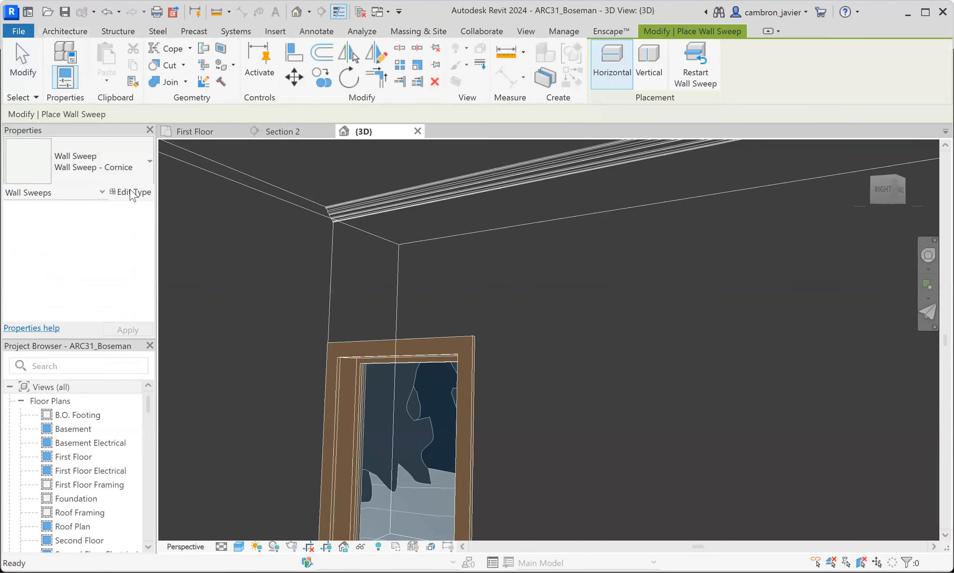
click(88, 168)
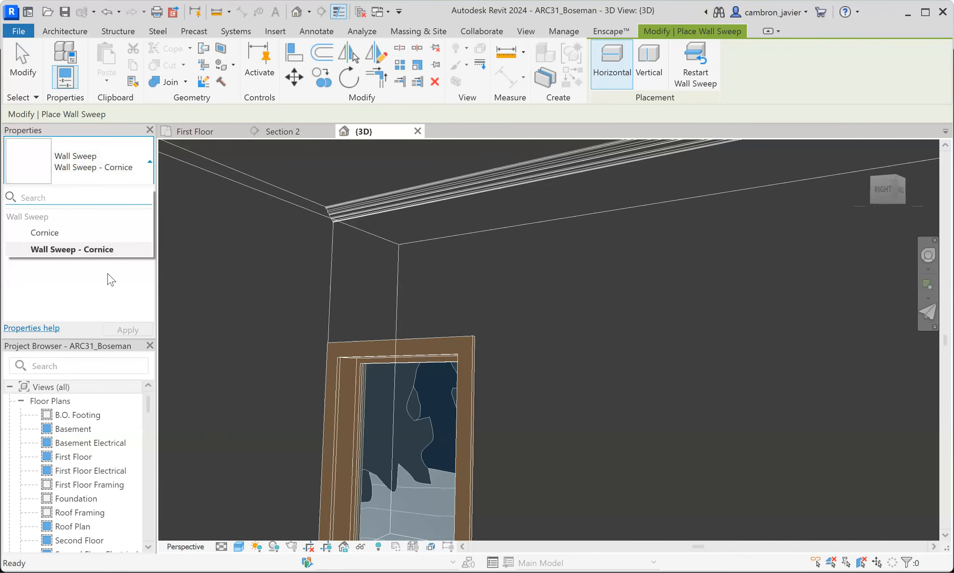
scroll(337, 222, up, 5)
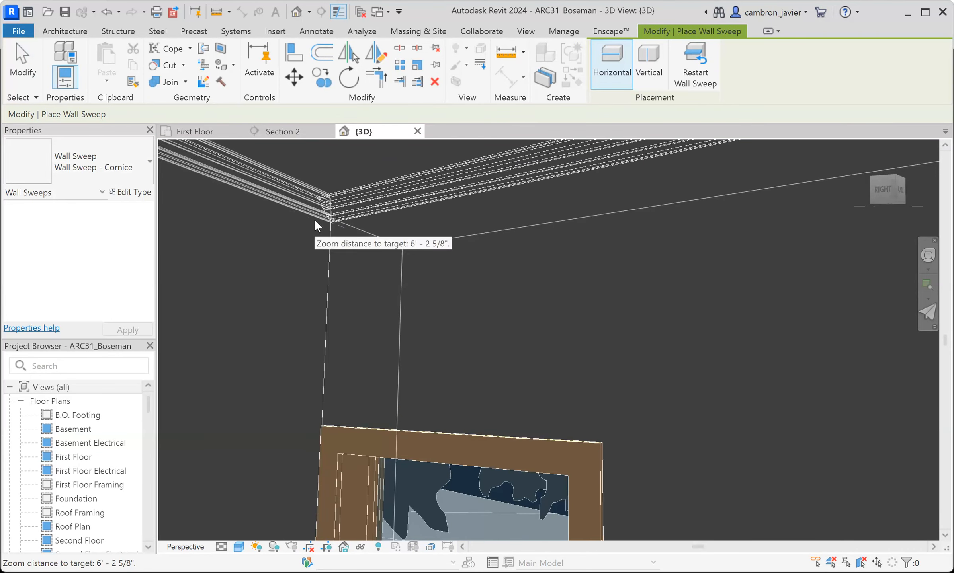
key(Escape)
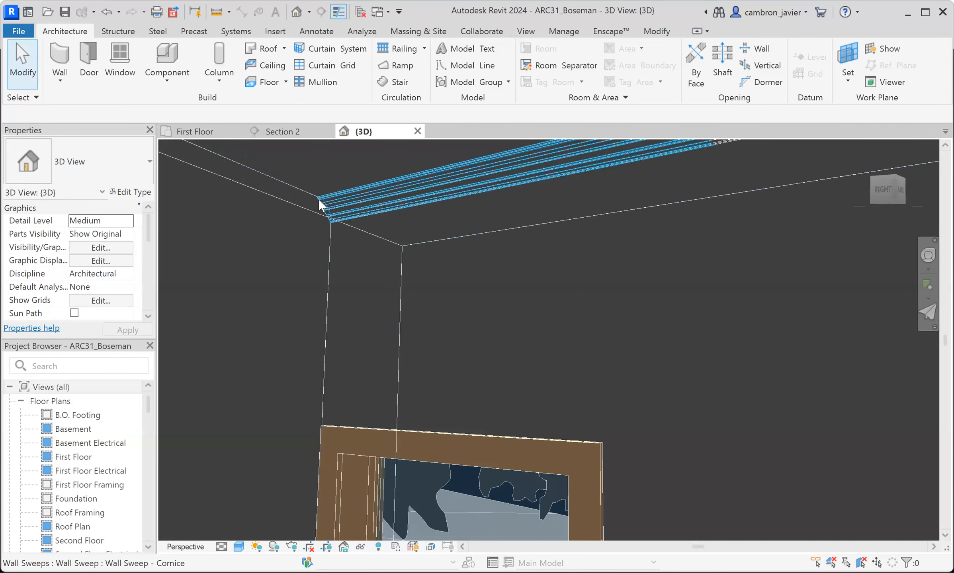
scroll(330, 227, up, 3)
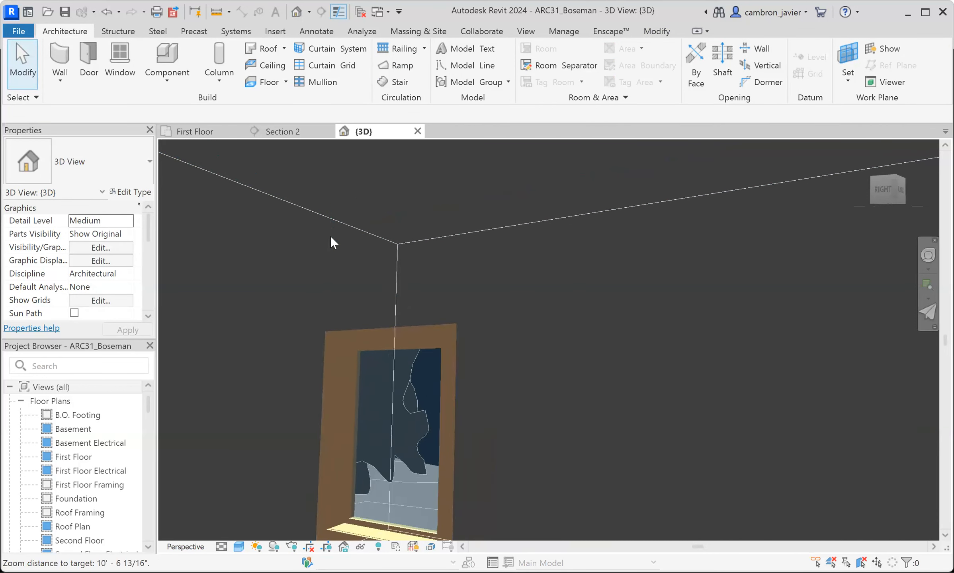
scroll(335, 241, down, 5)
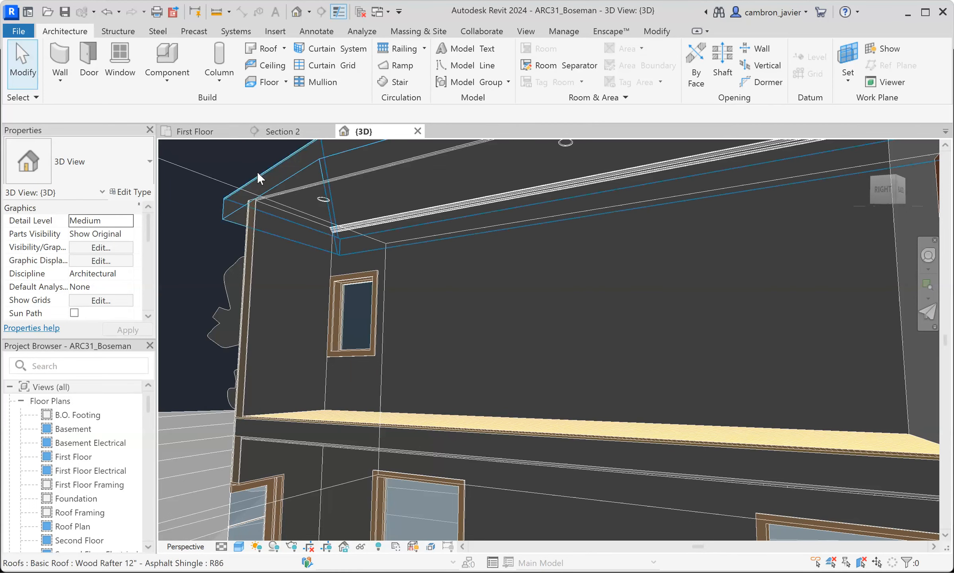
- Create a new family from the English-Imperial Profile template
scroll(278, 195, up, 5)
scroll(421, 255, up, 2)
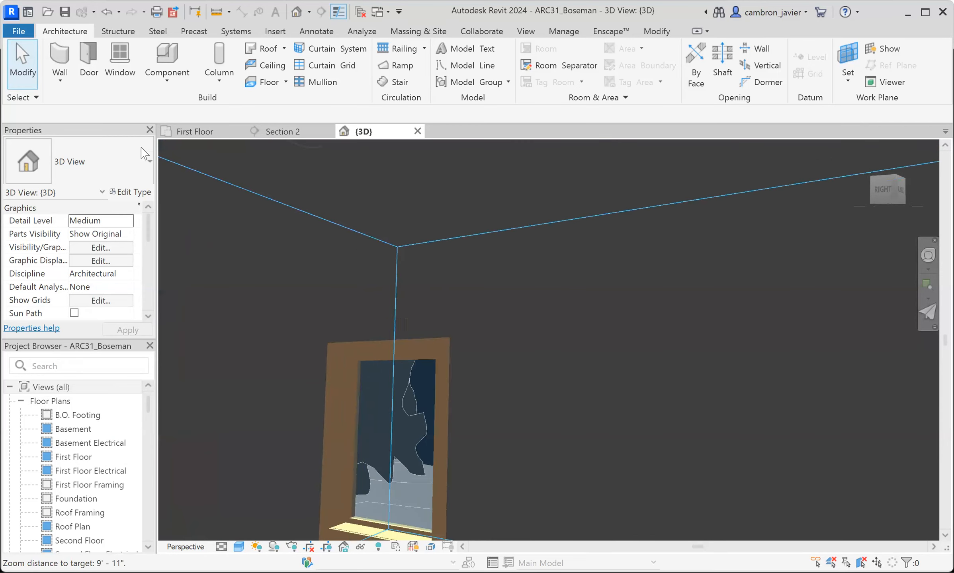
click(18, 32)
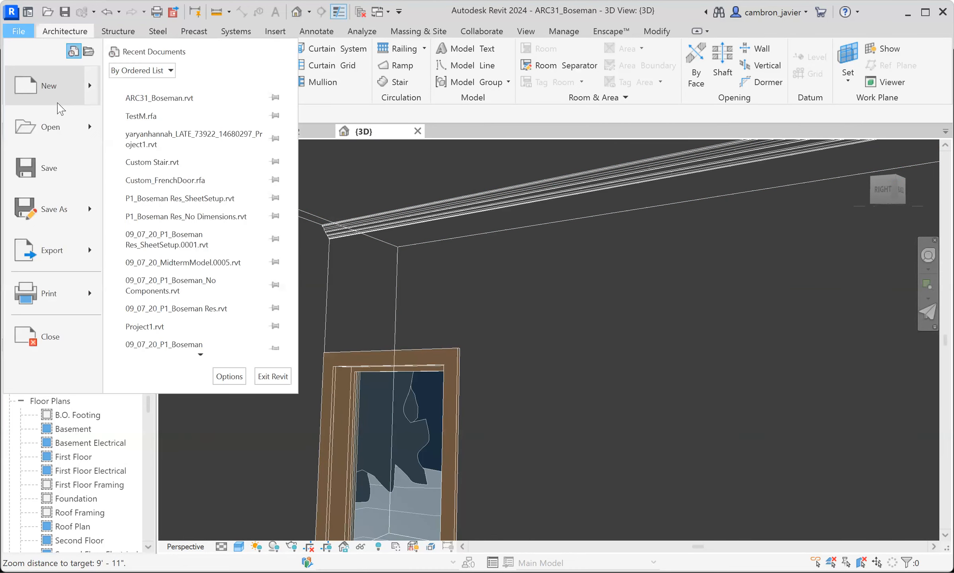
mouse_move(94, 93)
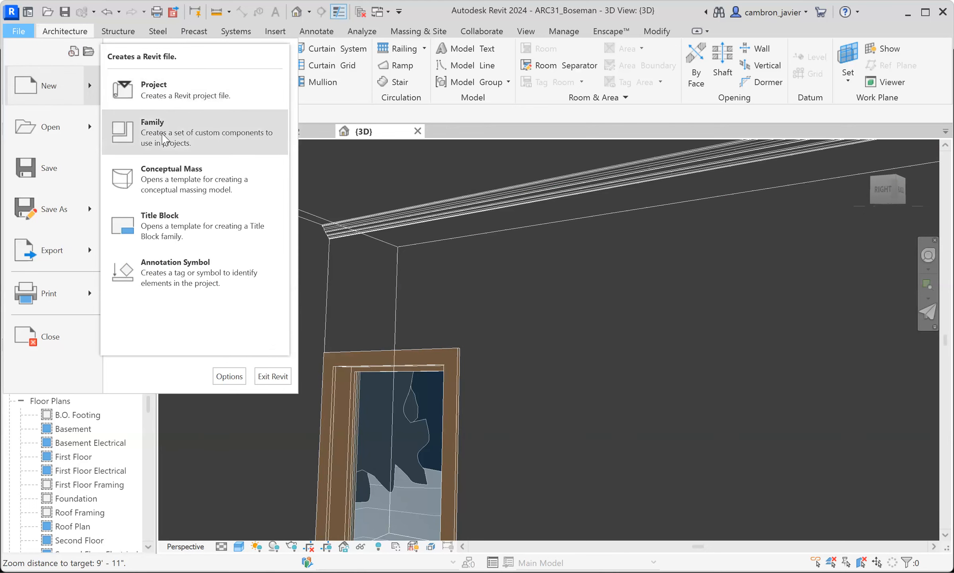
click(170, 147)
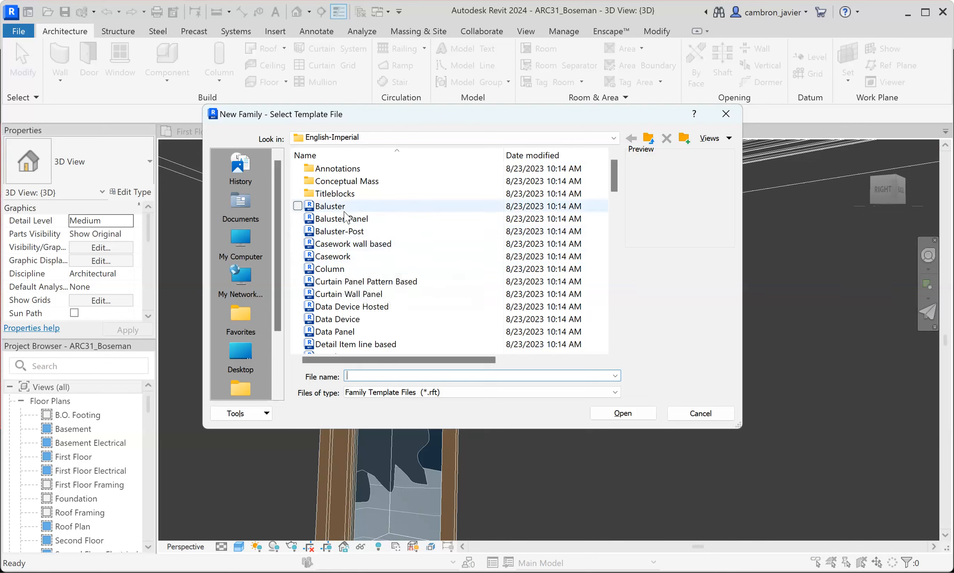
scroll(337, 207, down, 2)
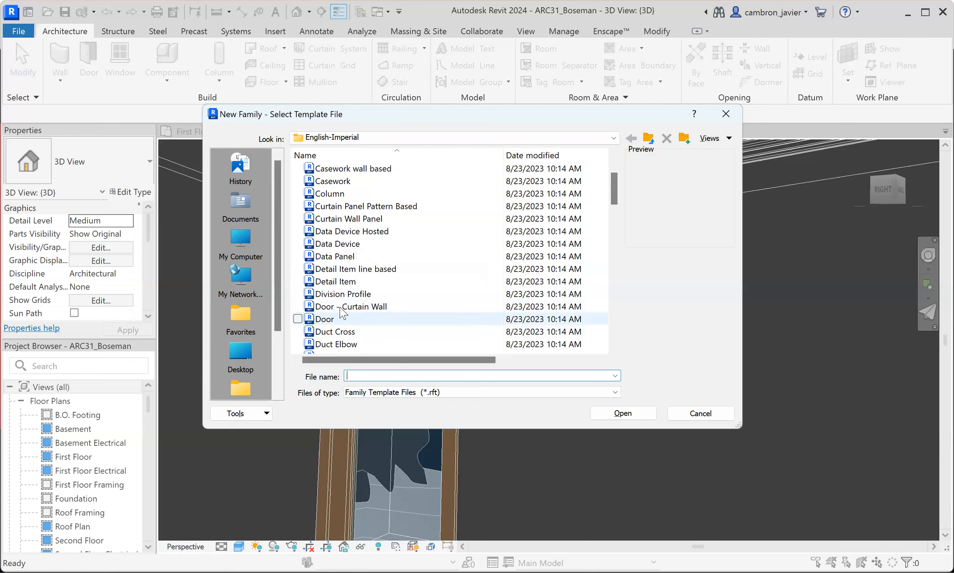
scroll(343, 313, down, 5)
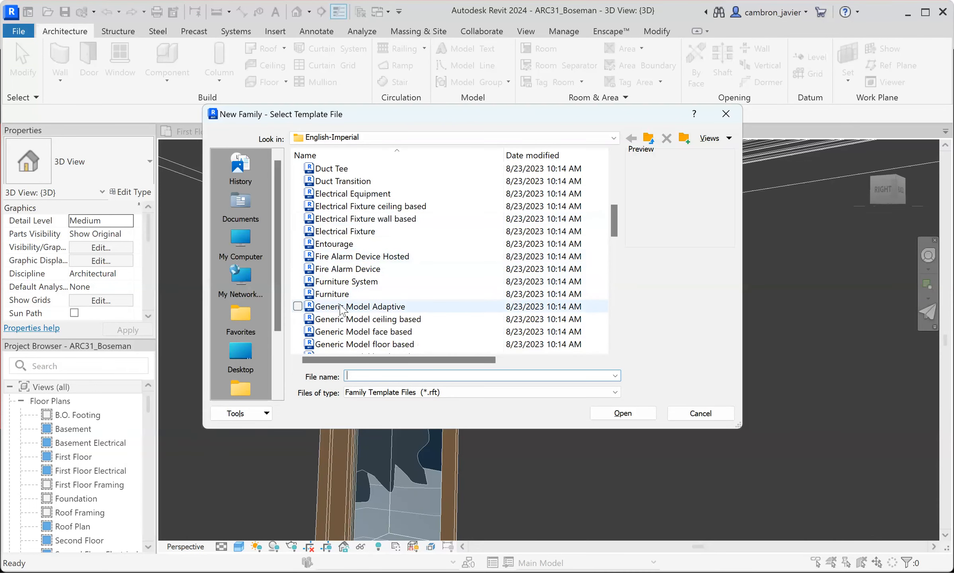
scroll(358, 259, down, 7)
scroll(367, 239, down, 1)
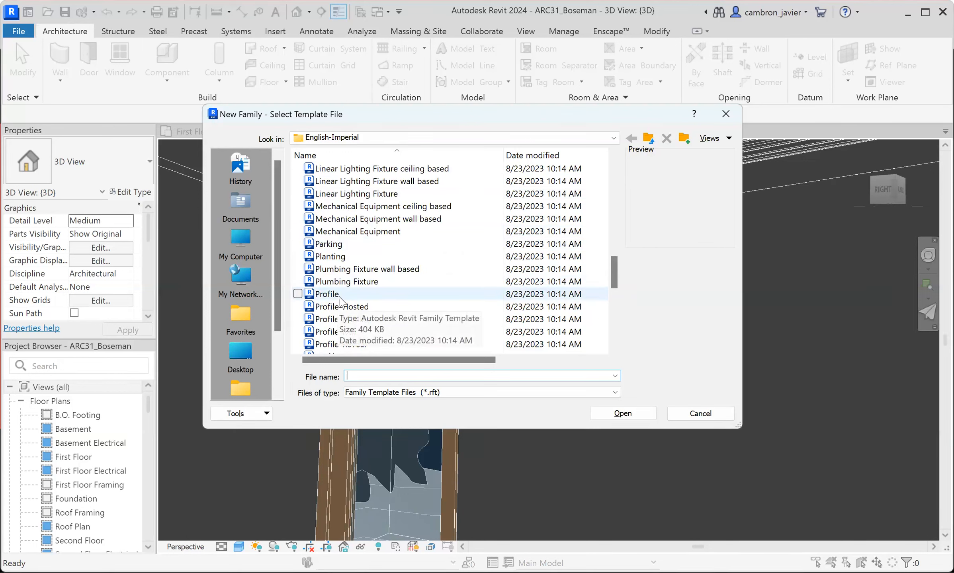
scroll(374, 307, down, 1)
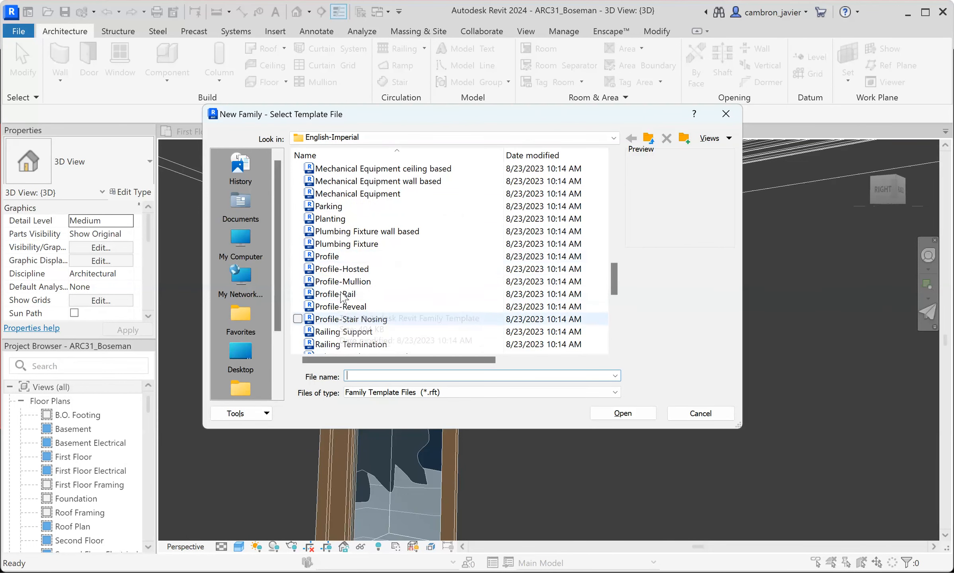
click(330, 259)
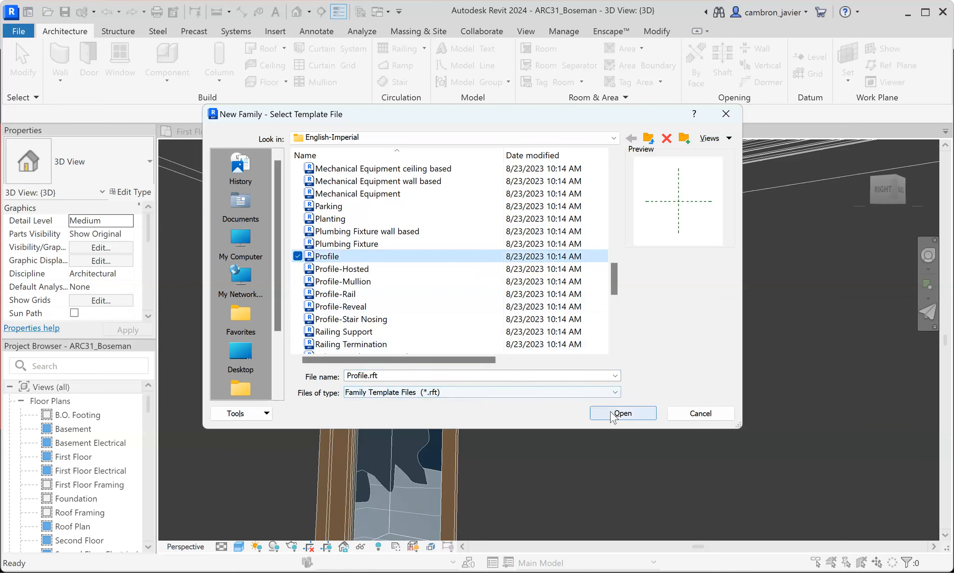
key(Return)
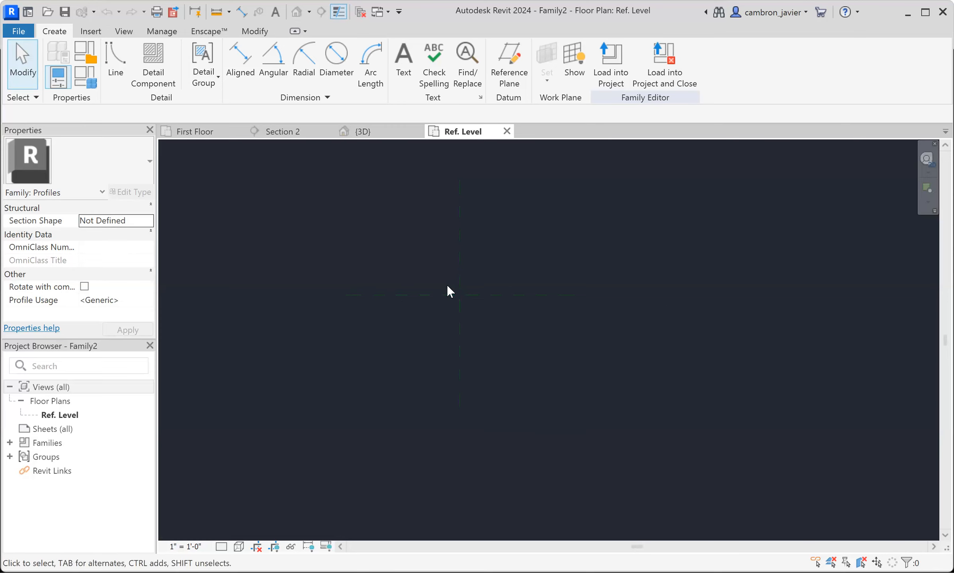
- Draw a rectangle 2" wide and 4" high with its lower-left corner at the intersection of the reference planes
scroll(464, 232, up, 3)
middle_drag(492, 235, 489, 276)
click(116, 60)
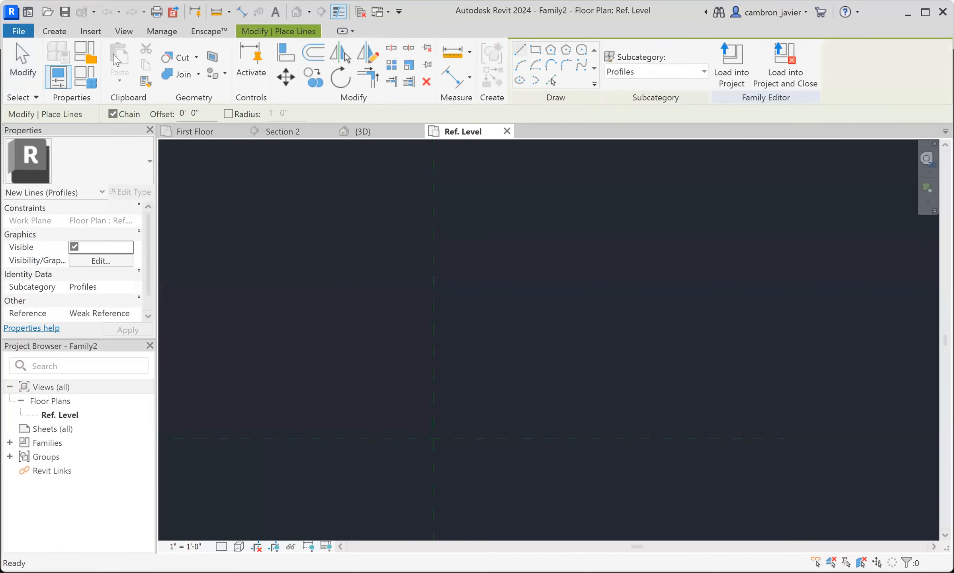
click(536, 54)
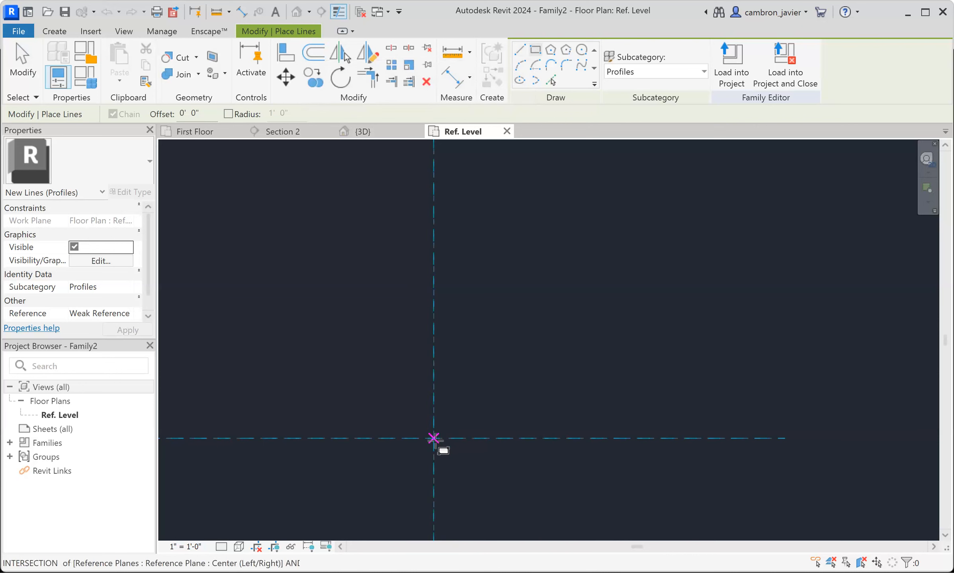
click(433, 438)
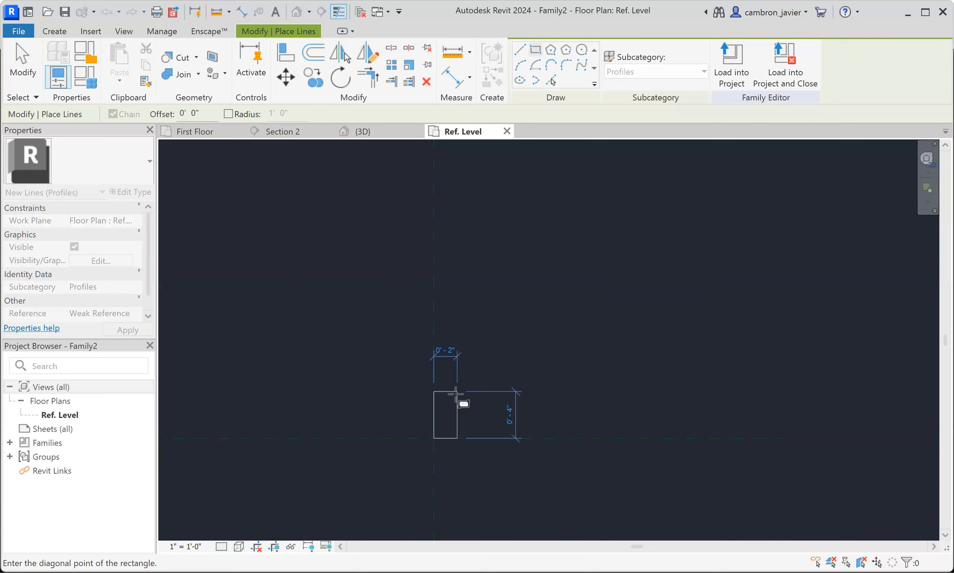
click(457, 392)
scroll(458, 442, up, 5)
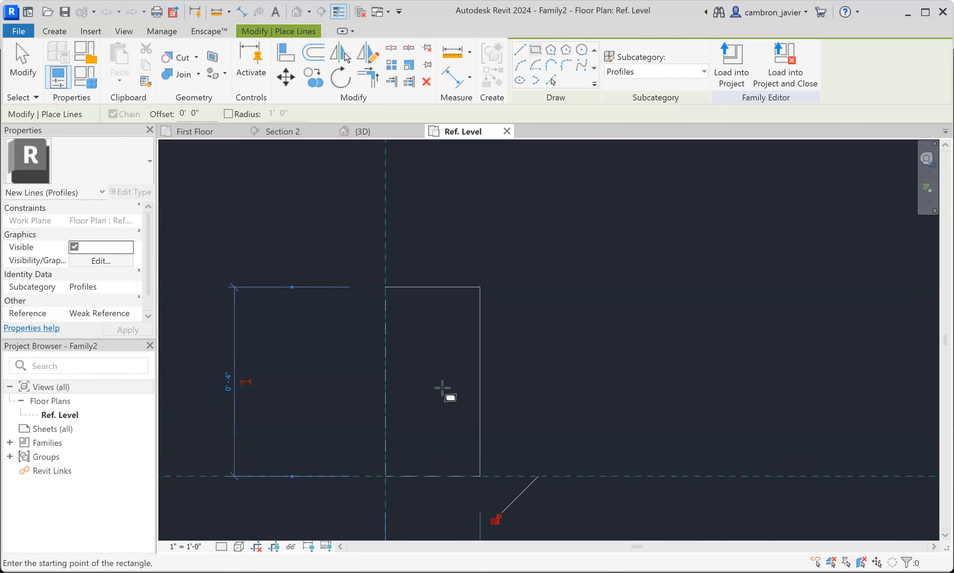
key(Escape)
key(Escape)
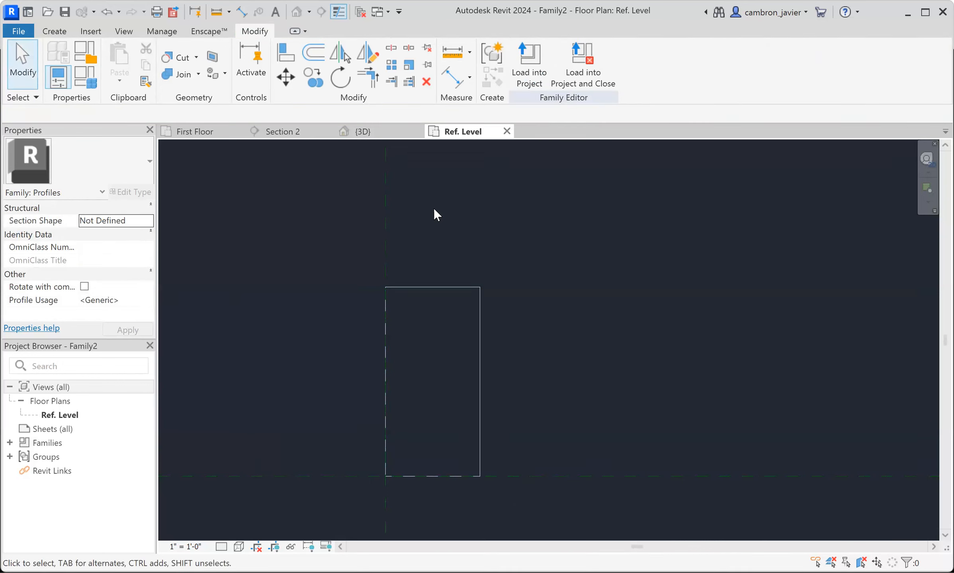
- Draw two connected start-end-radius arcs forming an S-curve from the rectangle's top edge down to about its middle
click(54, 31)
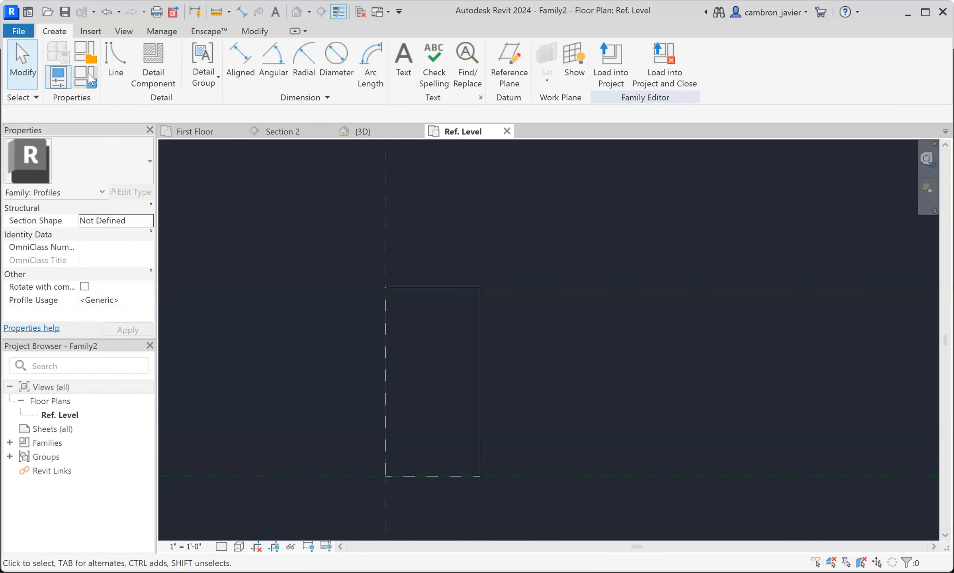
click(115, 49)
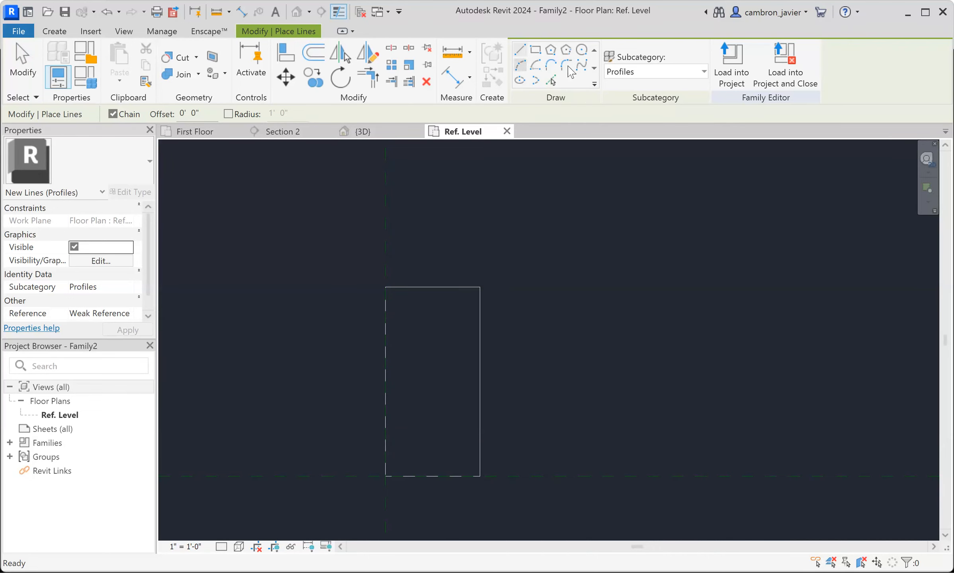
click(520, 65)
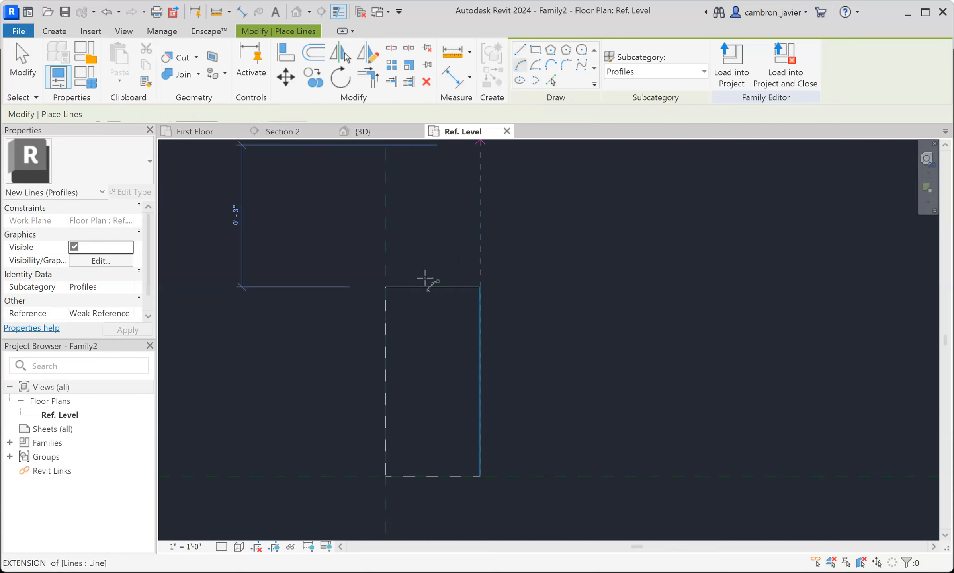
click(406, 287)
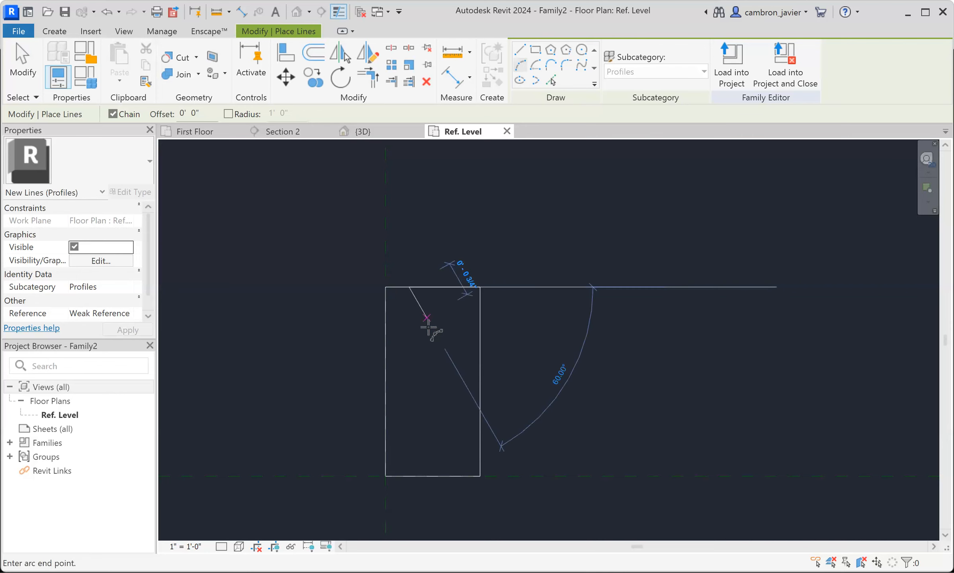
click(423, 346)
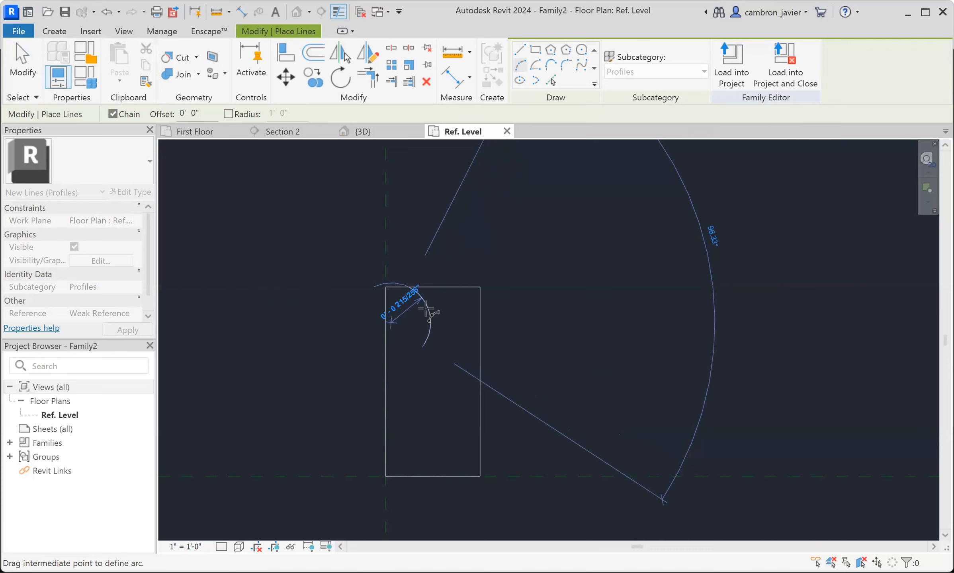
click(423, 324)
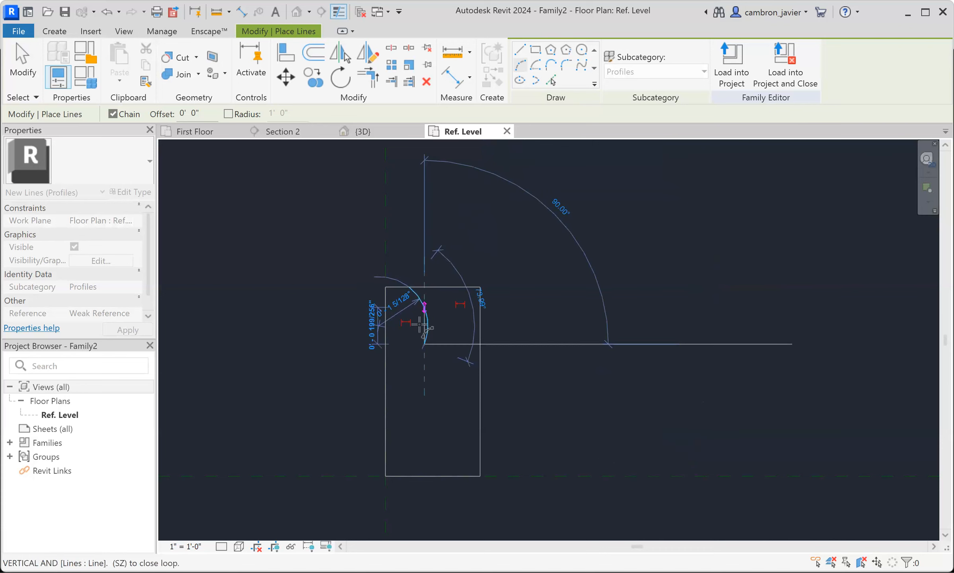
click(437, 381)
click(425, 376)
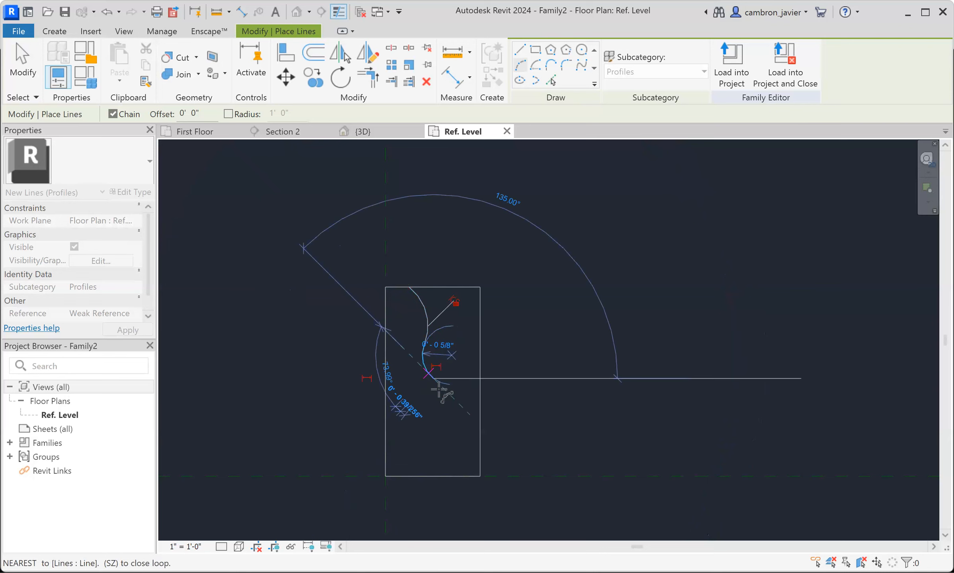
click(551, 65)
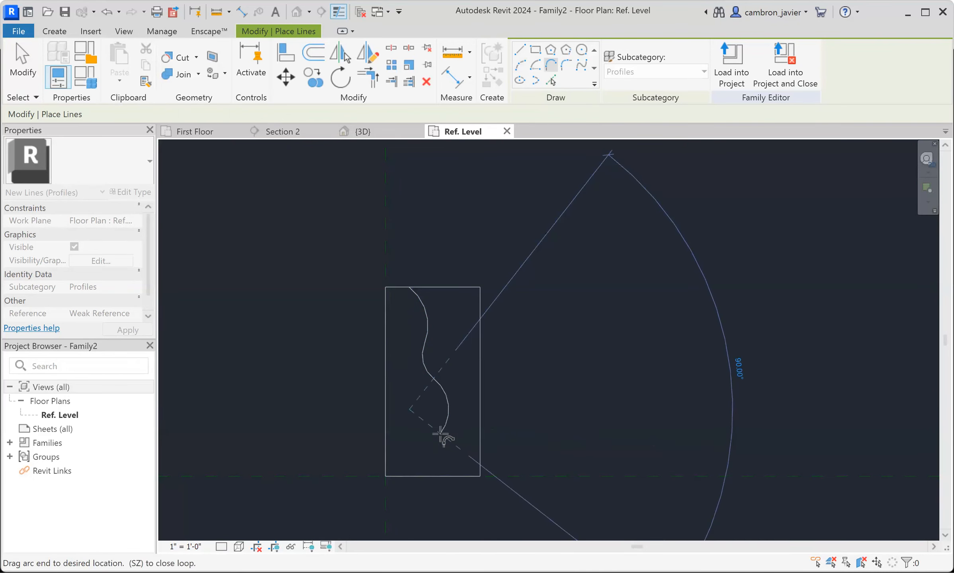
click(567, 68)
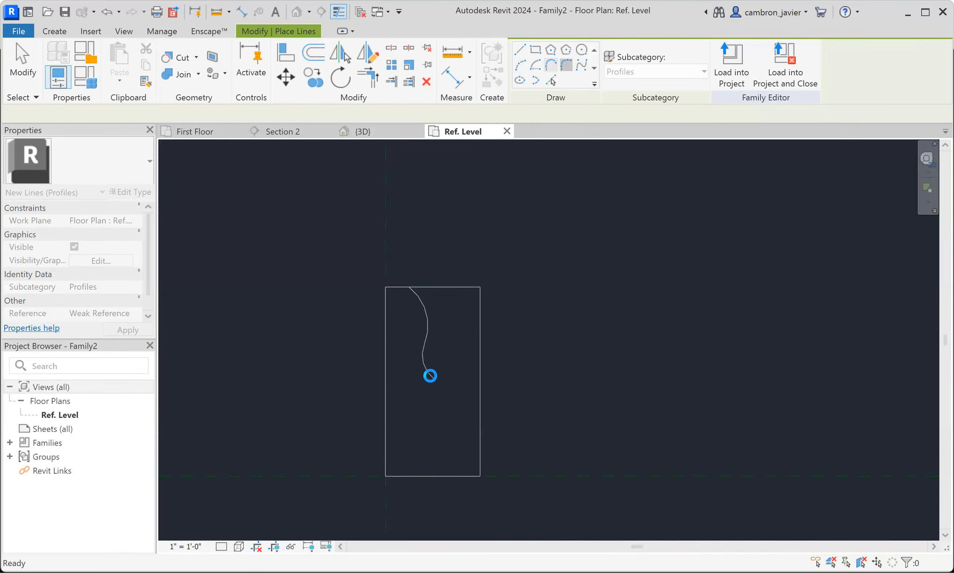
click(550, 66)
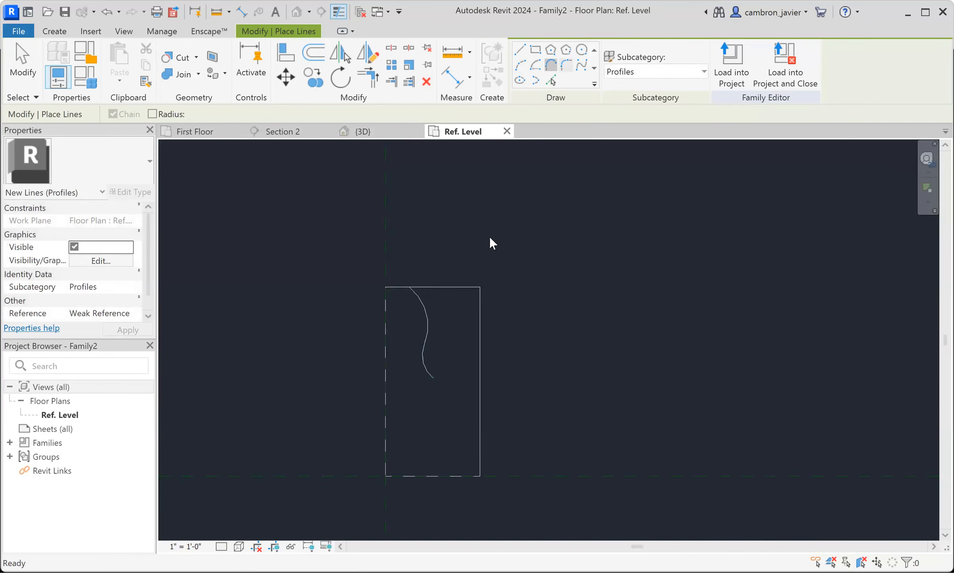
click(433, 378)
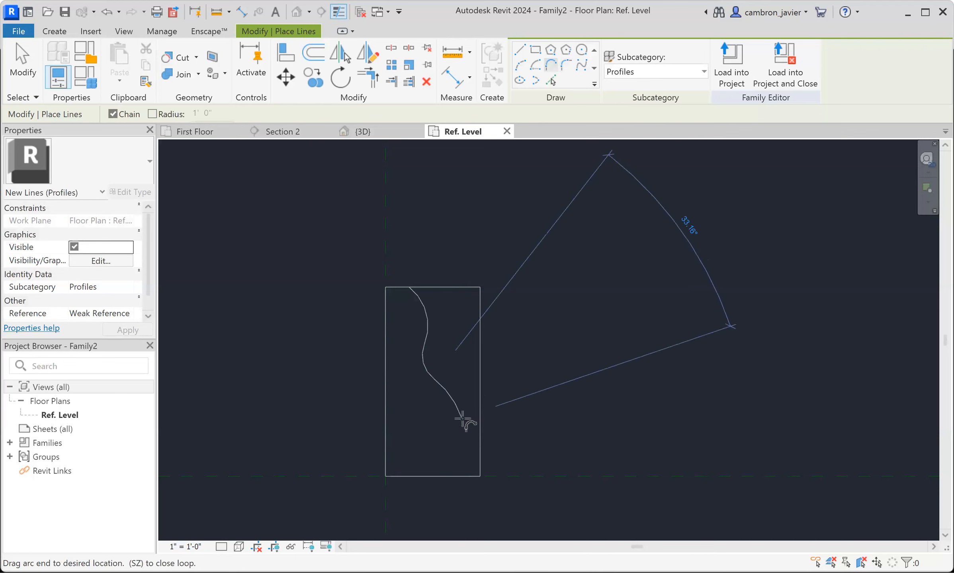
key(Escape)
key(Escape)
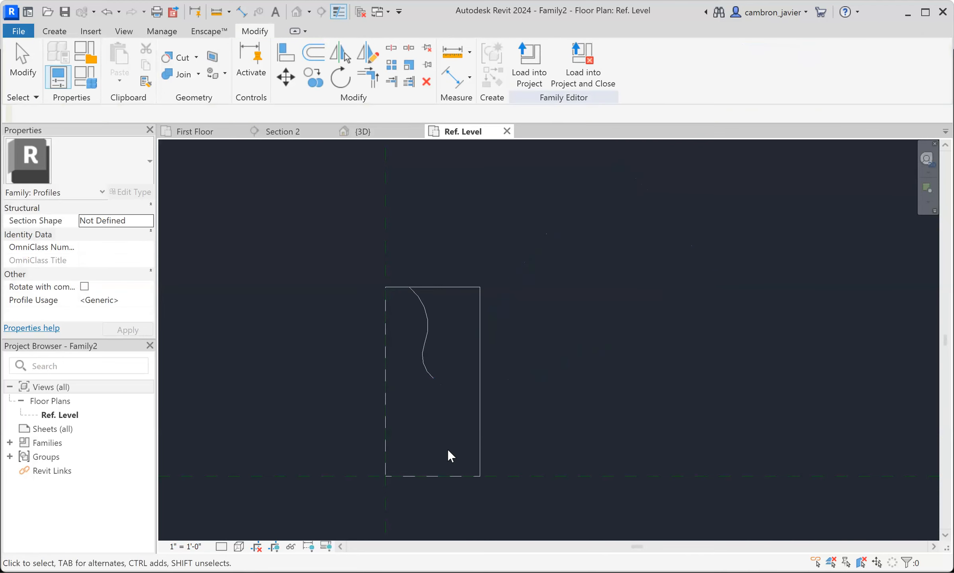
- Continue the S-curve with a bulging tangent end arc, and close it to the rectangle's bottom edge with a short vertical line
click(53, 33)
click(126, 71)
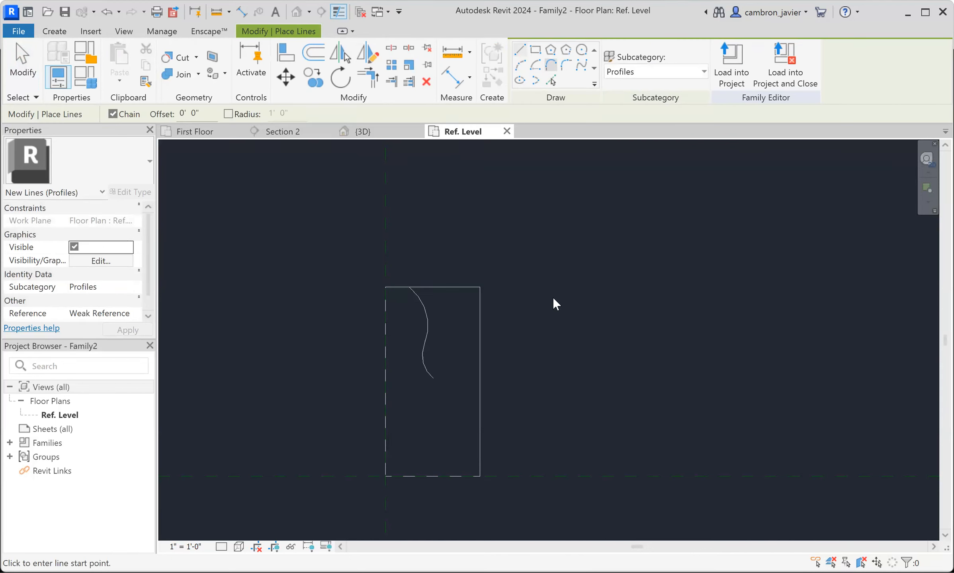
click(433, 379)
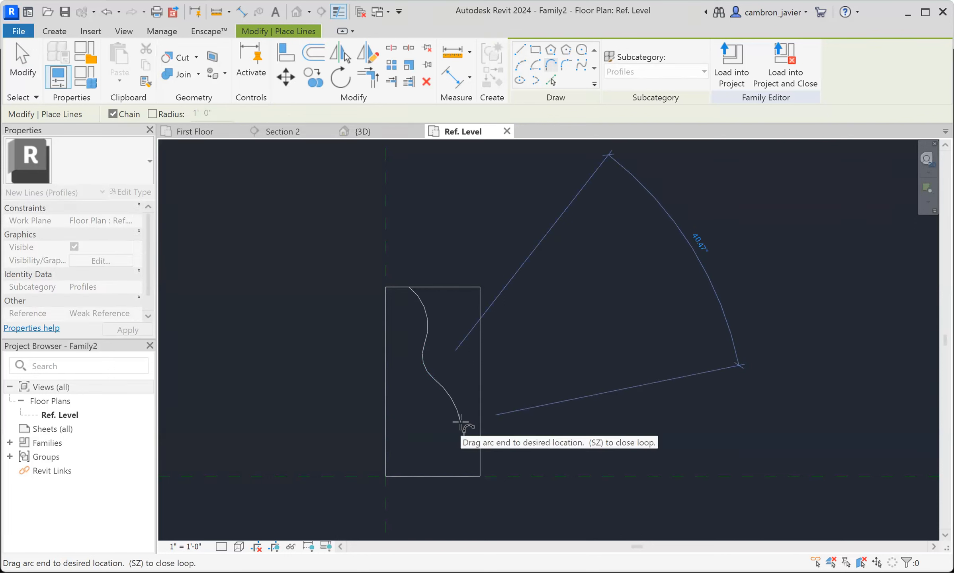
click(446, 448)
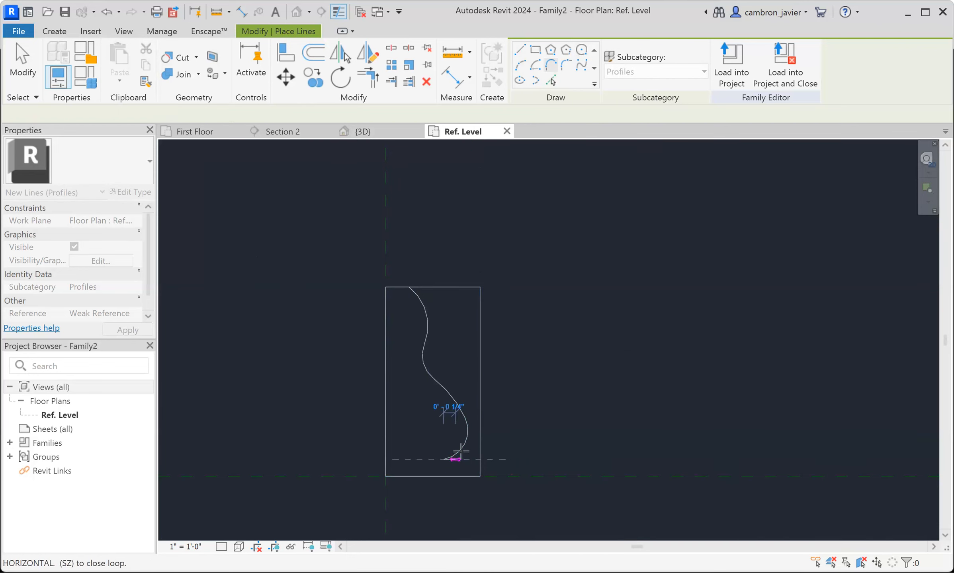
click(444, 477)
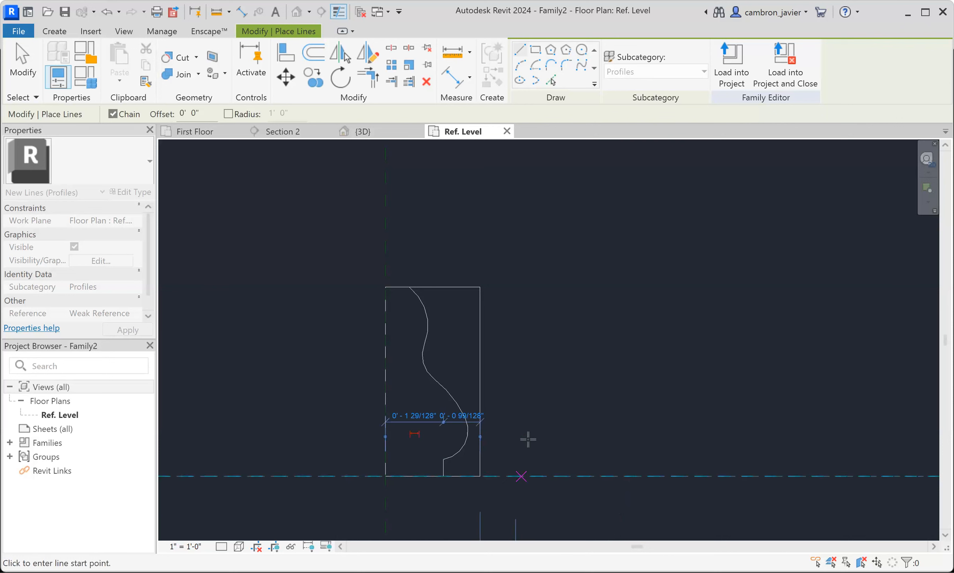
key(Escape)
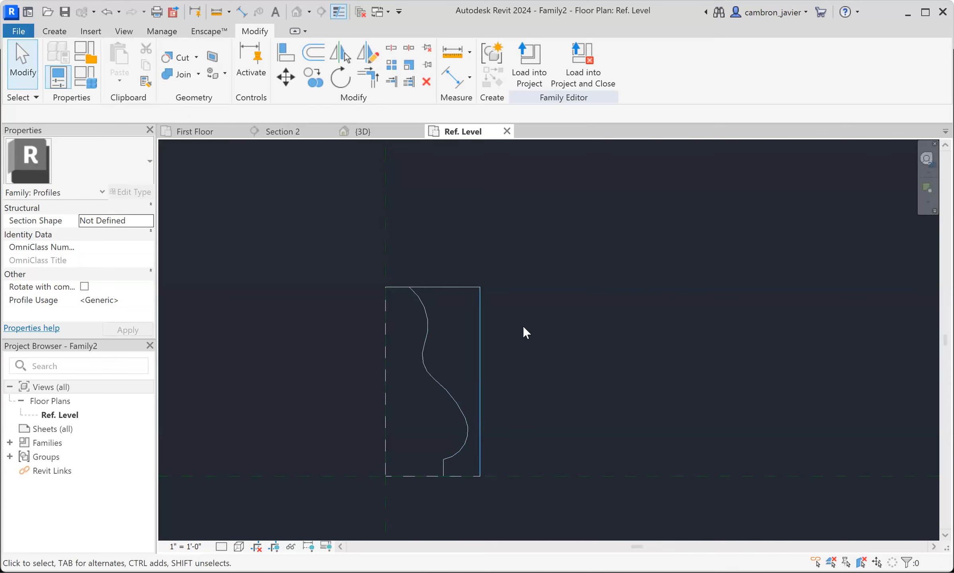
- Delete the right vertical side of the rectangle
scroll(436, 317, up, 2)
middle_drag(469, 337, 479, 292)
click(488, 286)
key(Delete)
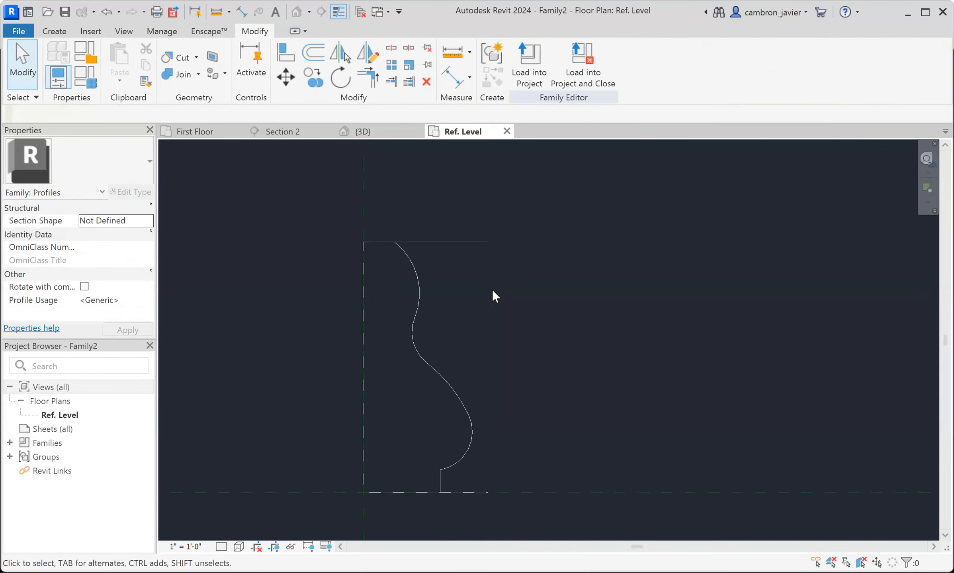
middle_drag(455, 290, 498, 315)
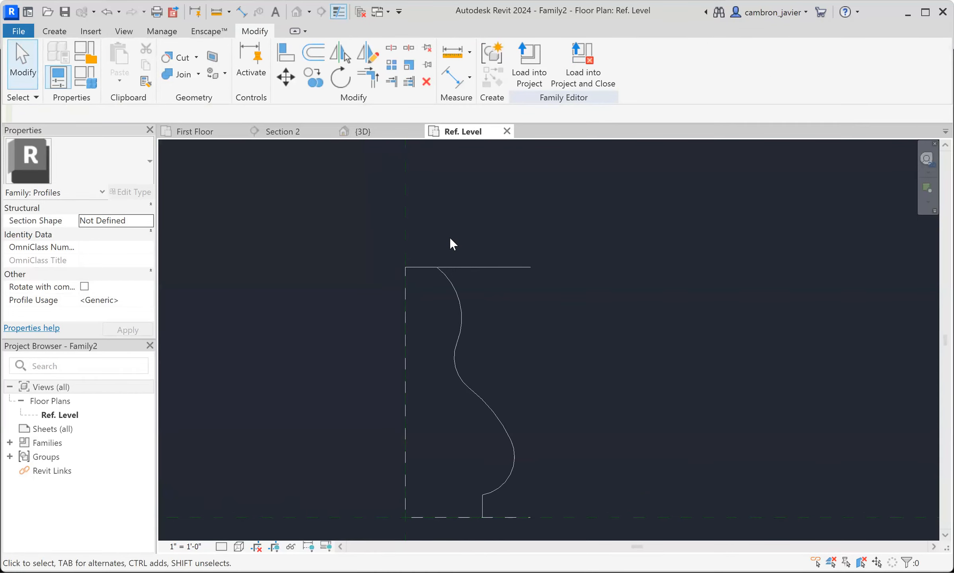
key(t)
key(r)
scroll(476, 311, down, 1)
key(Escape)
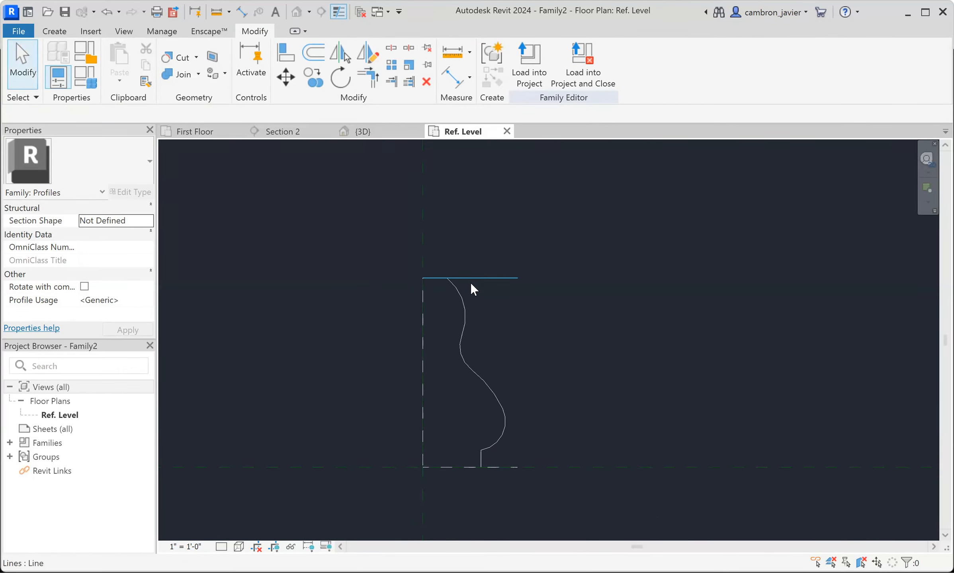
- Trim the profile's top edge to the S-curve and its bottom edge to the short vertical line, forming a closed outline
middle_drag(528, 379, 549, 322)
scroll(514, 402, up, 2)
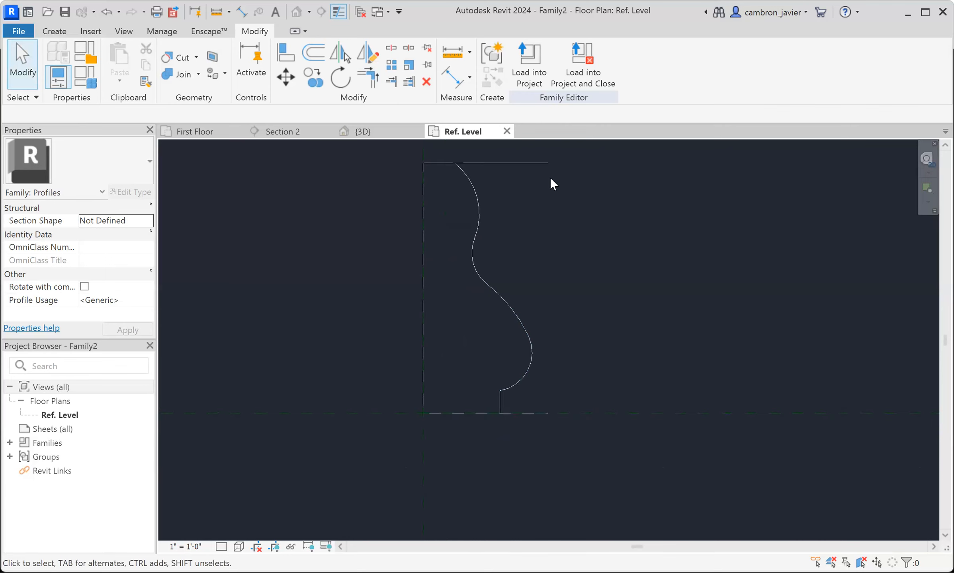
middle_drag(531, 222, 546, 260)
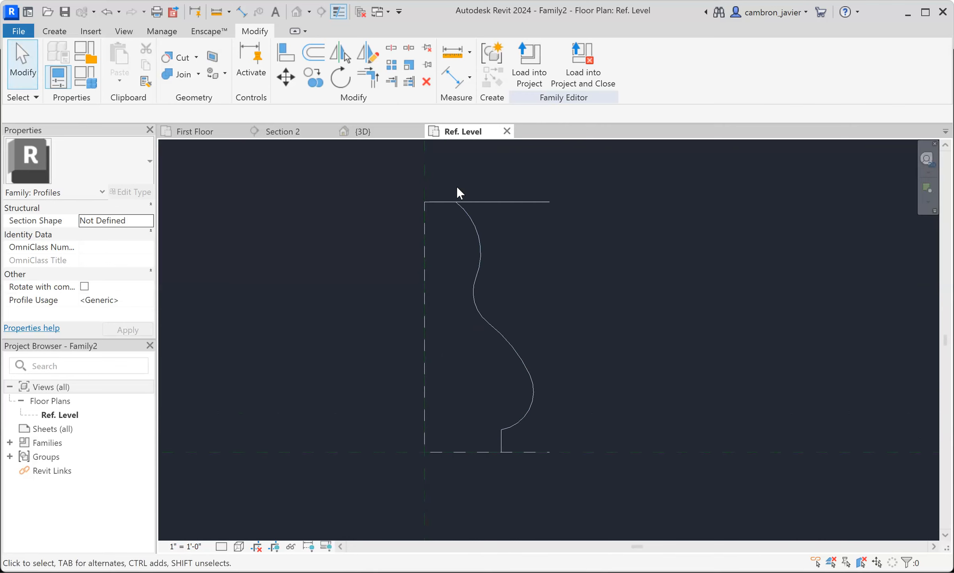
key(t)
key(r)
click(433, 202)
click(467, 212)
click(497, 439)
click(485, 452)
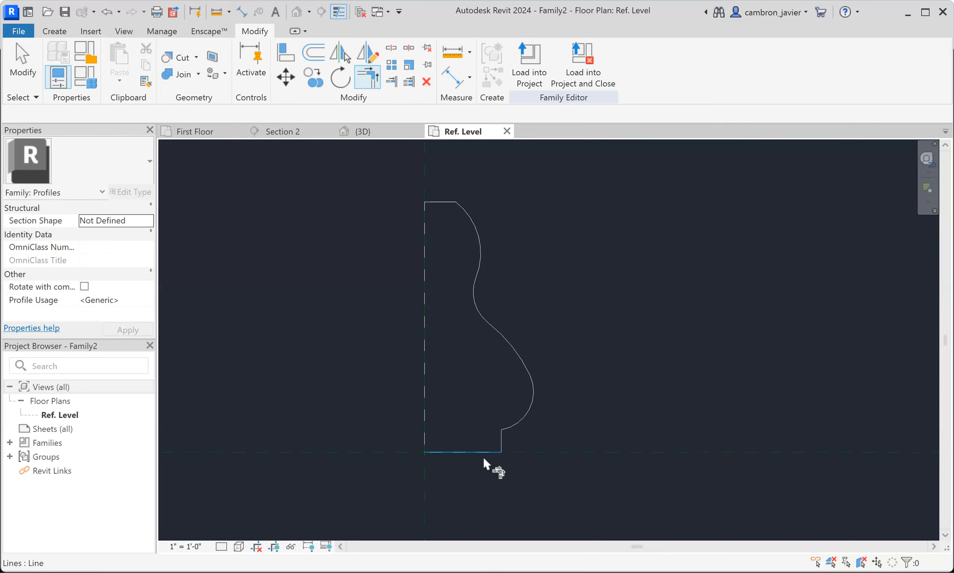
key(Escape)
scroll(545, 271, down, 2)
middle_drag(546, 271, 492, 310)
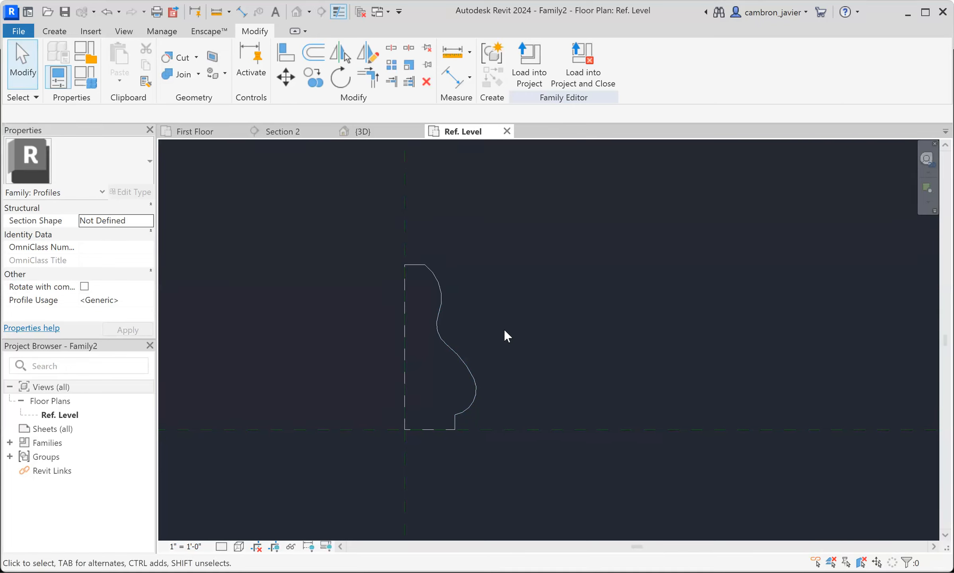
- Open the list of Profile Usage options for the profile family
scroll(360, 442, up, 1)
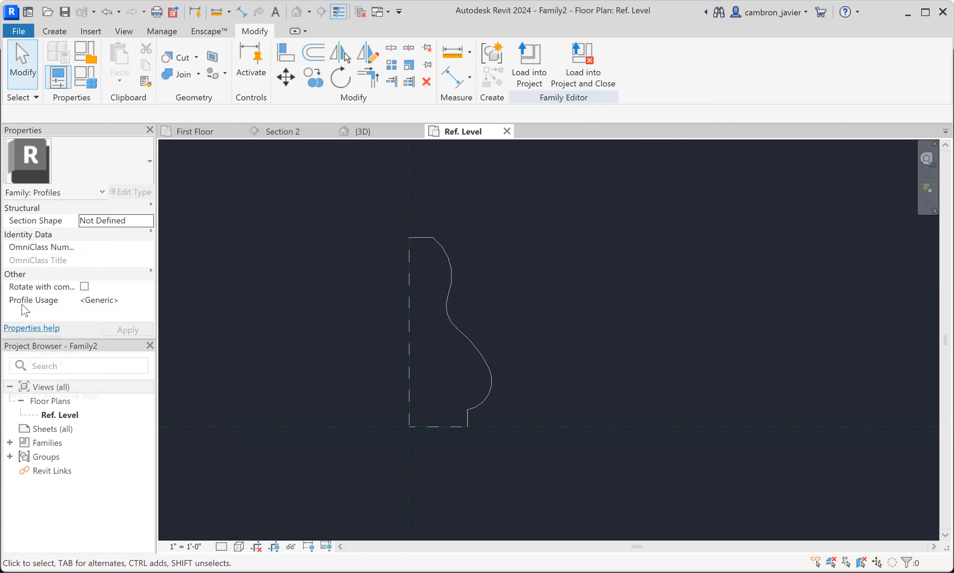
click(95, 303)
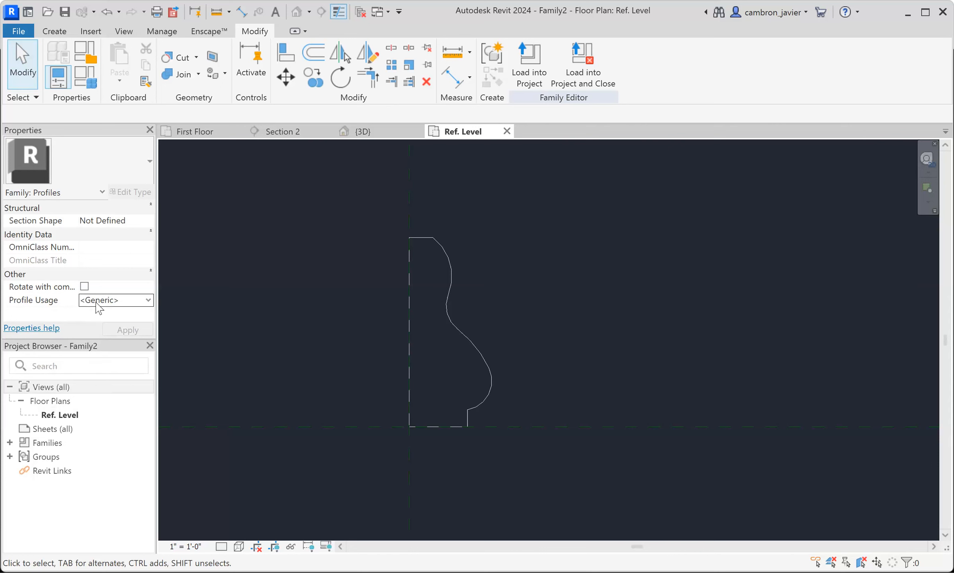
click(149, 302)
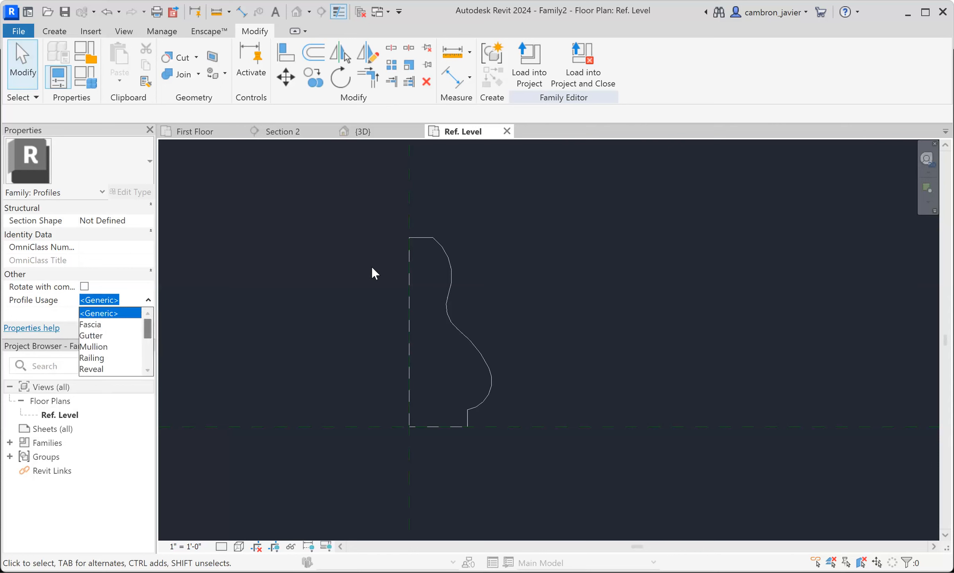
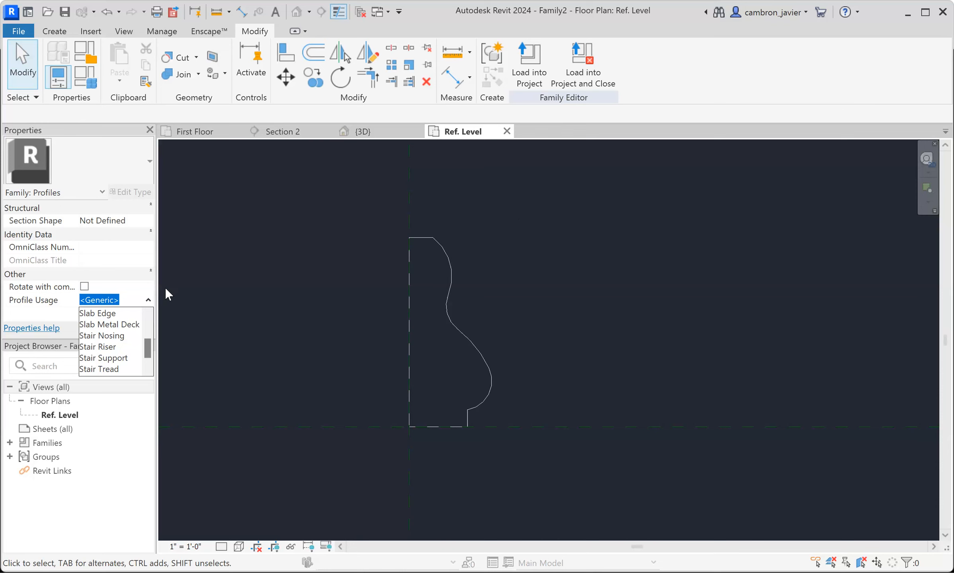
- Set the profile family's Profile Usage to Wall Sweep
scroll(115, 346, down, 1)
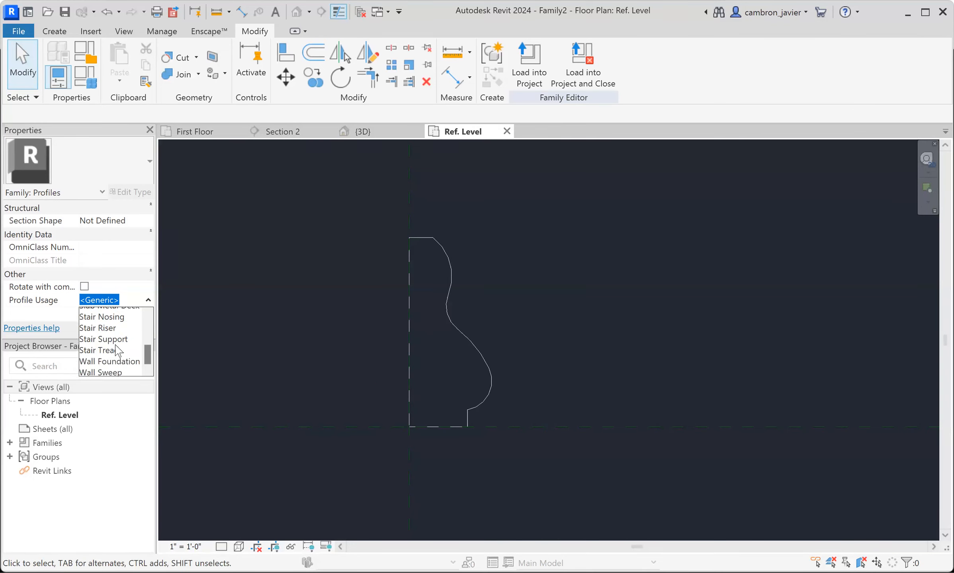
click(102, 369)
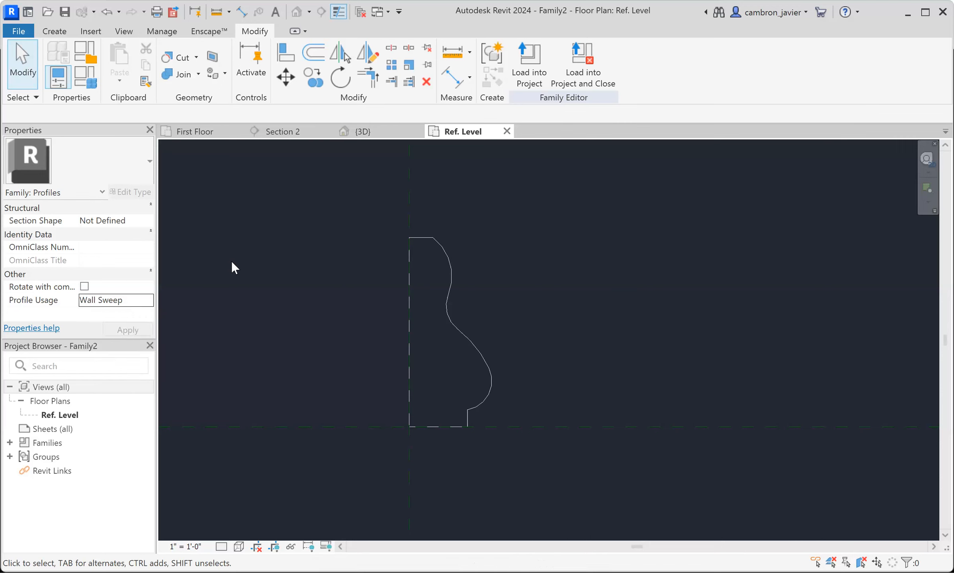
- Save the profile family to the Desktop as WallSweep1 and close it to return to the project's 3D view
click(18, 30)
click(50, 169)
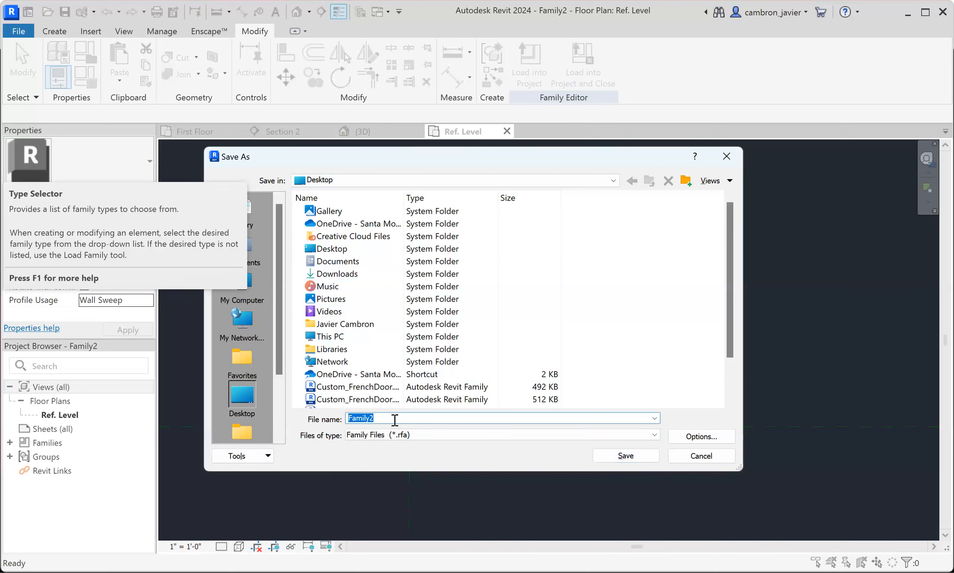
key(BackSpace)
click(635, 457)
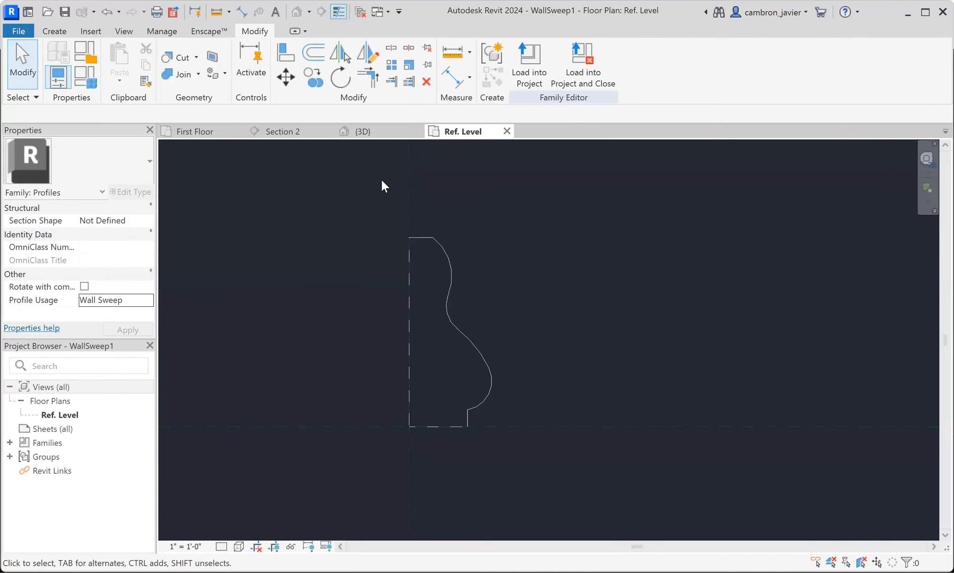
click(506, 131)
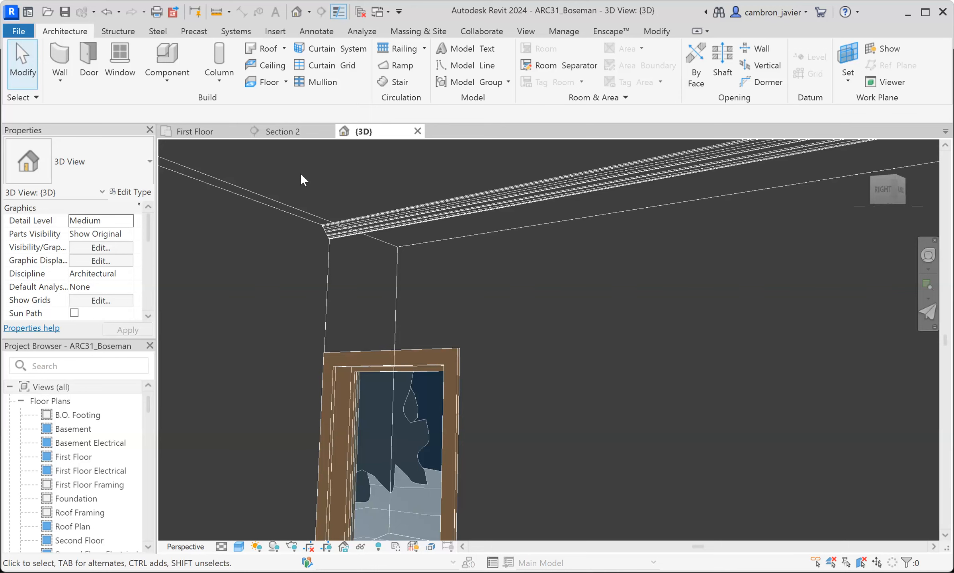
- Start a wall sweep and duplicate the Wall Sweep - Cornice type under the name Wall Sweep - Sweep1
scroll(304, 207, down, 3)
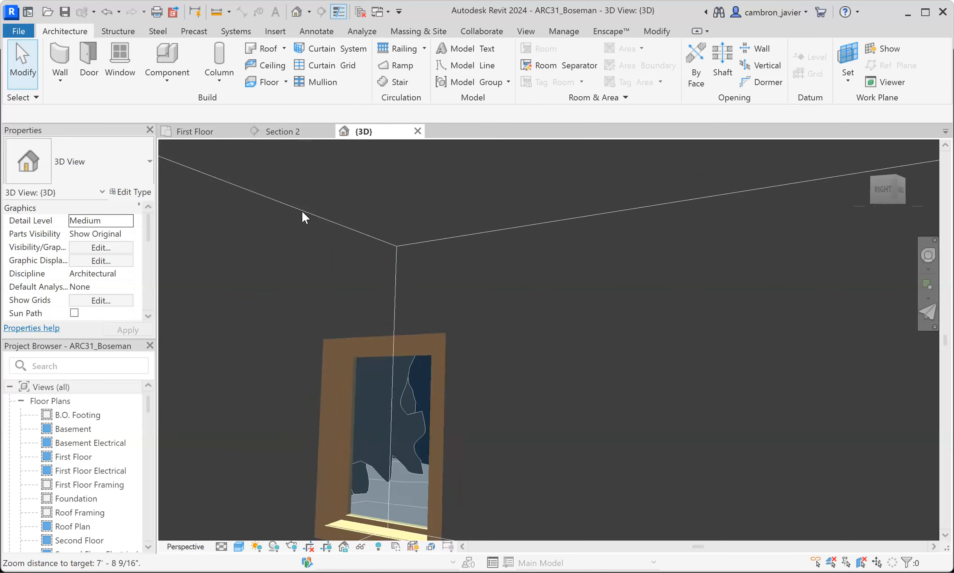
scroll(296, 197, down, 2)
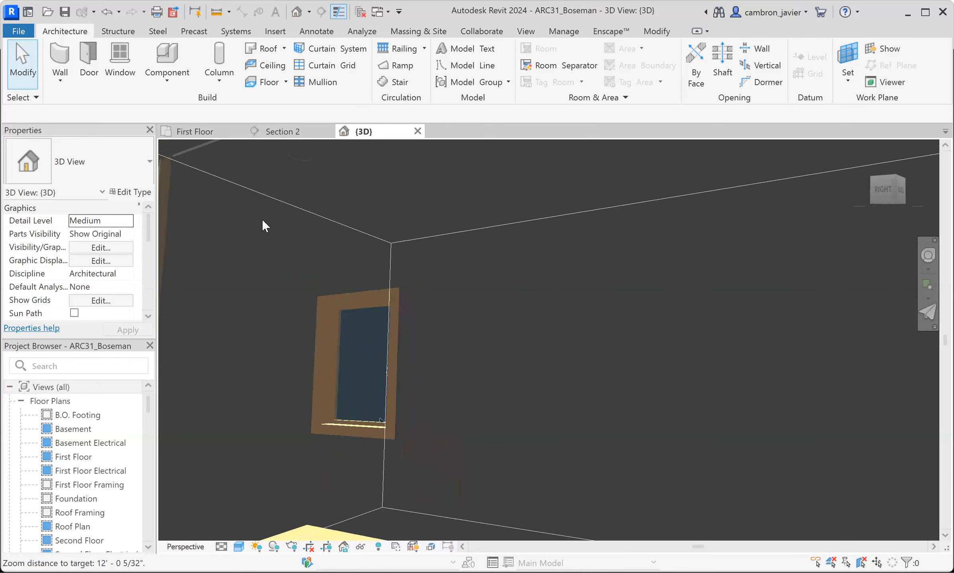
click(63, 83)
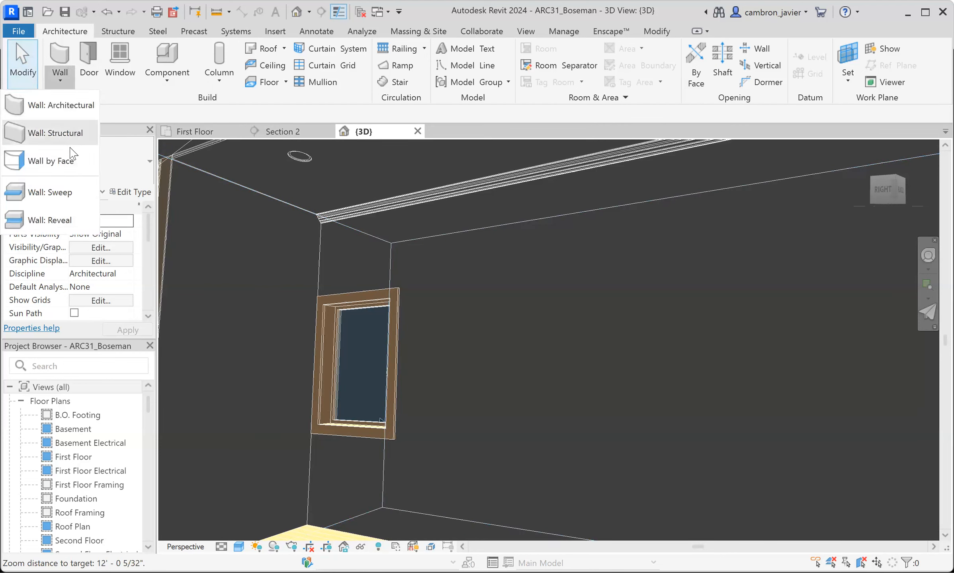
click(61, 195)
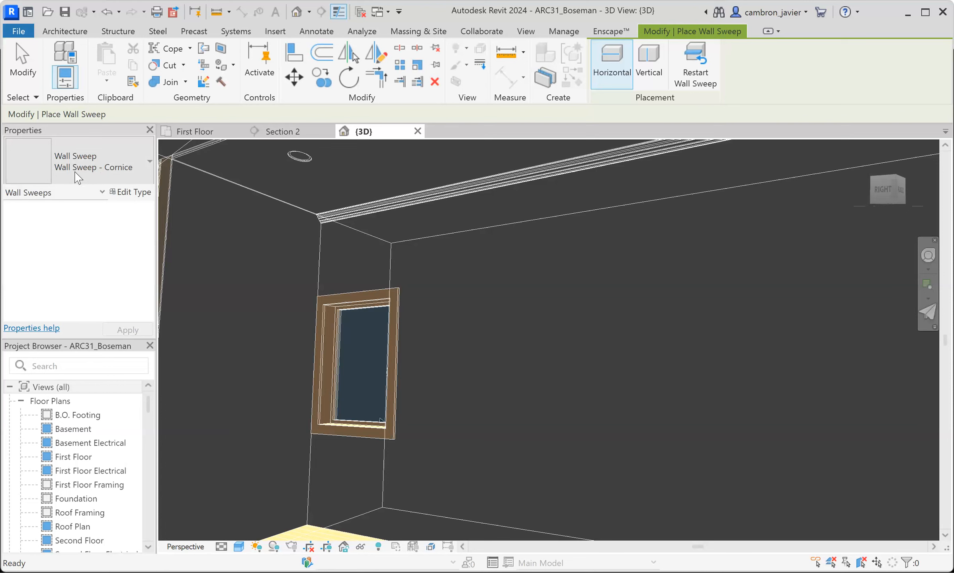
click(132, 192)
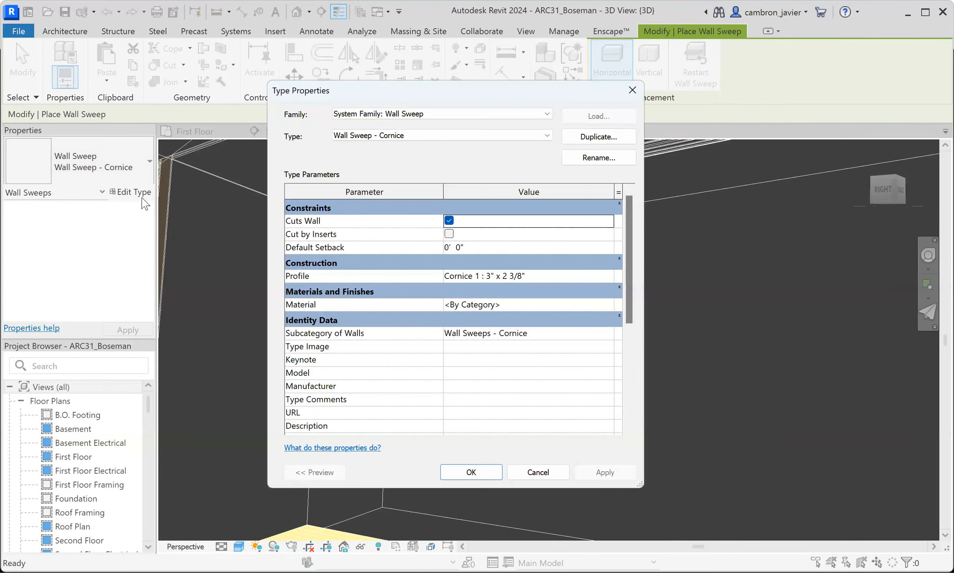
click(588, 137)
click(630, 228)
drag(613, 227, 577, 227)
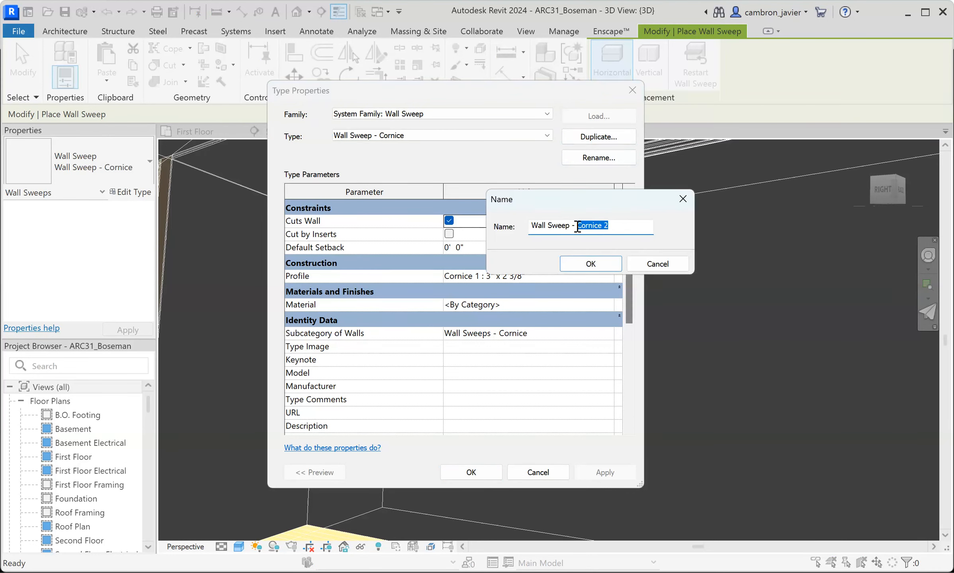
text(Sweep1)
click(590, 264)
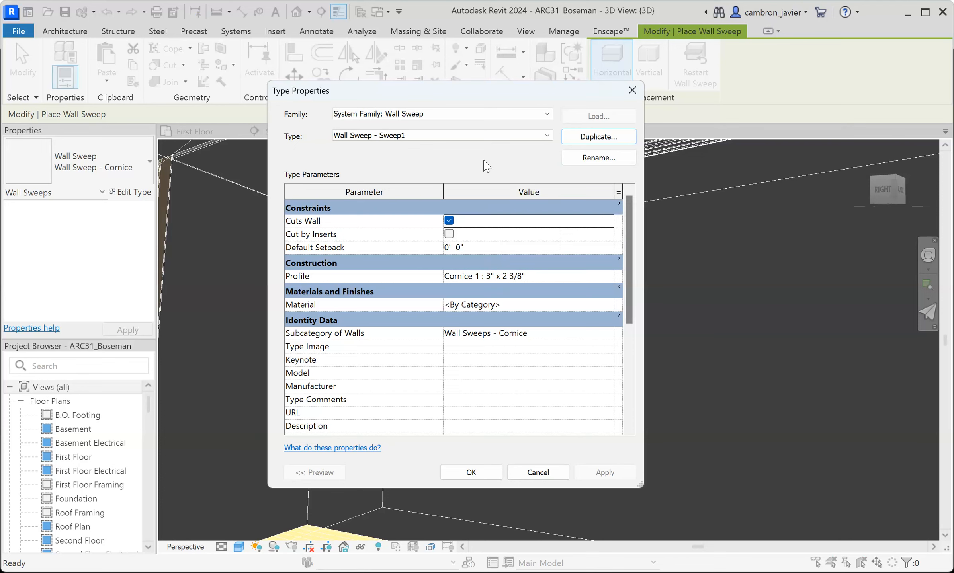
- Check which profiles are available for the Wall Sweep - Sweep1 type and close its type properties
click(484, 277)
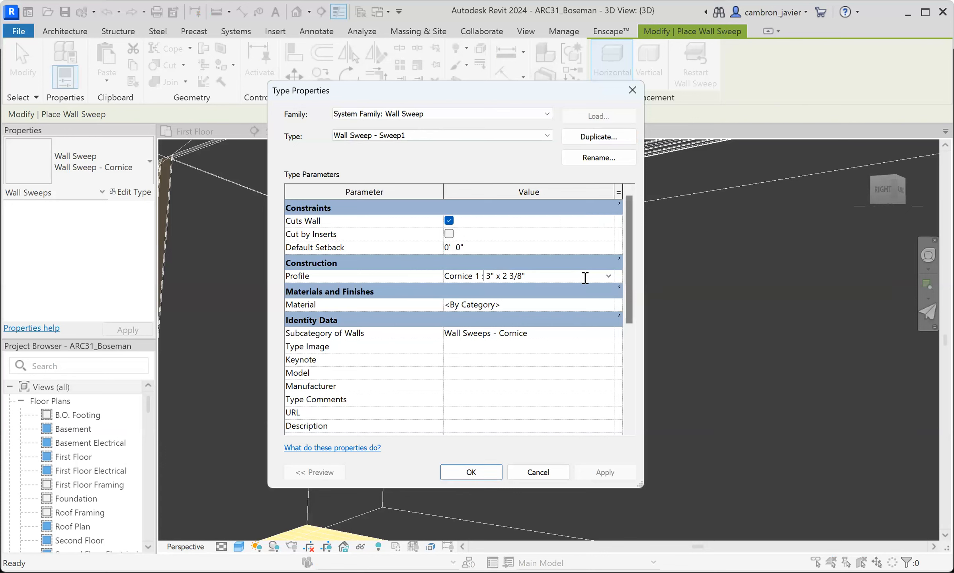
click(609, 276)
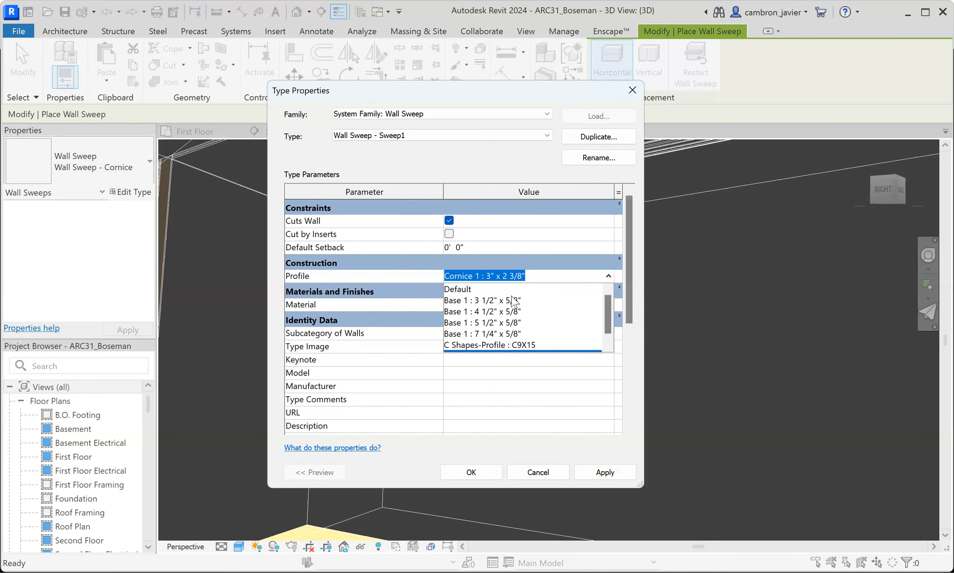
click(549, 448)
click(605, 473)
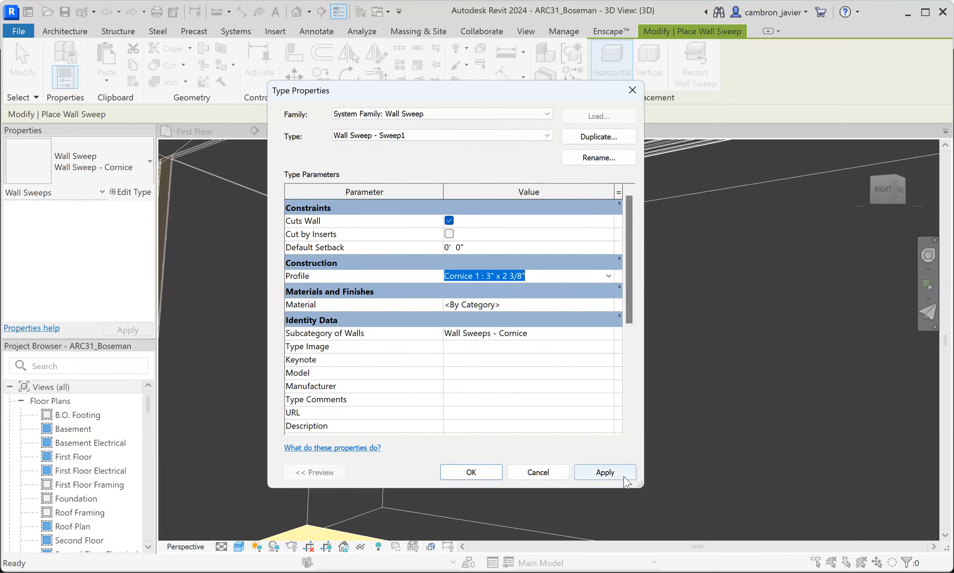
click(604, 473)
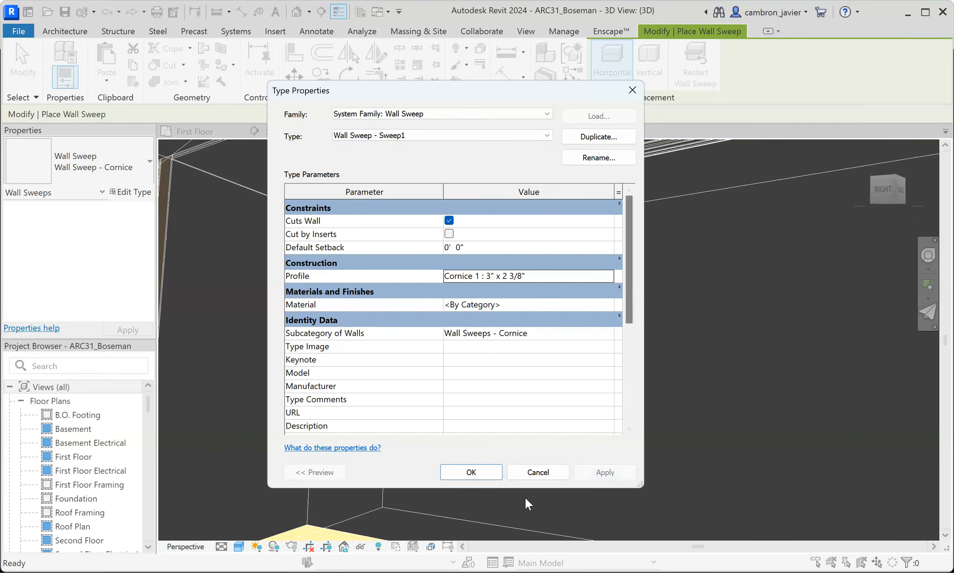
click(489, 477)
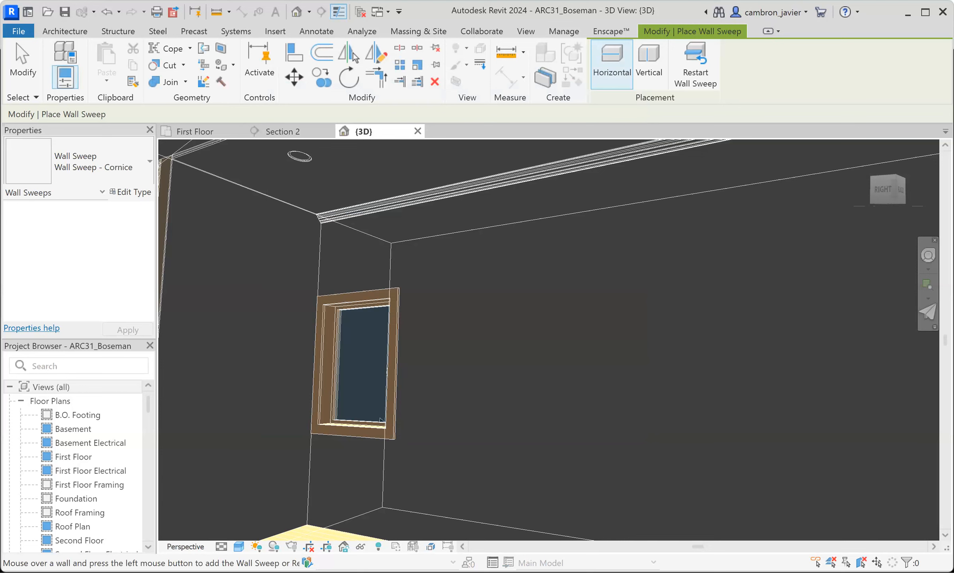
click(276, 32)
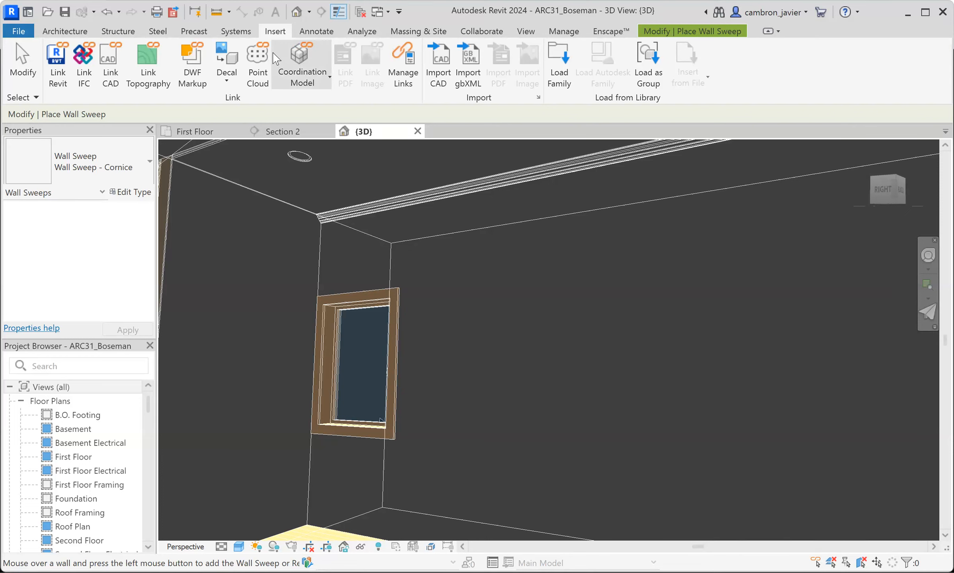
click(566, 63)
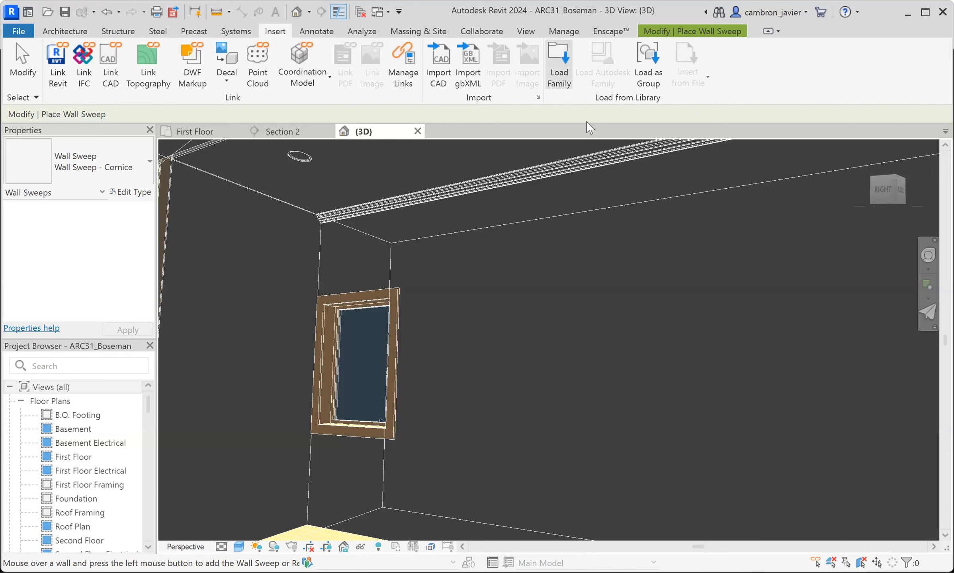
scroll(372, 291, down, 1)
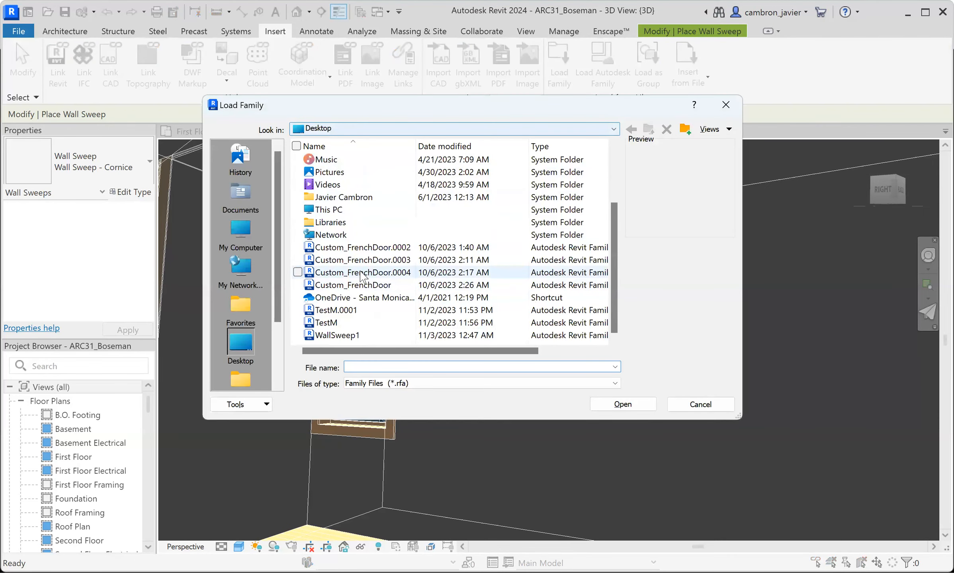
click(400, 339)
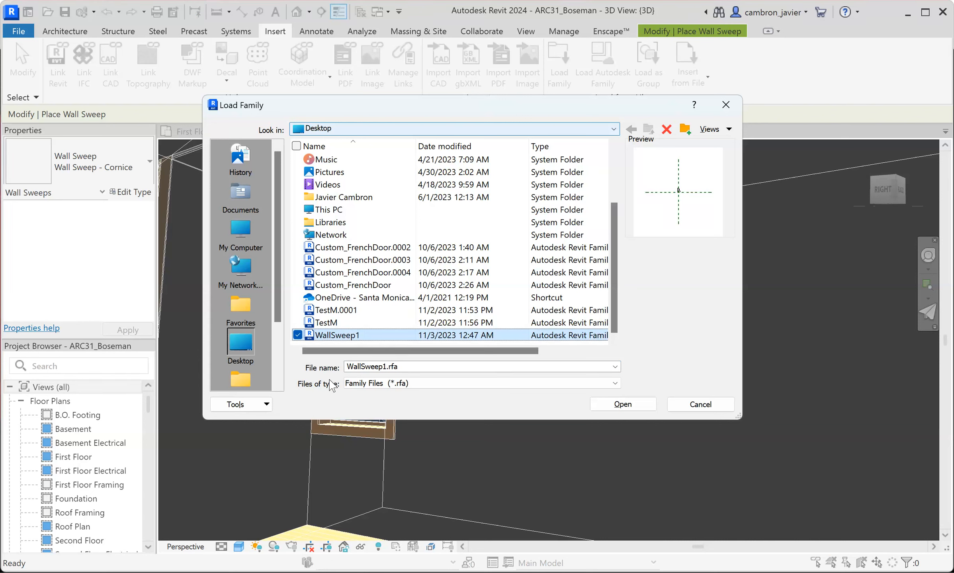
click(701, 406)
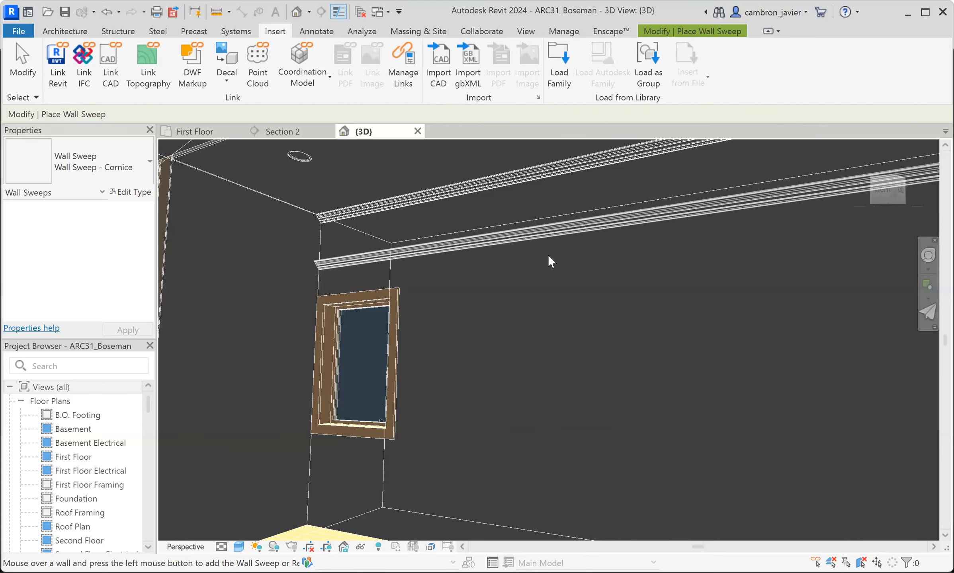
click(65, 32)
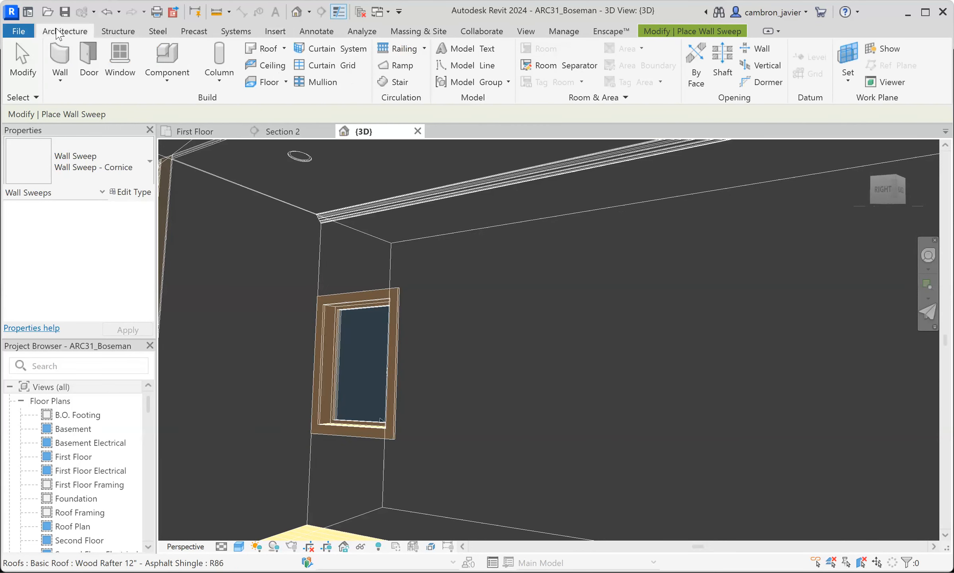
click(90, 59)
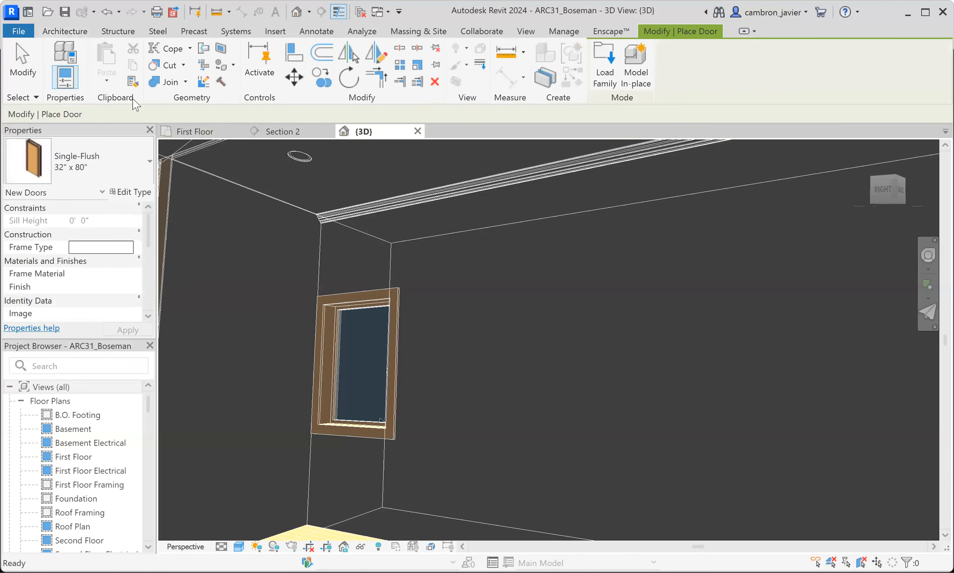
click(605, 62)
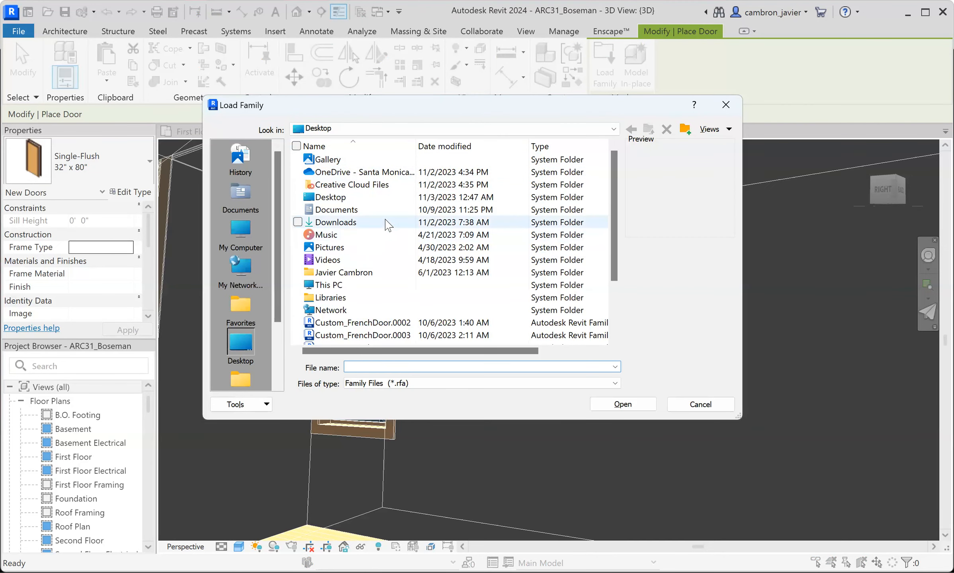
scroll(394, 292, down, 1)
scroll(398, 255, up, 1)
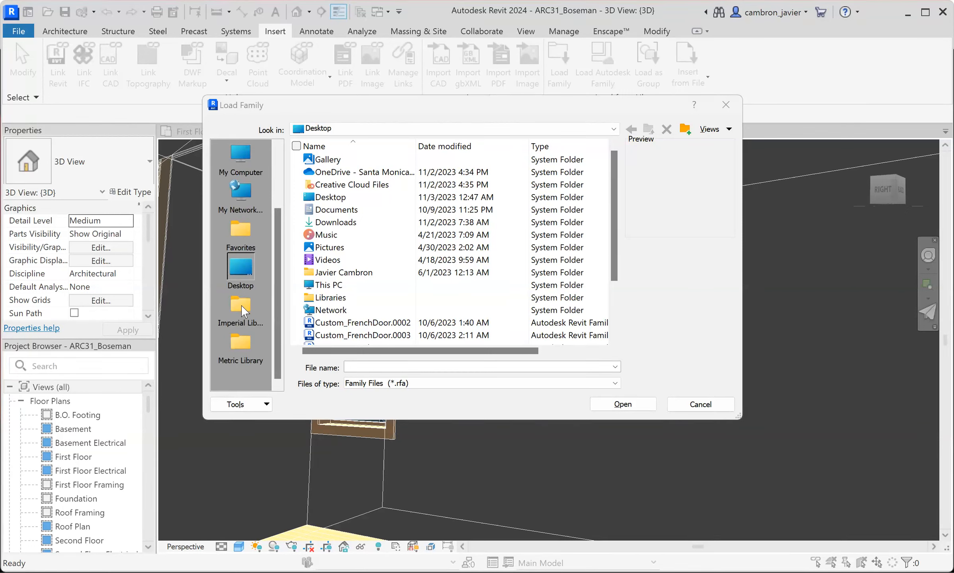
- Place the WallSweep1 family file in the Wall subfolder of the Imperial Library's Profiles folder while loading a family
click(241, 305)
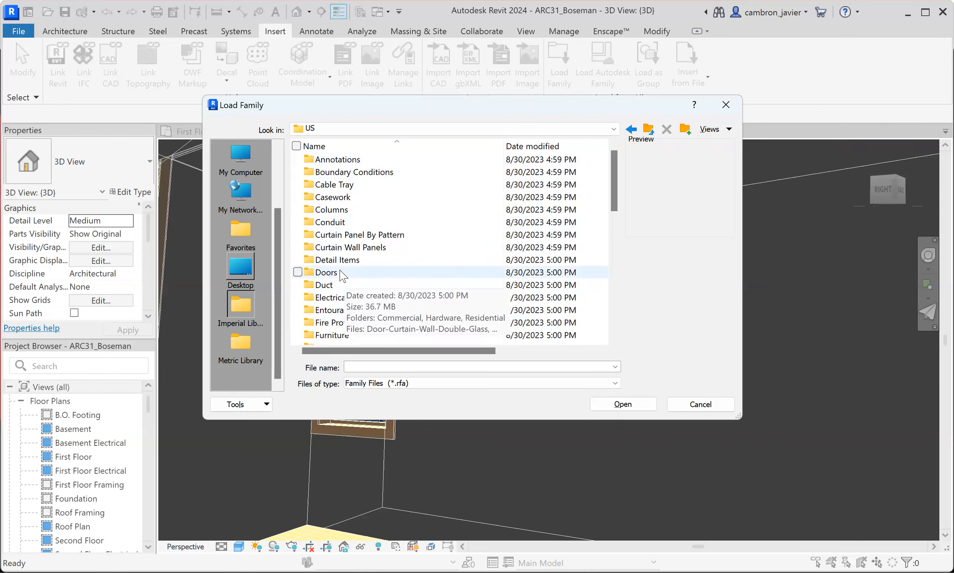
scroll(345, 280, down, 4)
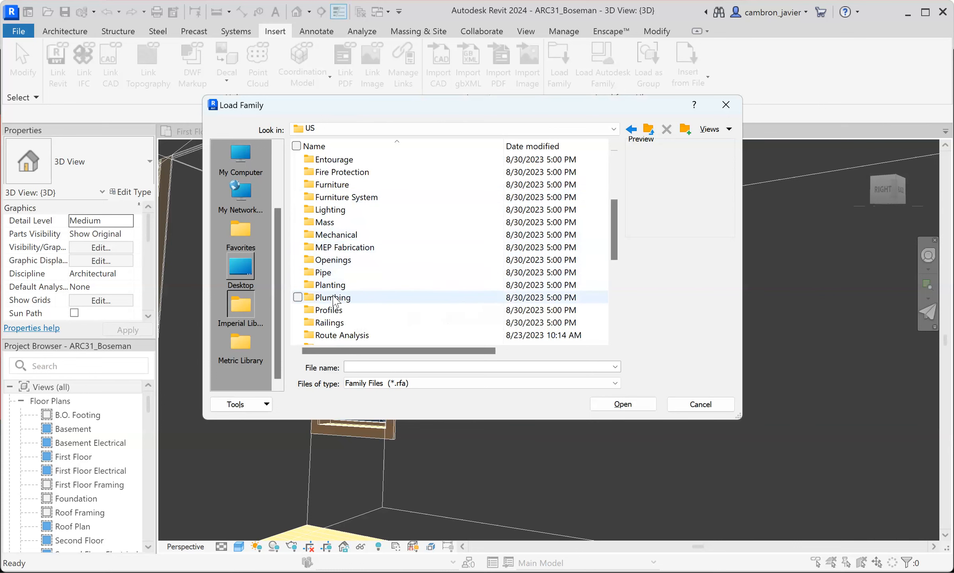
double_click(340, 311)
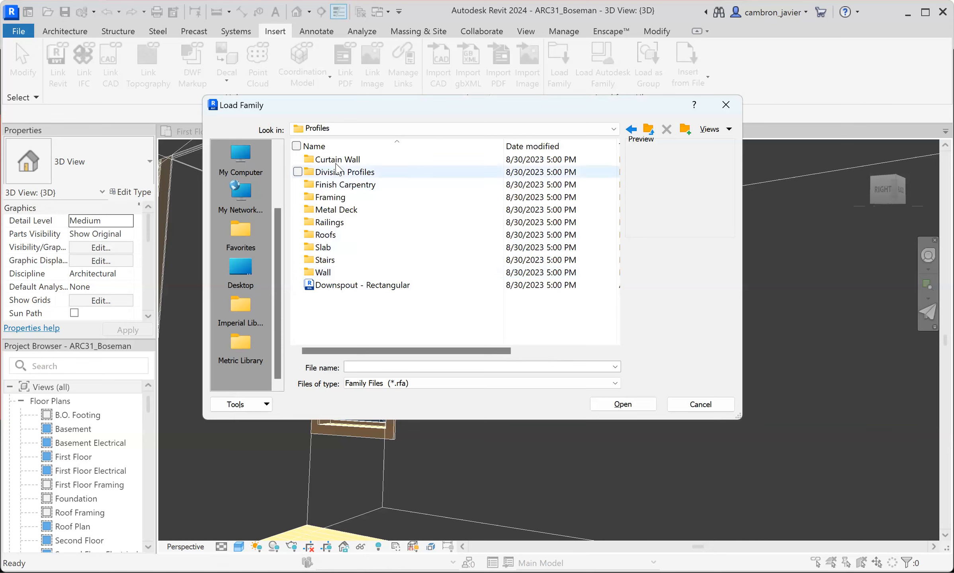
double_click(323, 273)
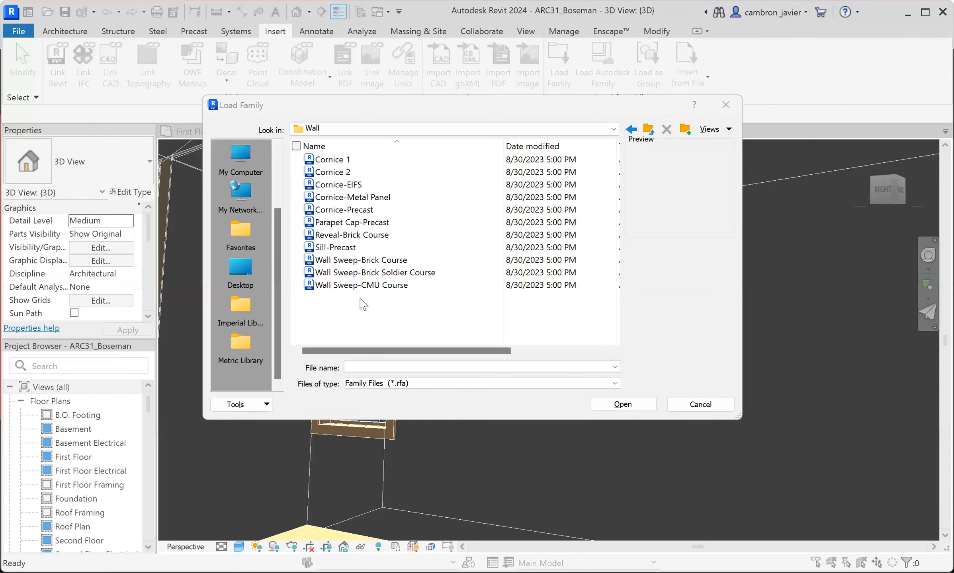
click(364, 301)
click(348, 299)
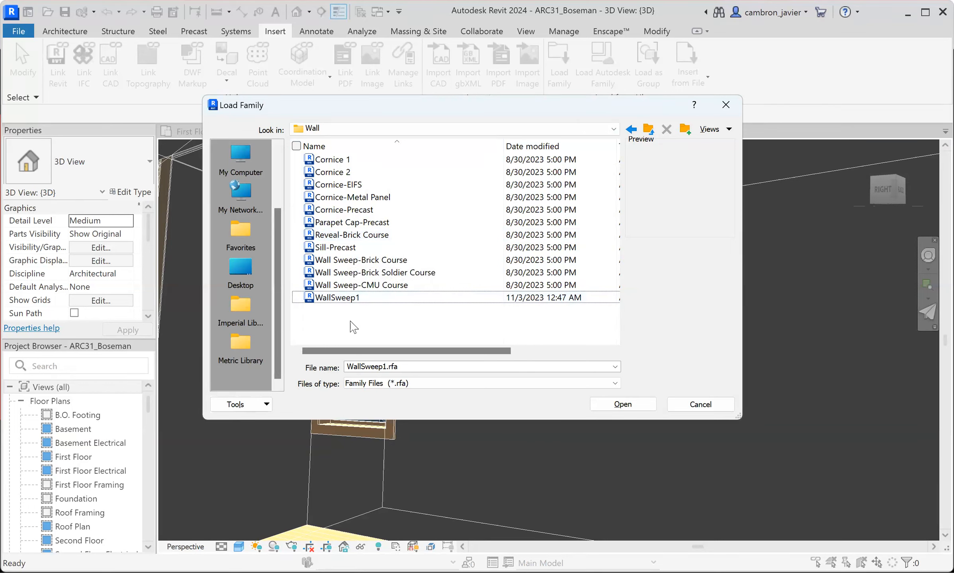
- Load the WallSweep1 profile family from the library's Wall folder into the project
click(342, 299)
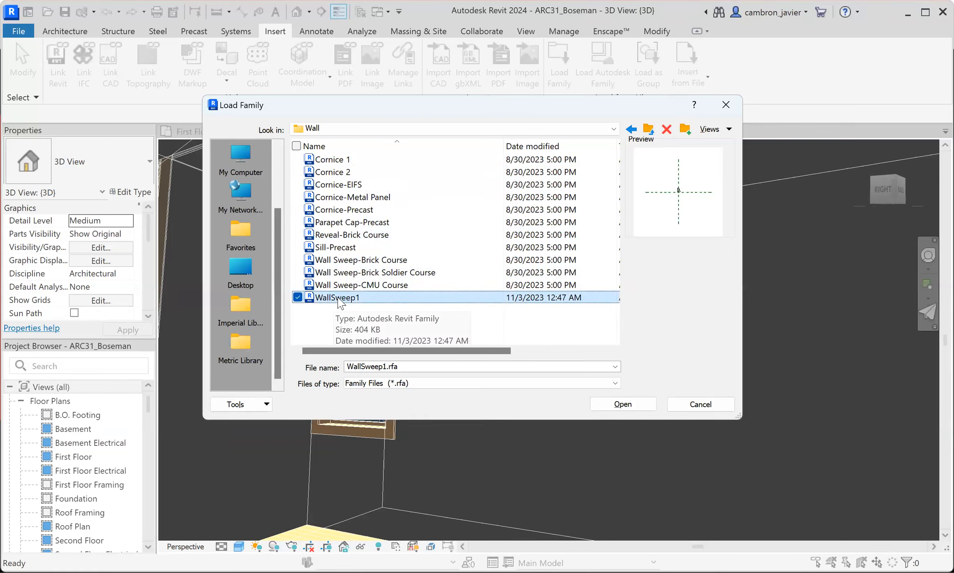
click(611, 404)
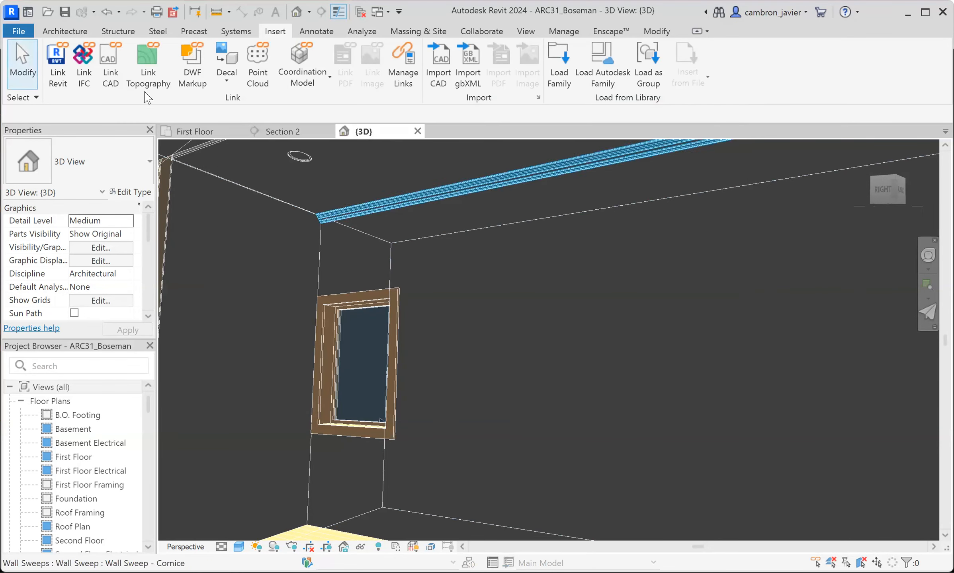
click(74, 32)
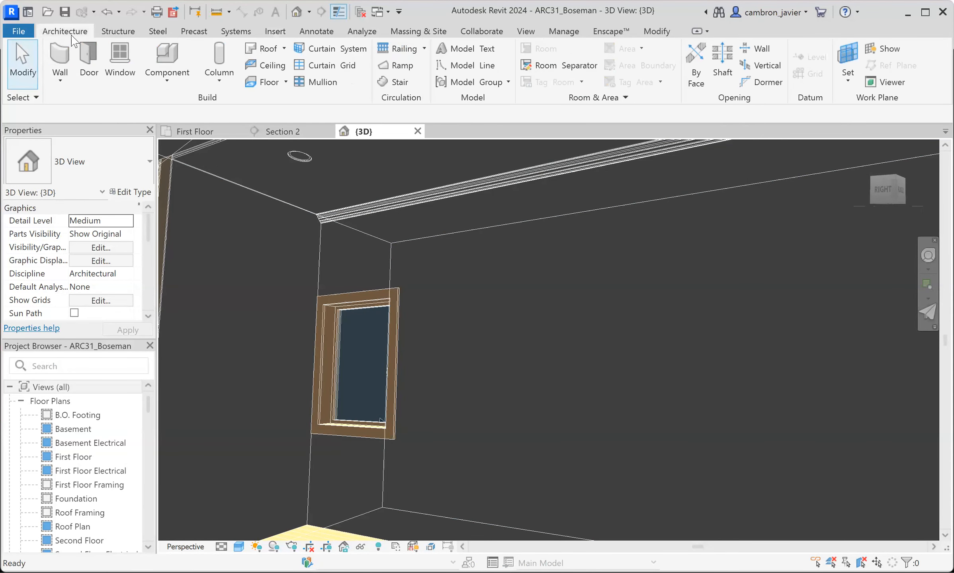
- Start a horizontal wall sweep and select the Wall Sweep - Cornice type for it
click(60, 83)
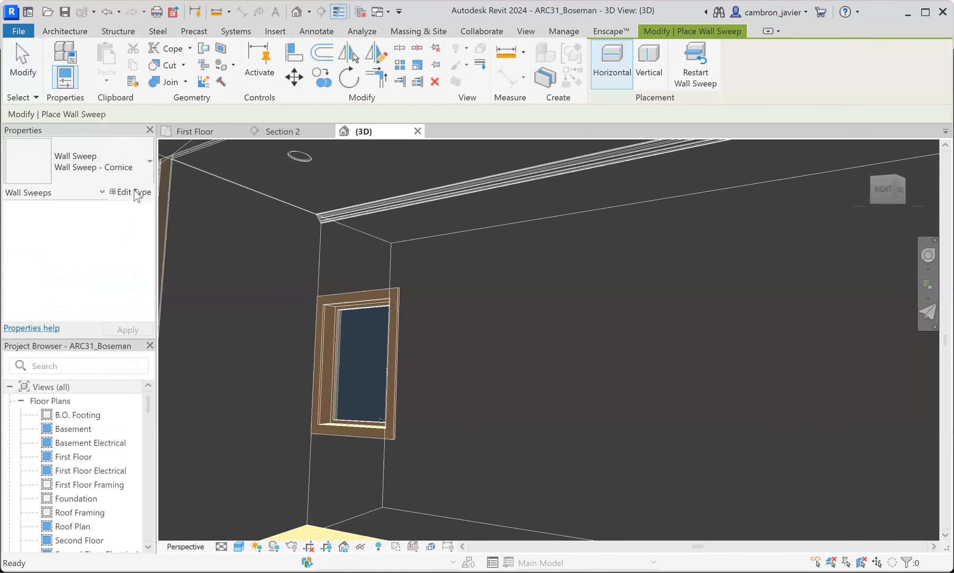
click(133, 168)
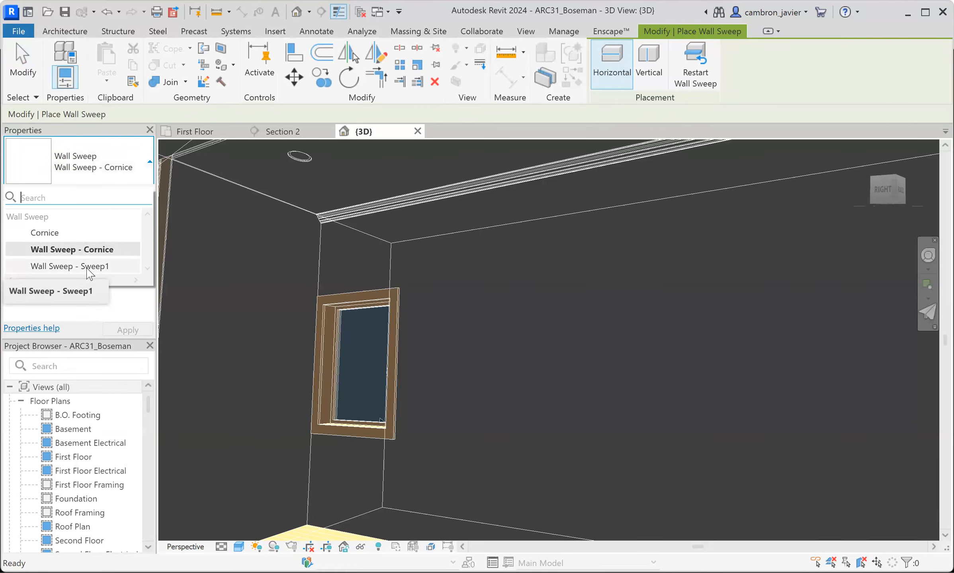
click(108, 266)
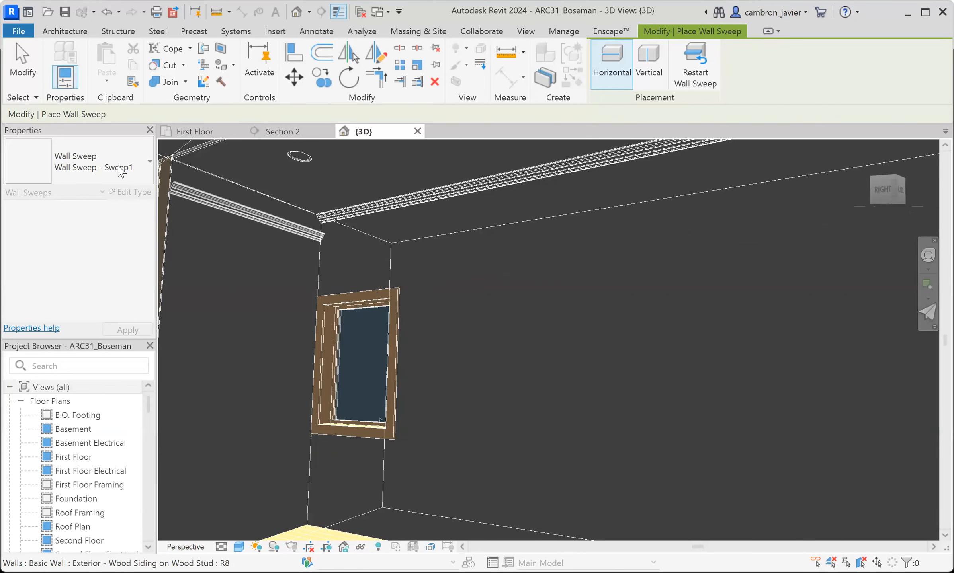
key(Escape)
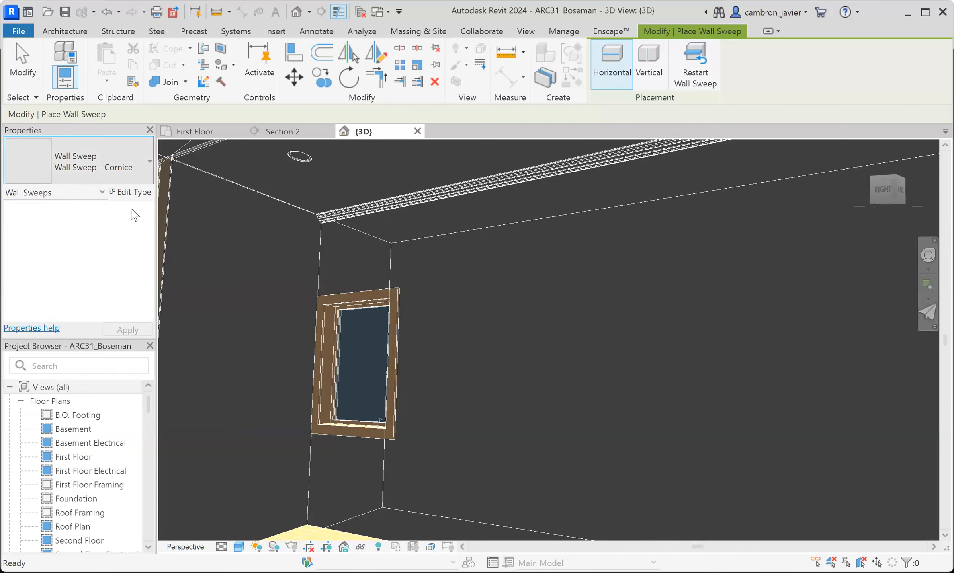
click(114, 266)
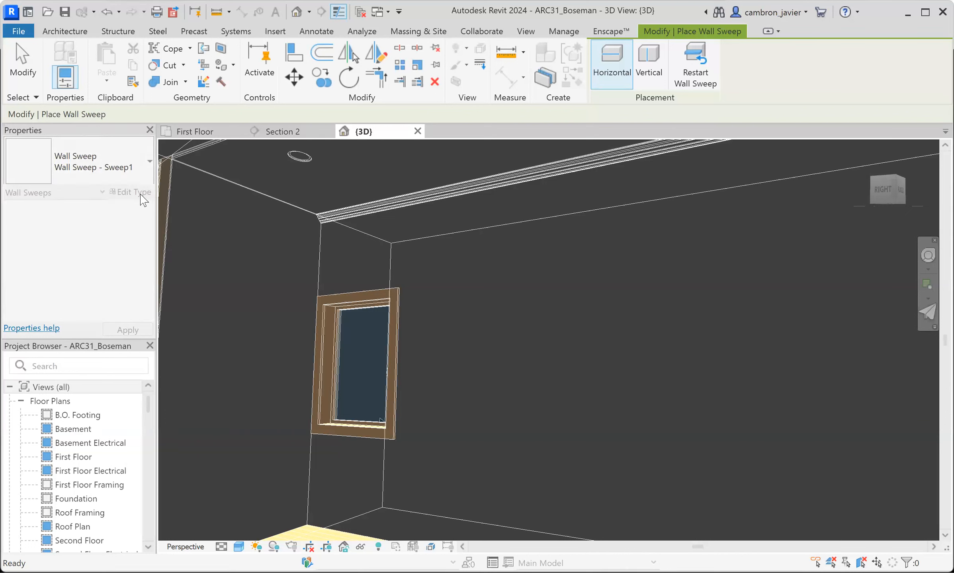
click(139, 174)
click(83, 251)
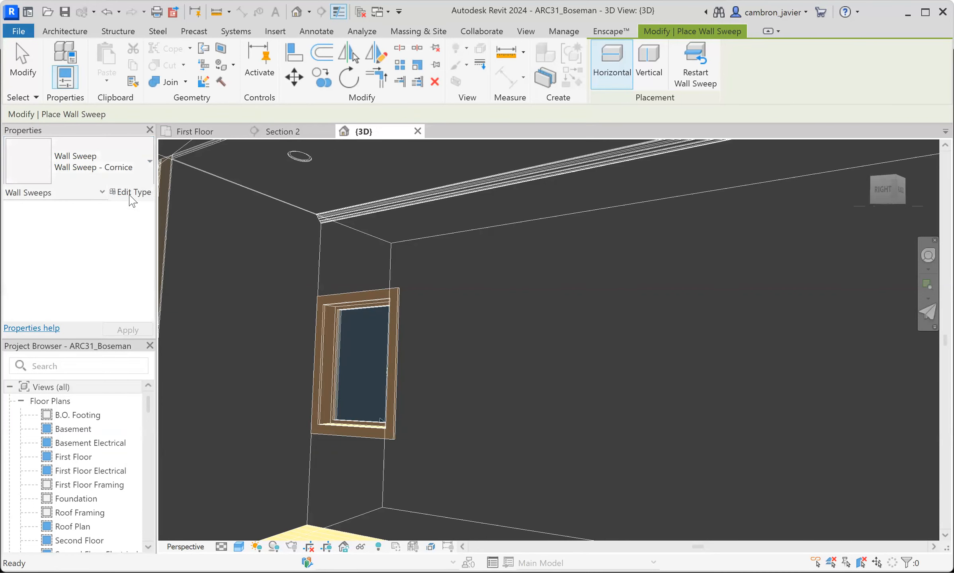
- Duplicate the Wall Sweep - Cornice type under the name Wall Sweep - New
click(131, 192)
click(596, 137)
drag(579, 229, 638, 227)
key(BackSpace)
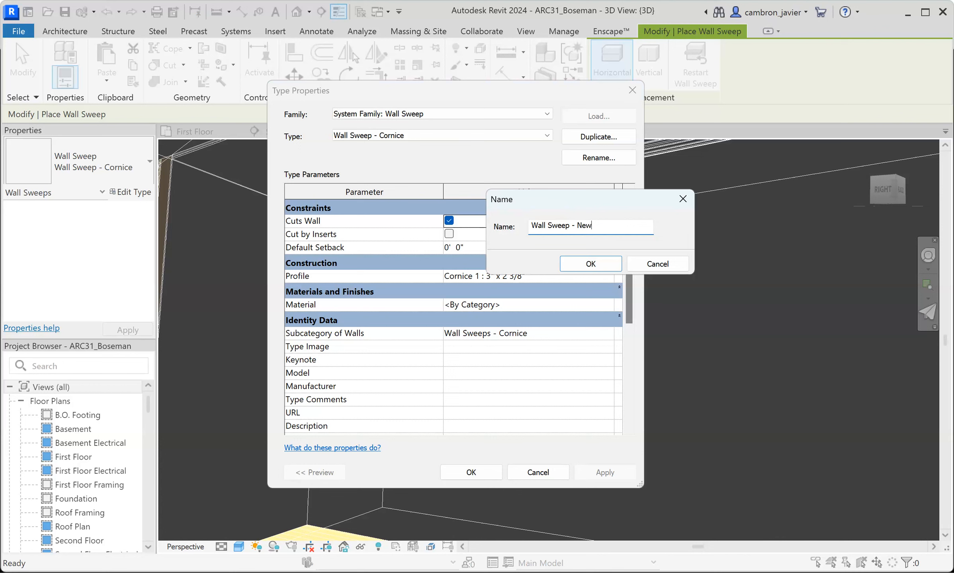
click(615, 265)
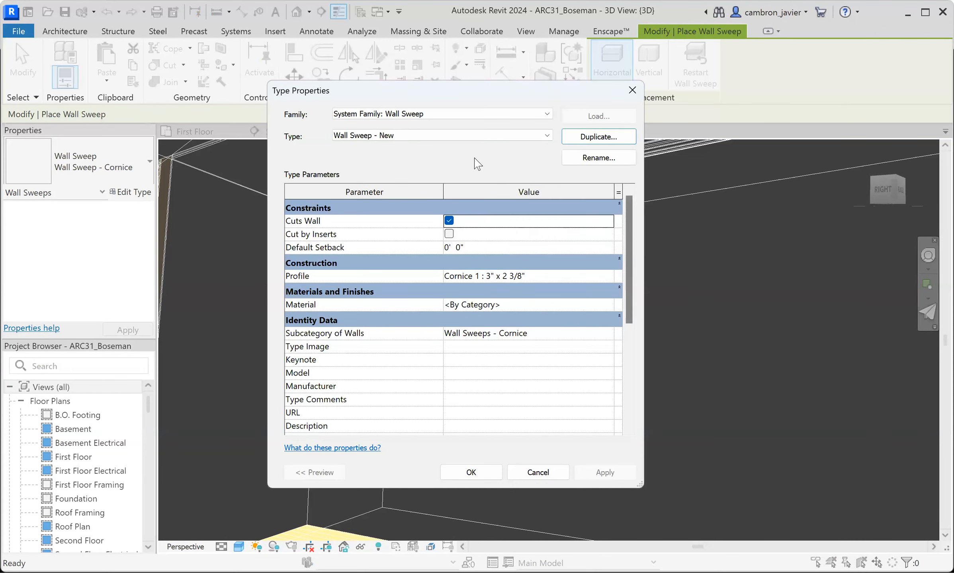
- Assign the WallSweep1 : WallSweep1 profile to the Wall Sweep - New type and apply the type properties
click(498, 276)
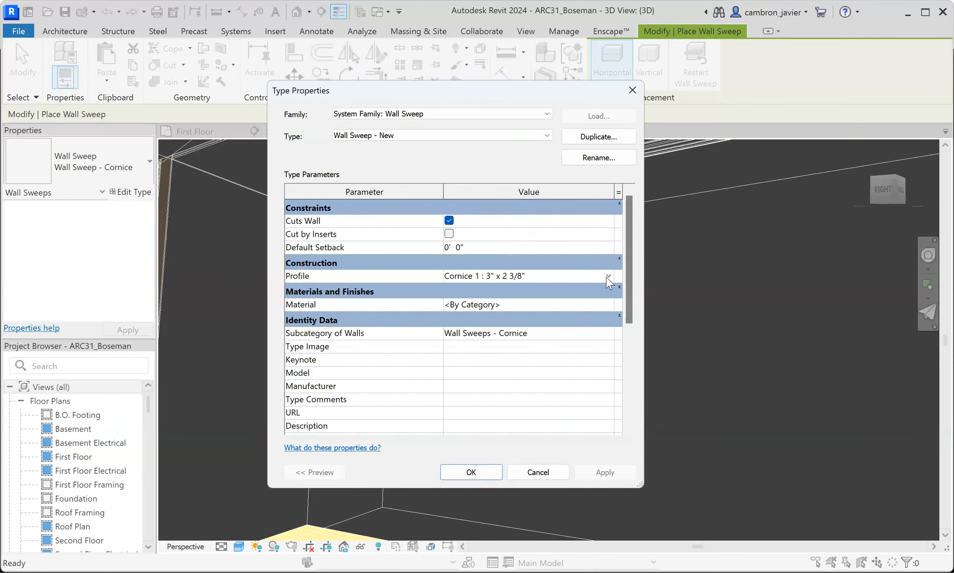
key(alt+Down)
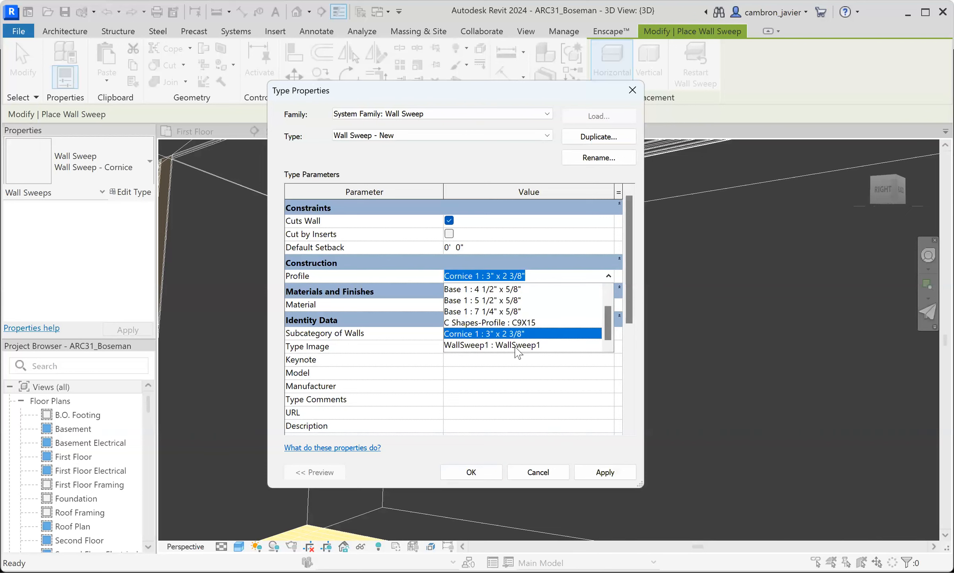
click(514, 346)
click(596, 474)
key(Return)
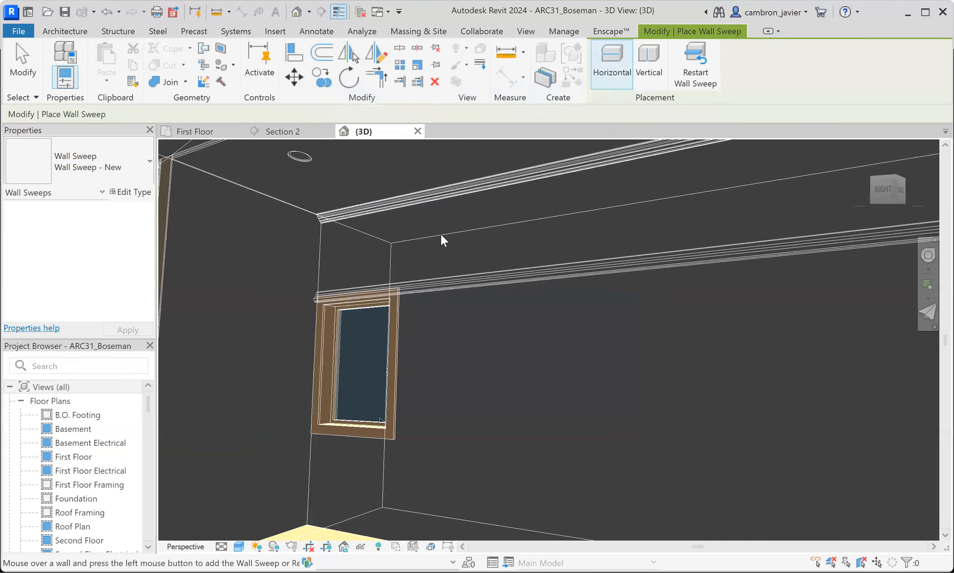
- Place a Wall Sweep - New sweep along the base of the upper-story exterior wall, at the yellow floor surface
scroll(449, 289, up, 5)
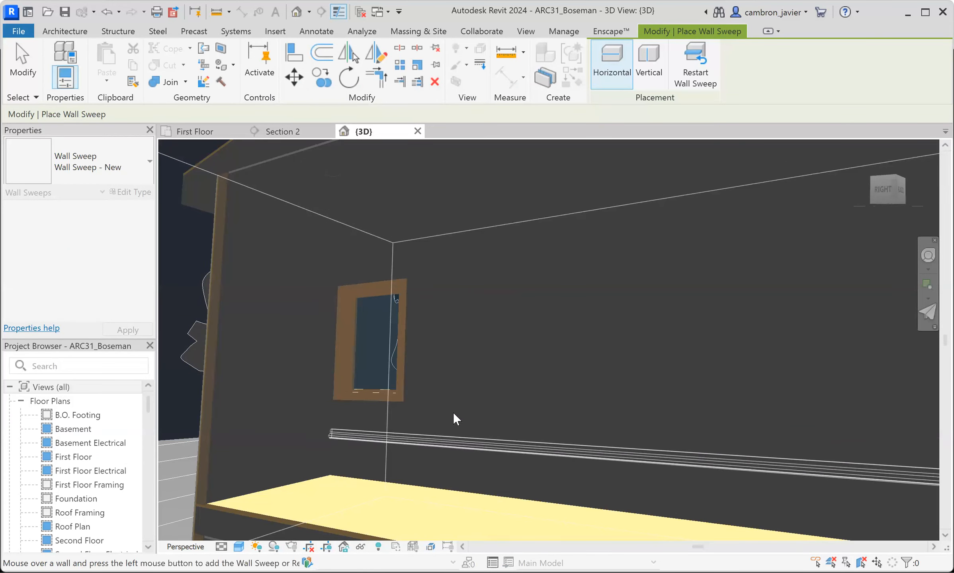
click(462, 481)
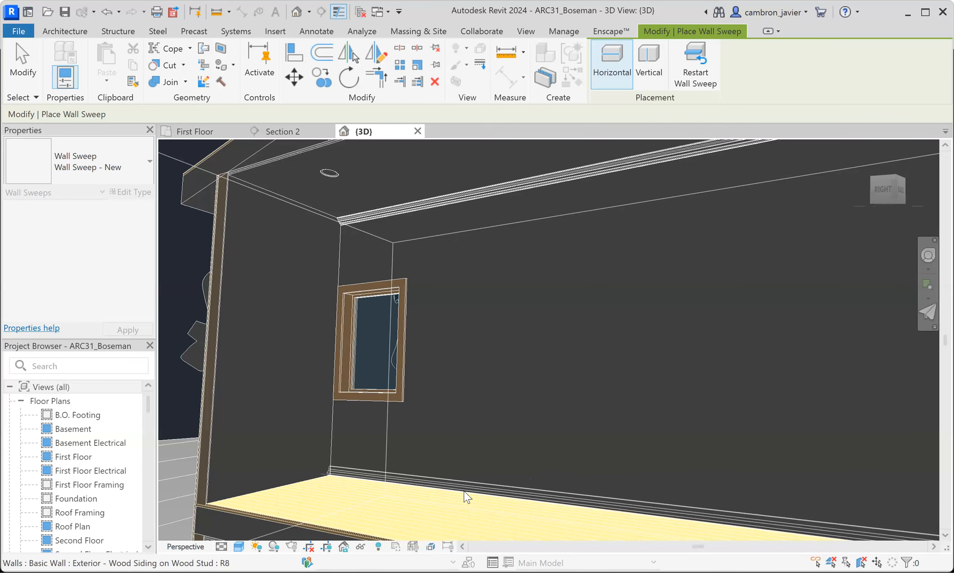
click(464, 492)
scroll(493, 422, down, 3)
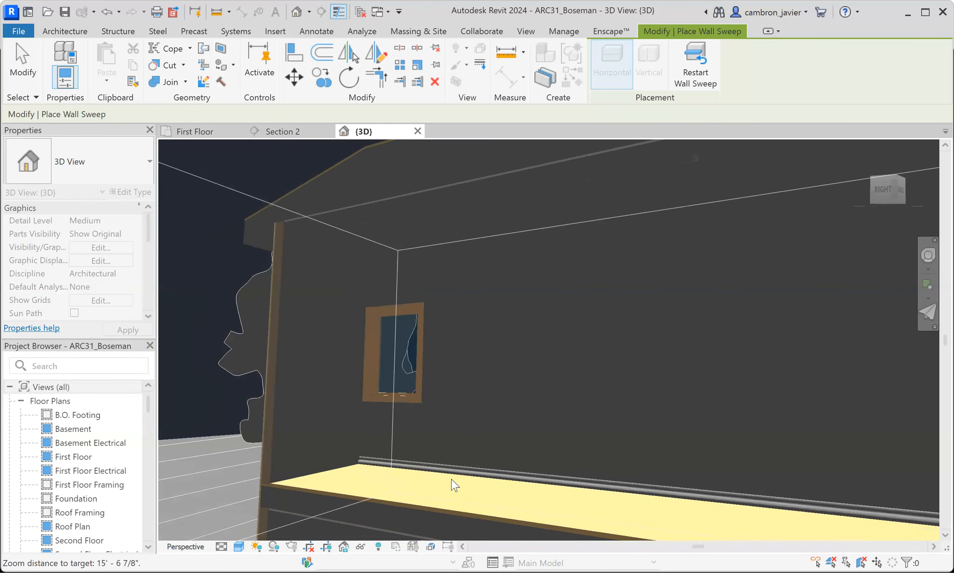
scroll(406, 461, up, 5)
key(Escape)
- Examine the shape of the new sweep up close where it meets the upper floor
shift+middle_drag(426, 454, 361, 435)
scroll(361, 433, down, 3)
scroll(396, 454, up, 8)
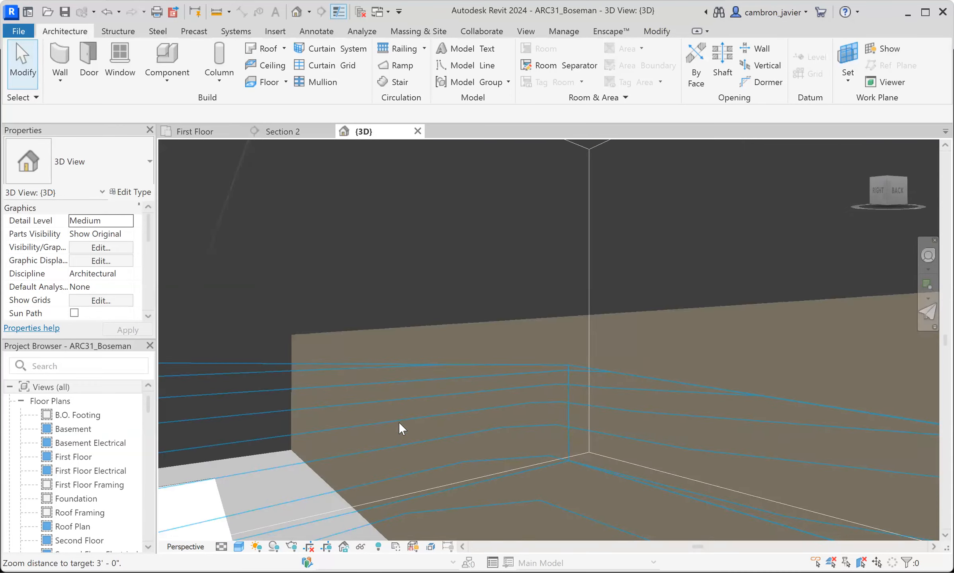
shift+middle_drag(398, 421, 449, 413)
scroll(533, 410, down, 5)
scroll(529, 408, up, 4)
scroll(451, 429, up, 3)
scroll(427, 426, down, 2)
scroll(392, 439, down, 2)
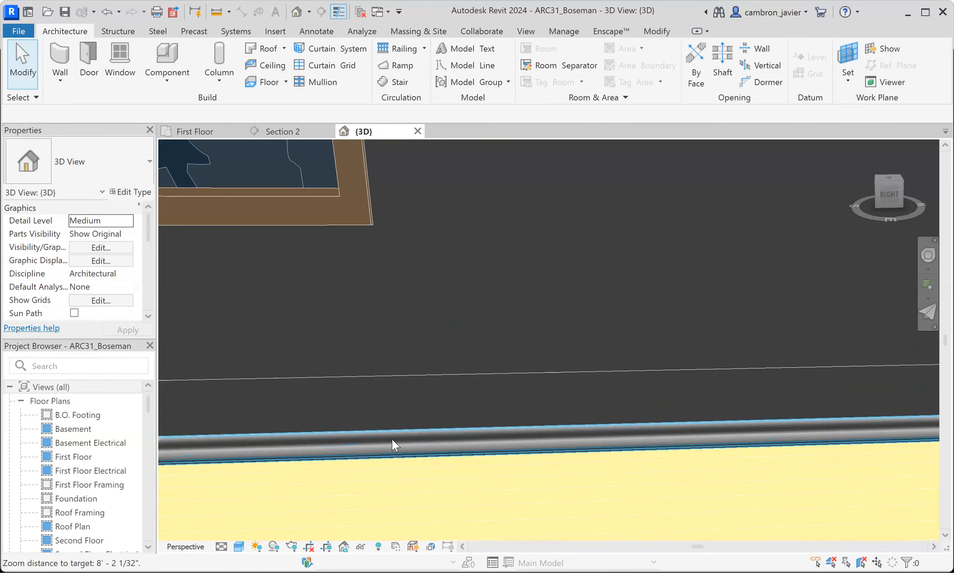
scroll(398, 429, down, 4)
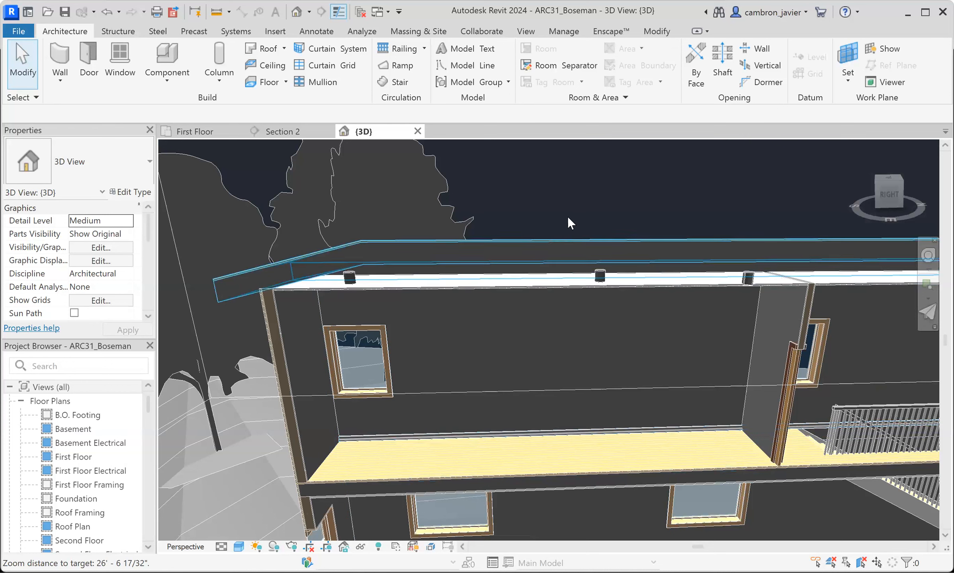
- Compare the floor-level sweep with the ceiling molding across the upper-story rooms
shift+middle_drag(623, 359, 422, 404)
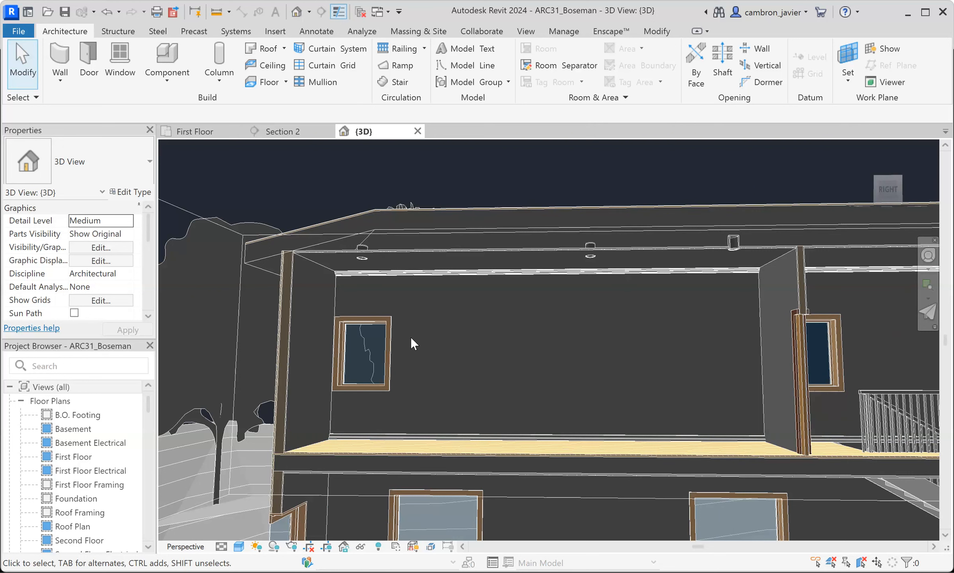
scroll(414, 395, up, 5)
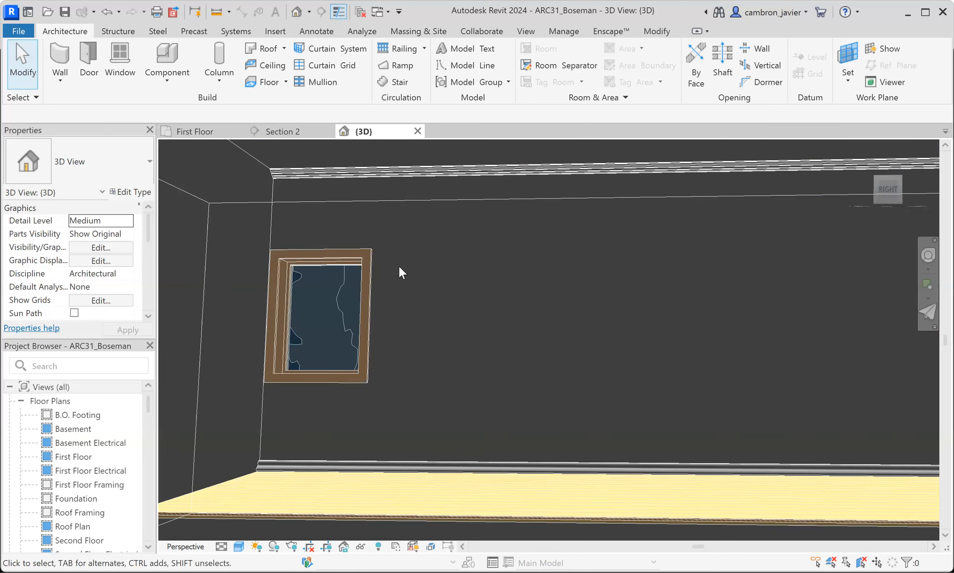
shift+middle_drag(451, 329, 403, 294)
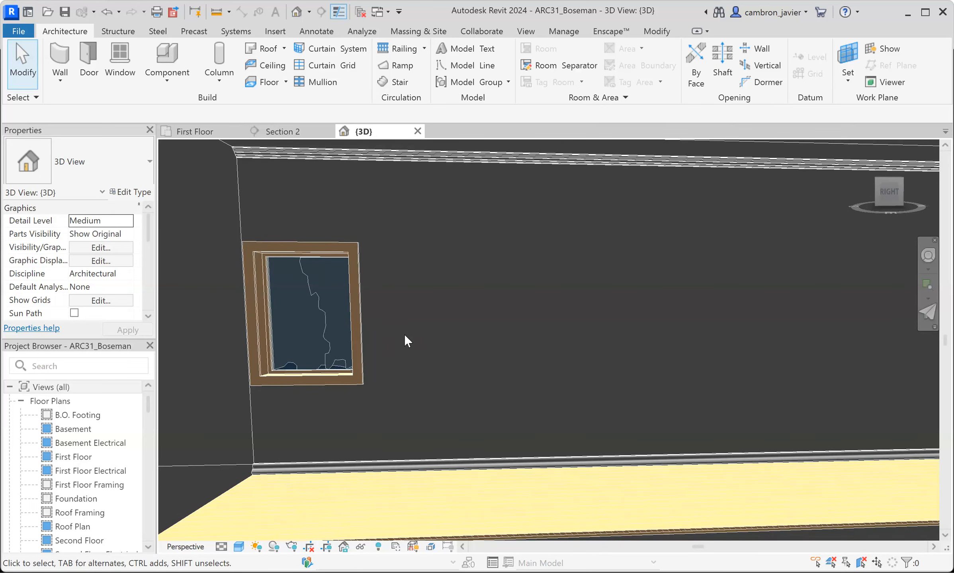
scroll(388, 270, down, 8)
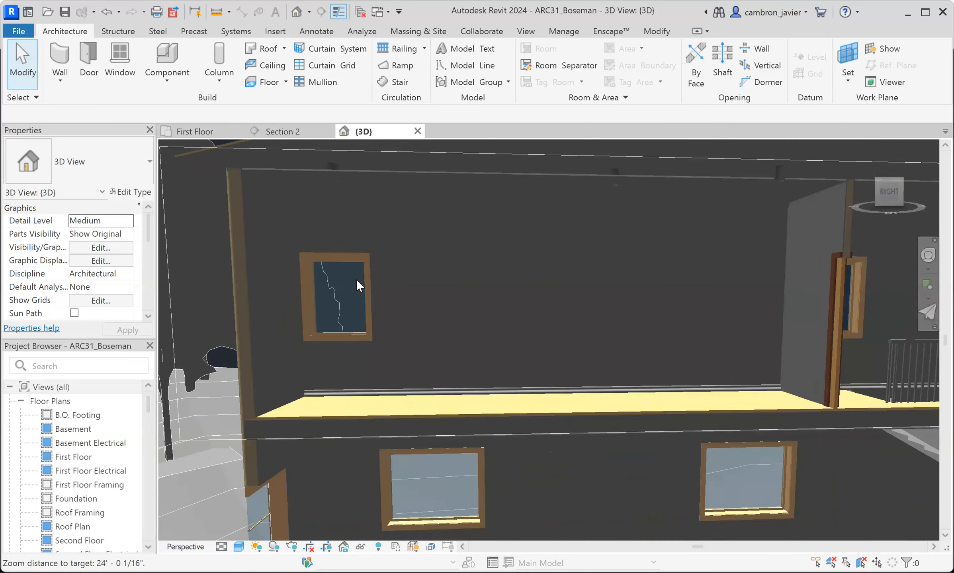
click(549, 339)
click(554, 166)
scroll(610, 345, up, 2)
scroll(611, 350, up, 3)
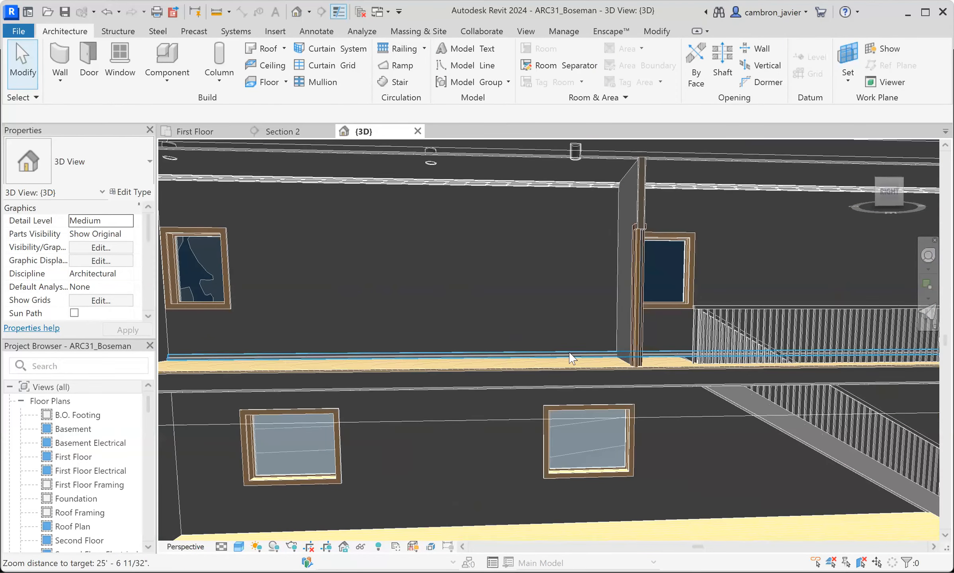
scroll(562, 332, down, 5)
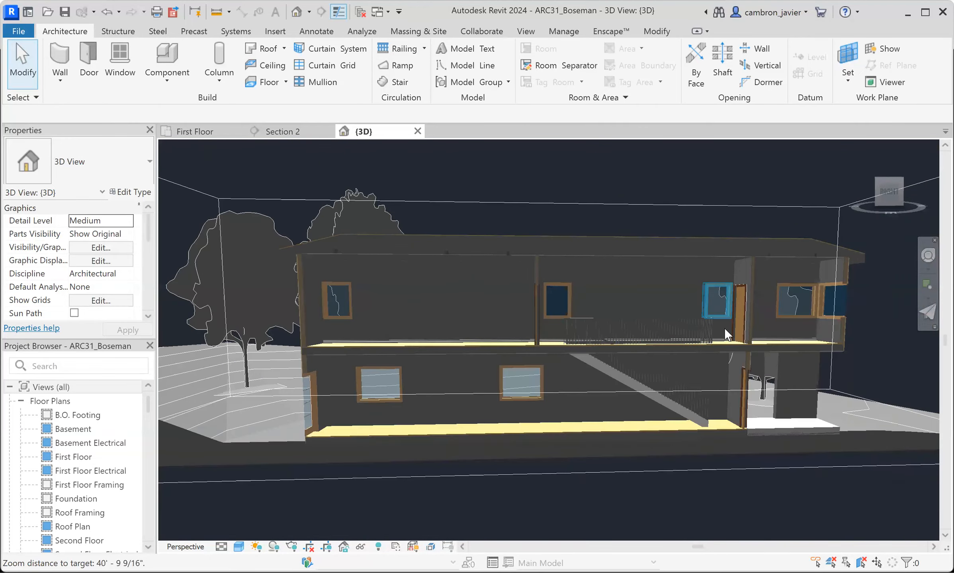
- Select the floor-level Wall Sweep - New sweep near the stair railing and try adding or removing its host walls
scroll(725, 331, up, 7)
scroll(704, 369, up, 2)
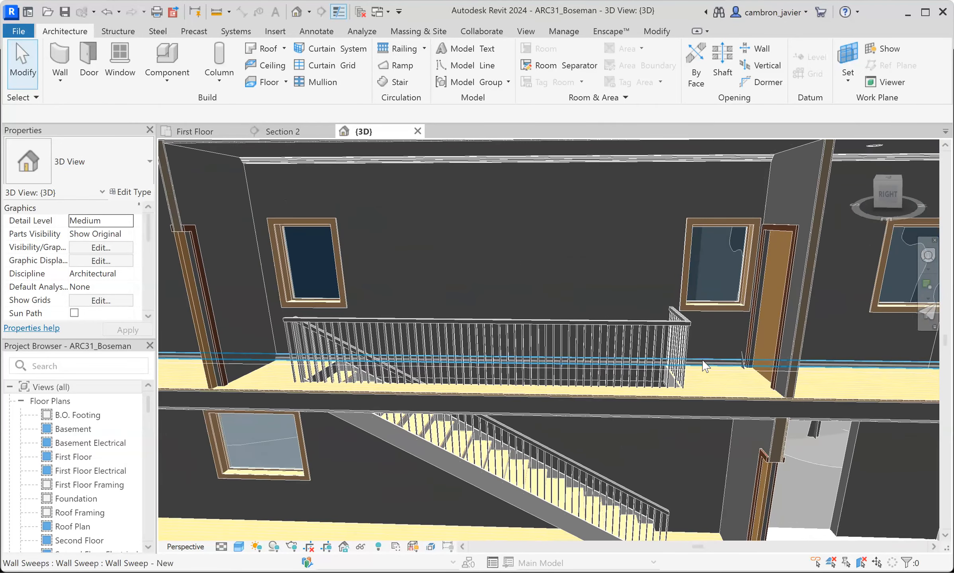
click(703, 365)
scroll(703, 366, down, 2)
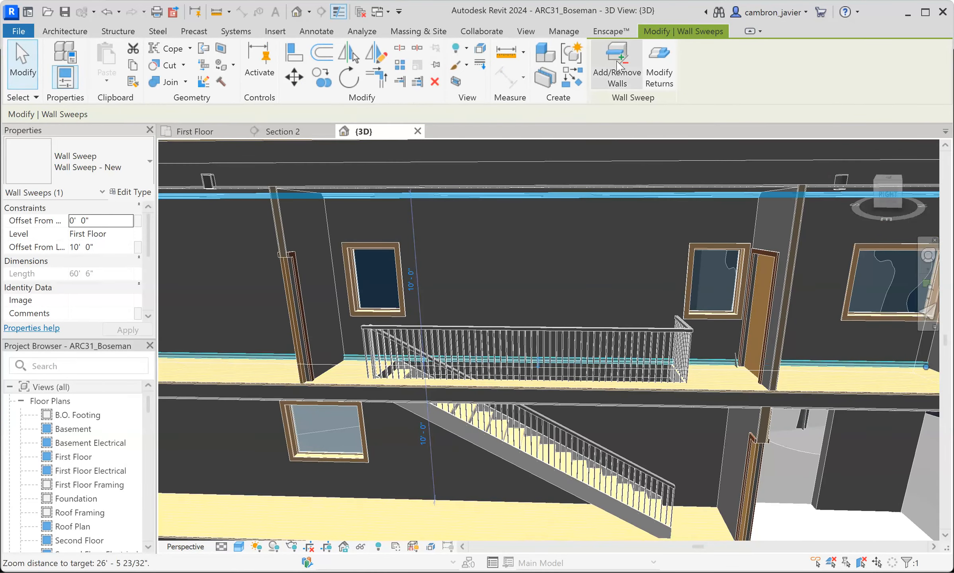
click(618, 64)
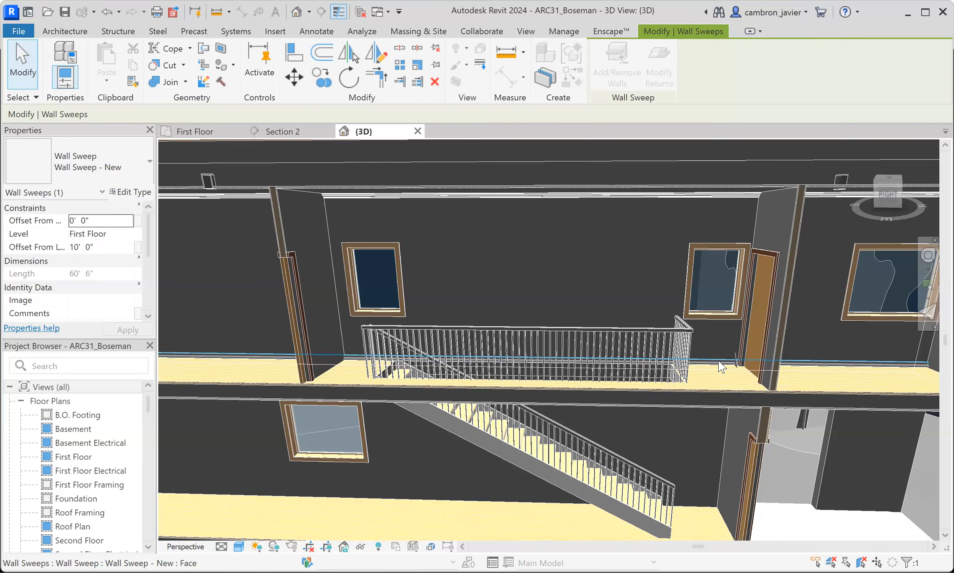
key(Escape)
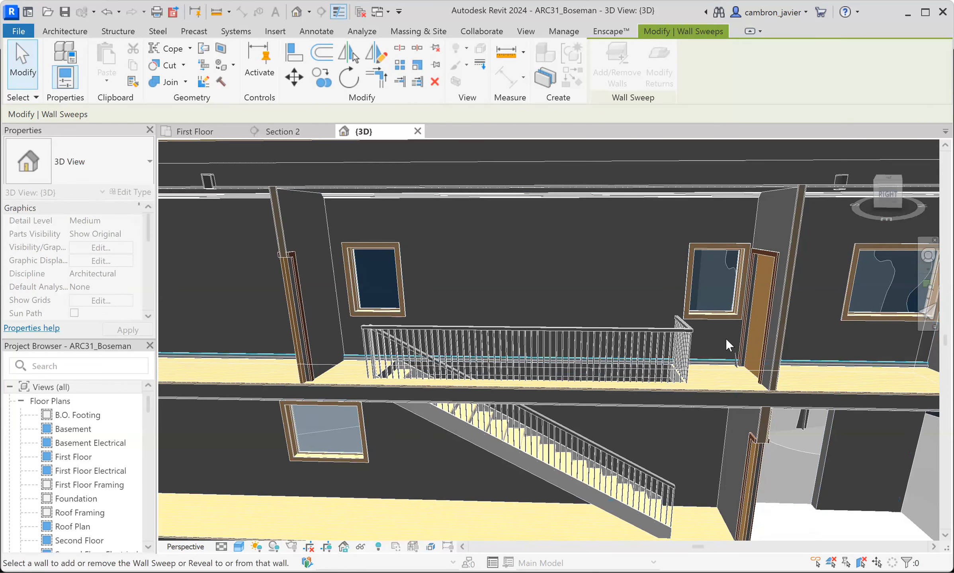
key(Escape)
key(Escape)
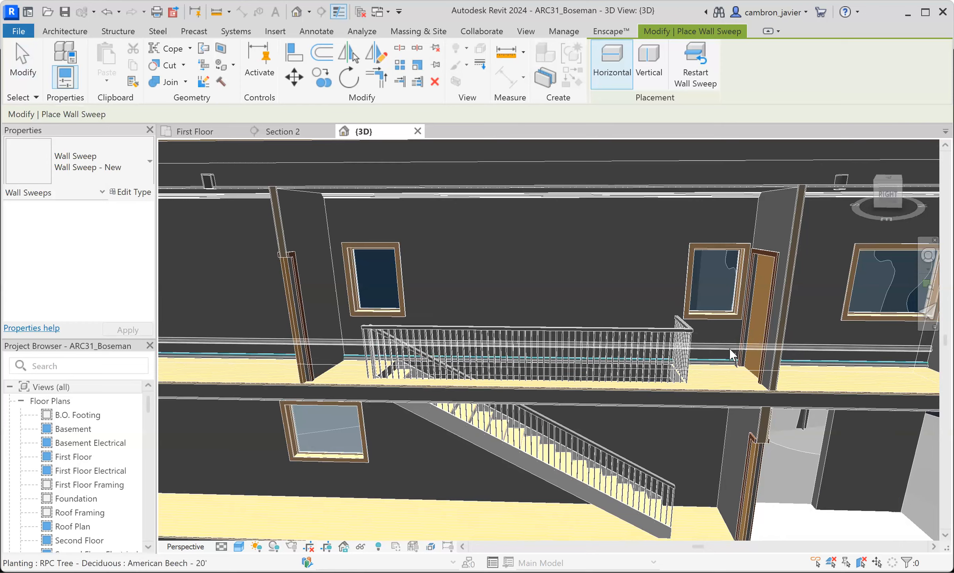
- Reselect the floor-level sweep and try once more to change its host walls with Add/Remove Walls
click(721, 363)
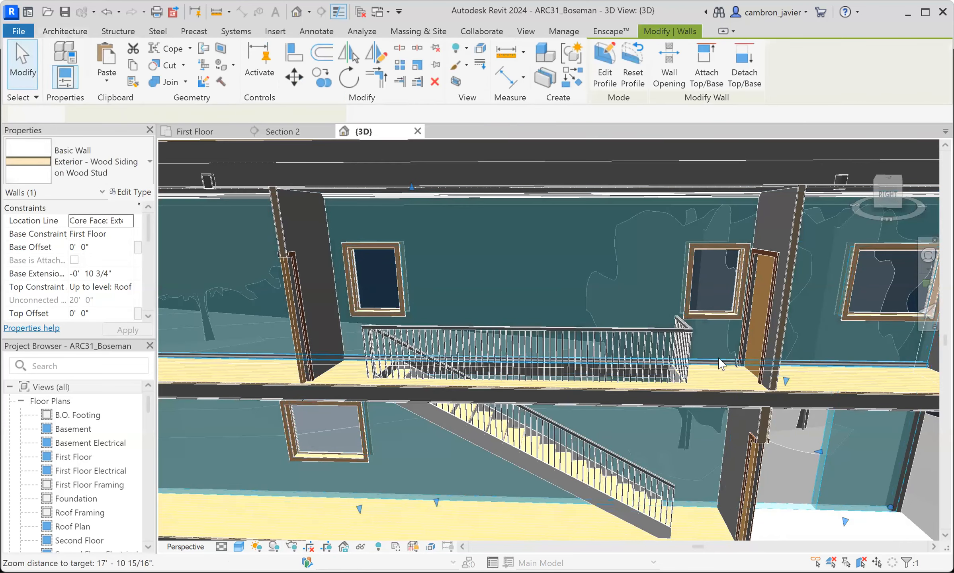
scroll(720, 364, up, 2)
key(Escape)
click(718, 357)
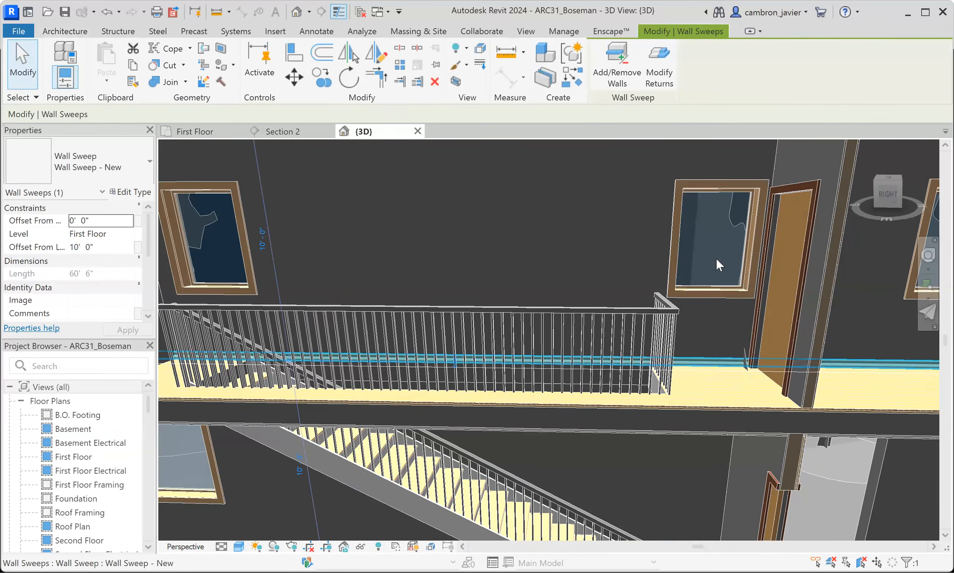
click(628, 60)
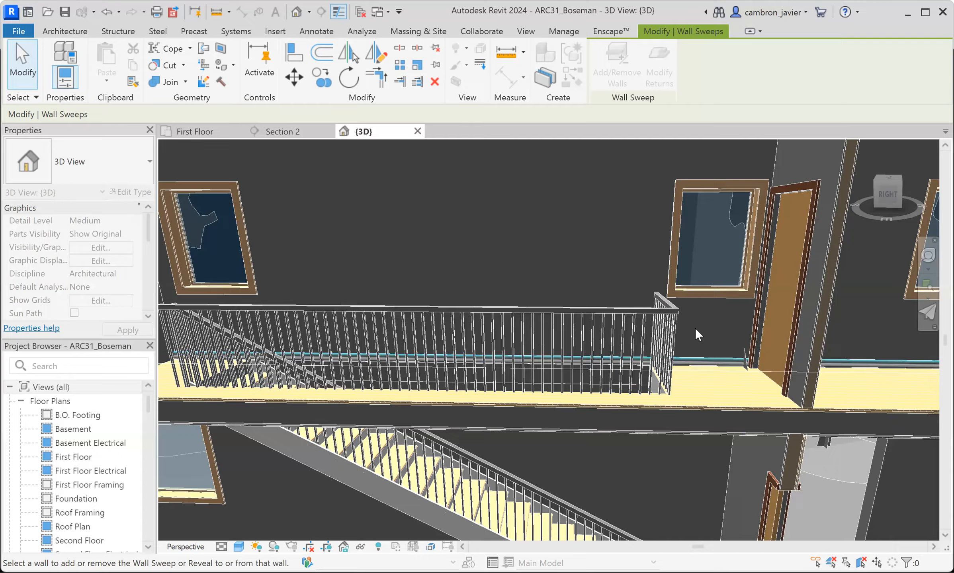
scroll(695, 328, down, 5)
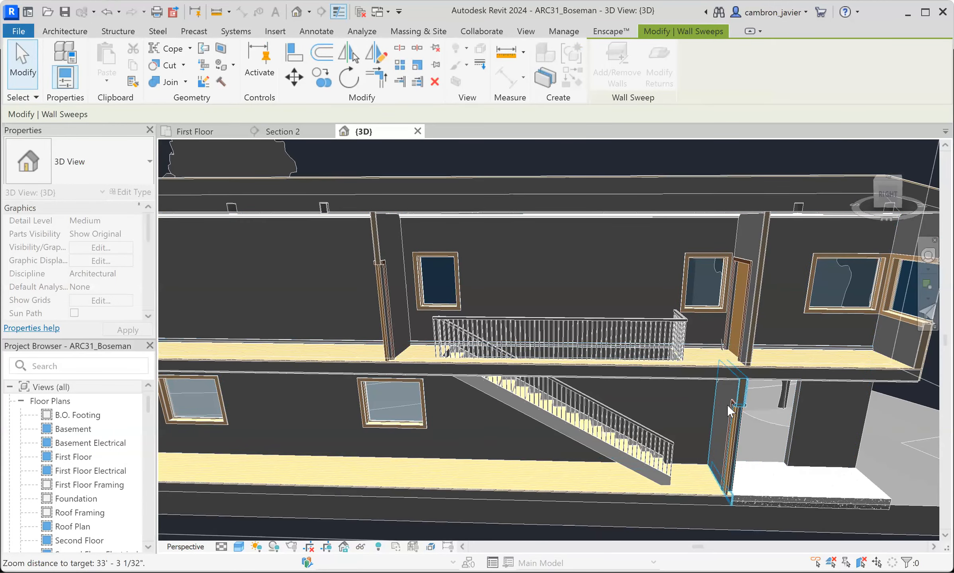
click(727, 404)
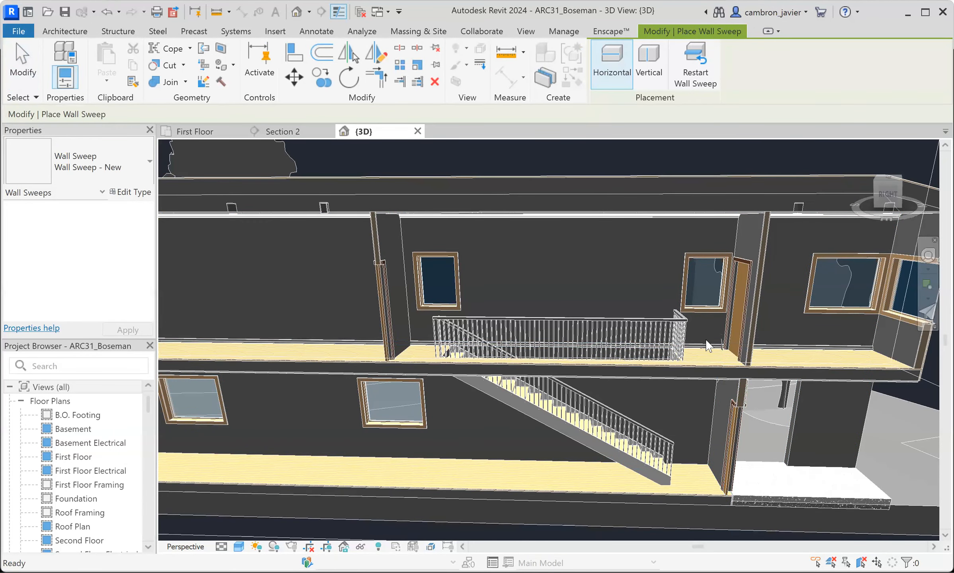
key(Escape)
scroll(707, 345, down, 4)
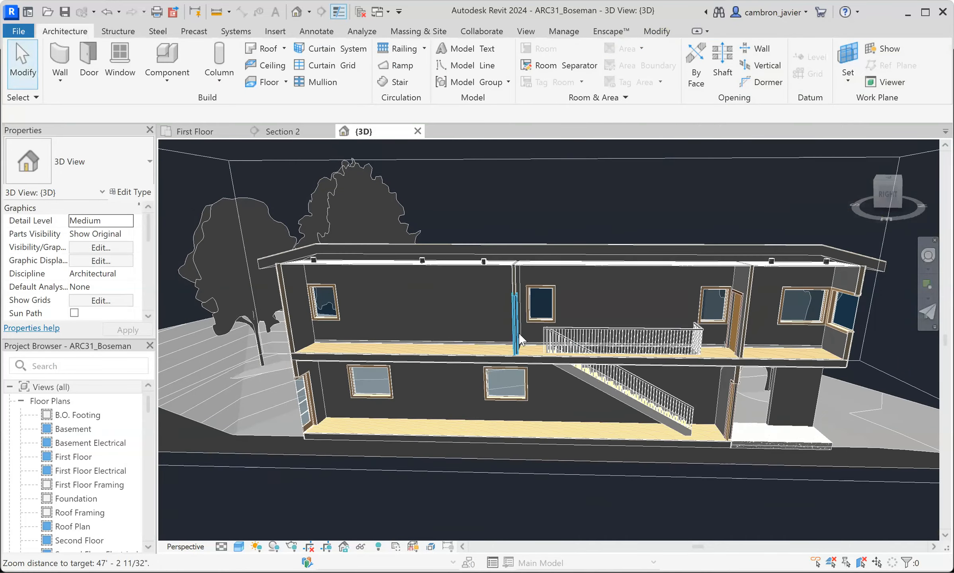
scroll(518, 333, up, 4)
scroll(583, 341, down, 2)
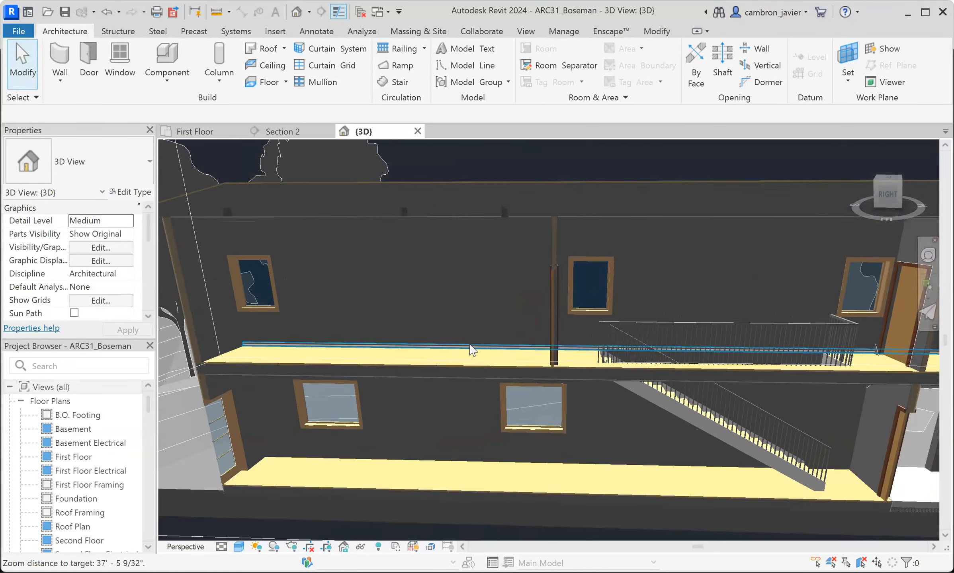
scroll(471, 351, down, 1)
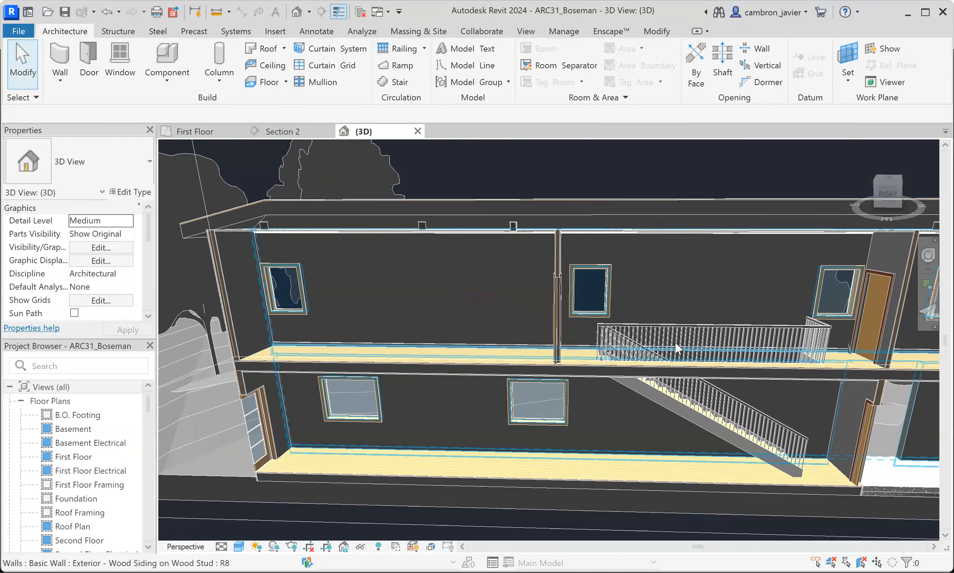
- Delete the floor-level wall sweep running along the upper-story exterior wall
scroll(258, 336, up, 5)
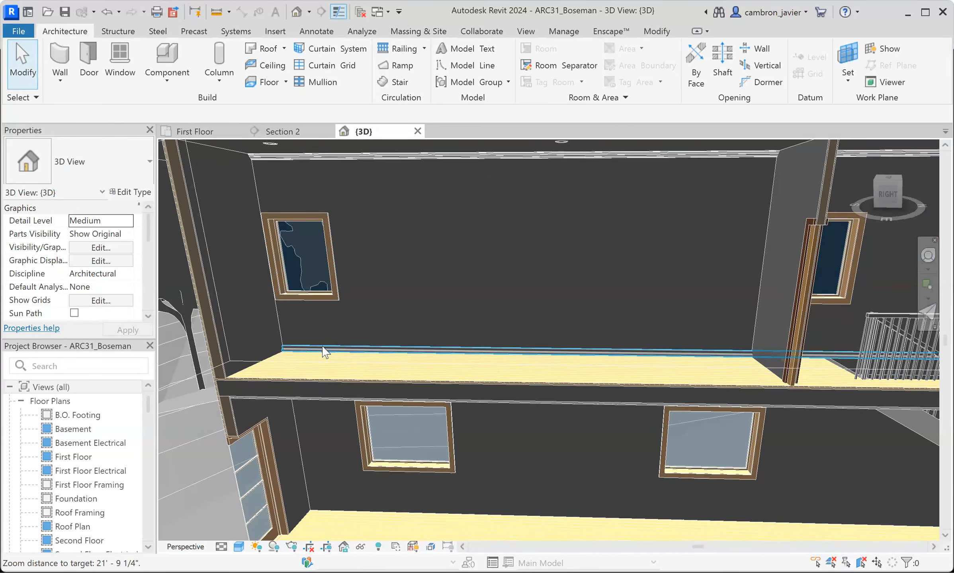
click(325, 352)
key(Escape)
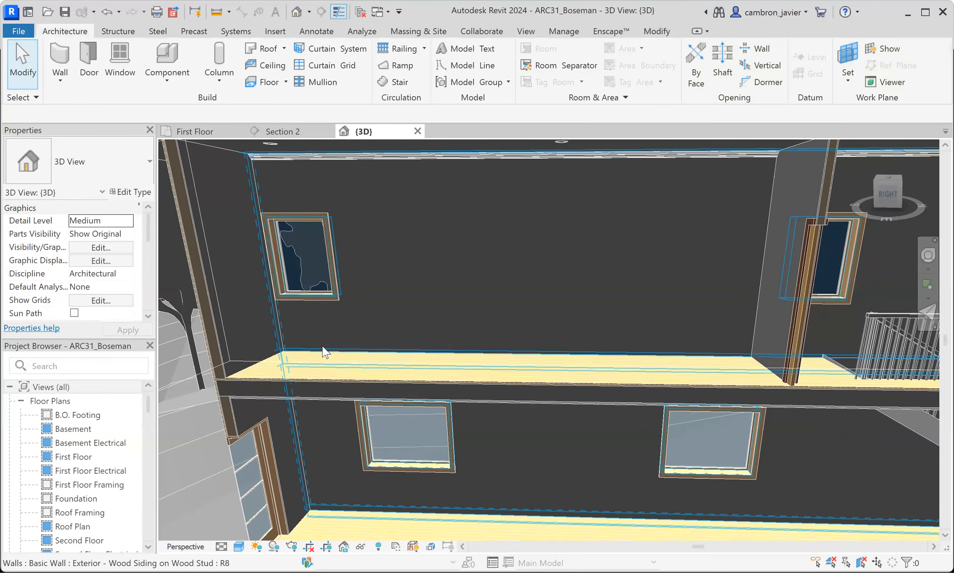
scroll(421, 281, up, 1)
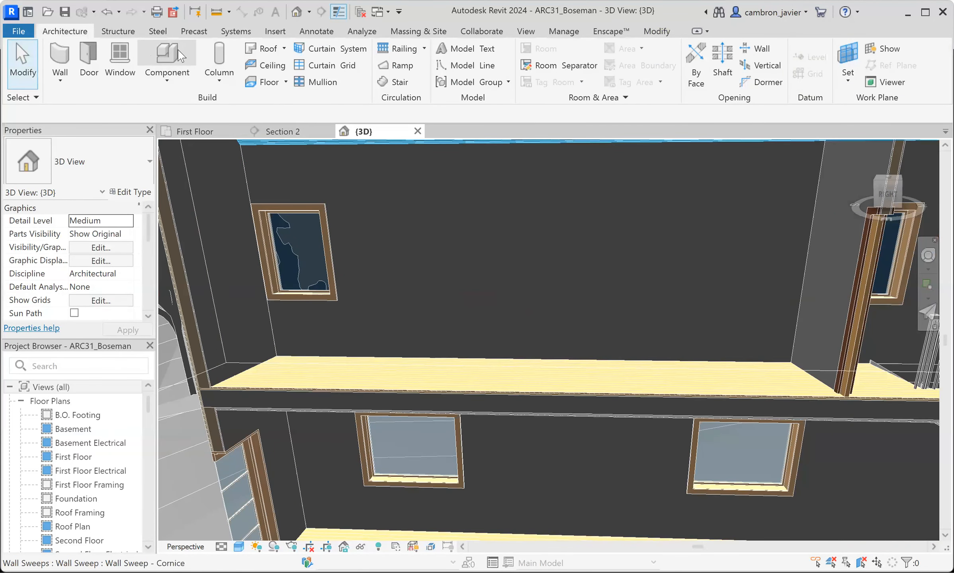
- Start an in-place component in the Walls category and name it Trim
click(173, 85)
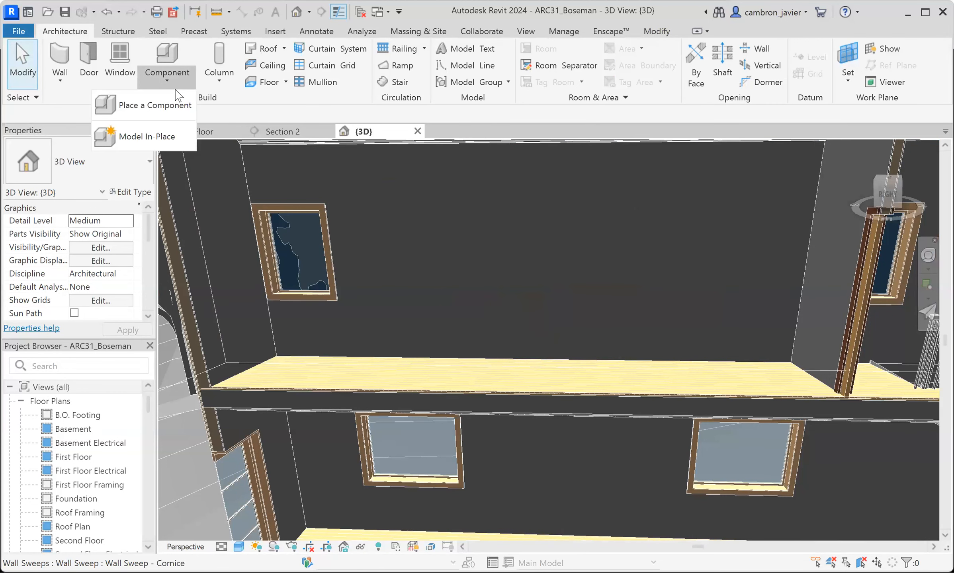
click(147, 138)
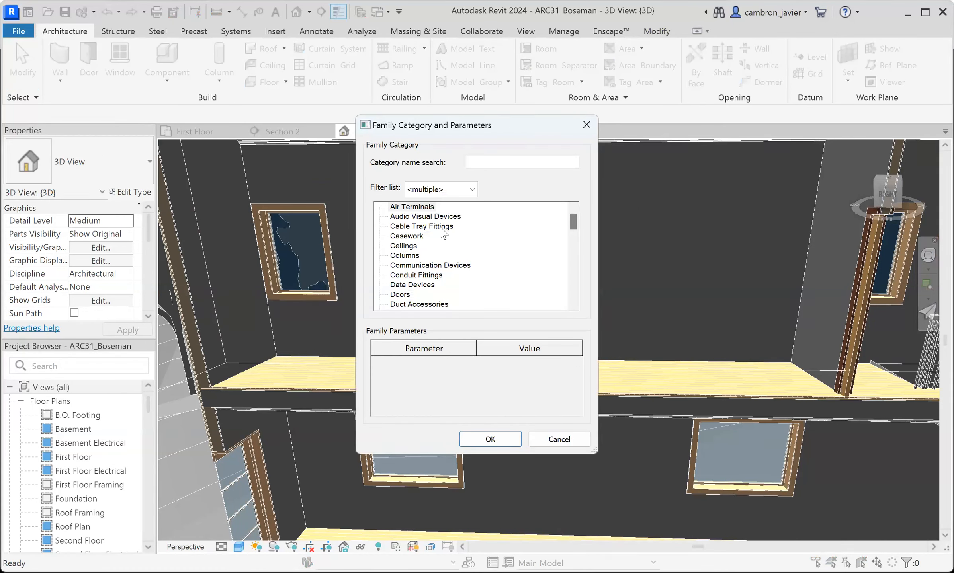
scroll(415, 214, down, 7)
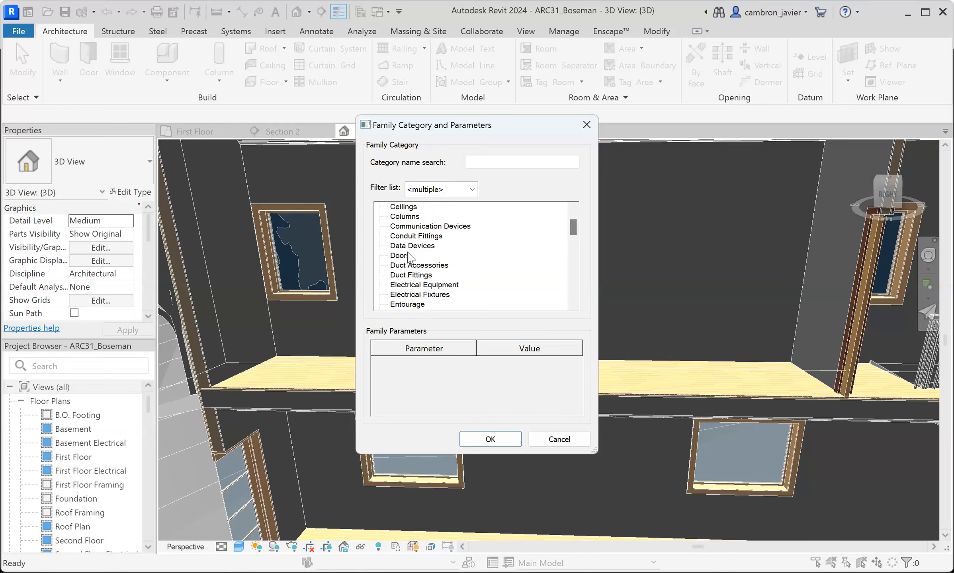
scroll(409, 257, down, 9)
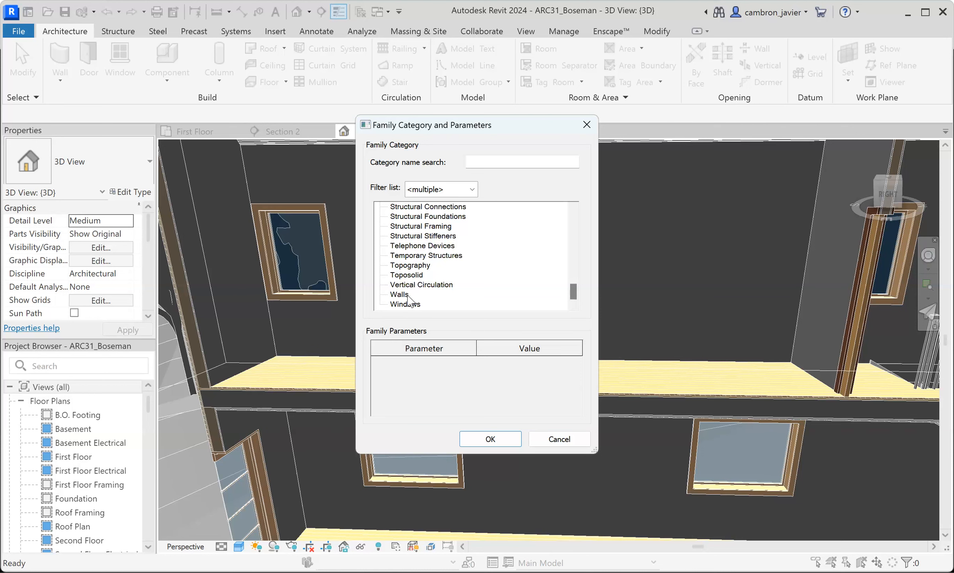
click(398, 294)
click(497, 443)
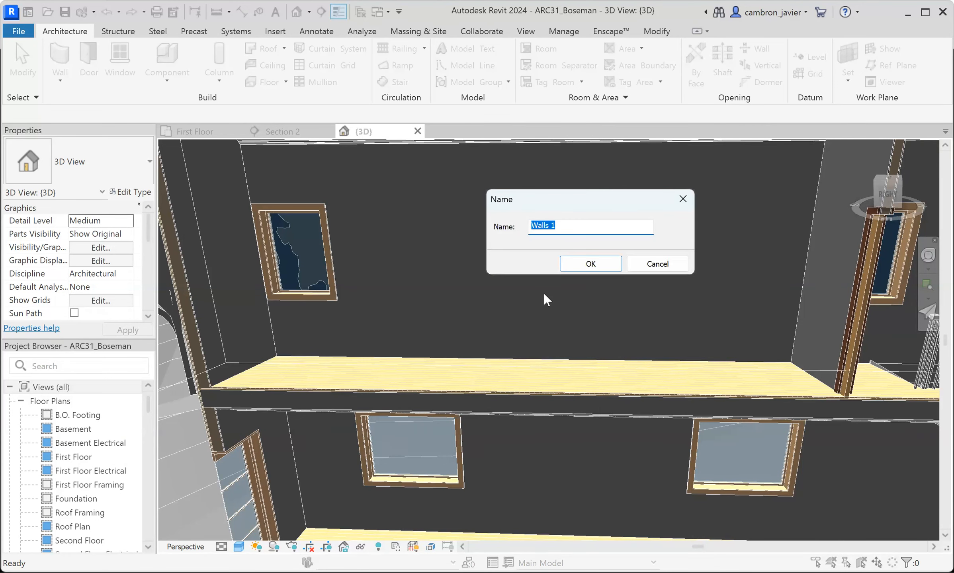
text(M)
key(BackSpace)
text(Trim)
click(580, 263)
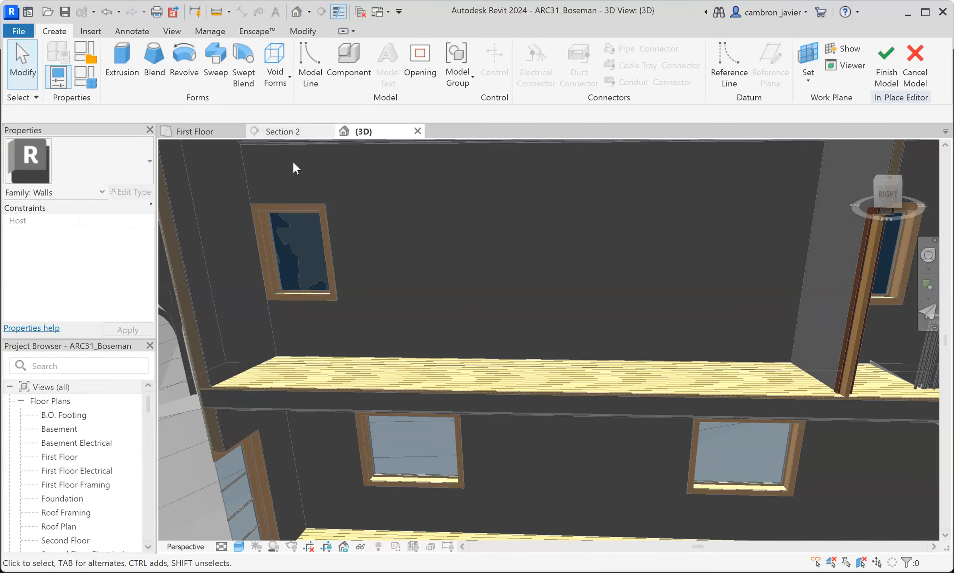
- Start a Solid Sweep with a sketched path and try to draw the path in Section 2
click(215, 55)
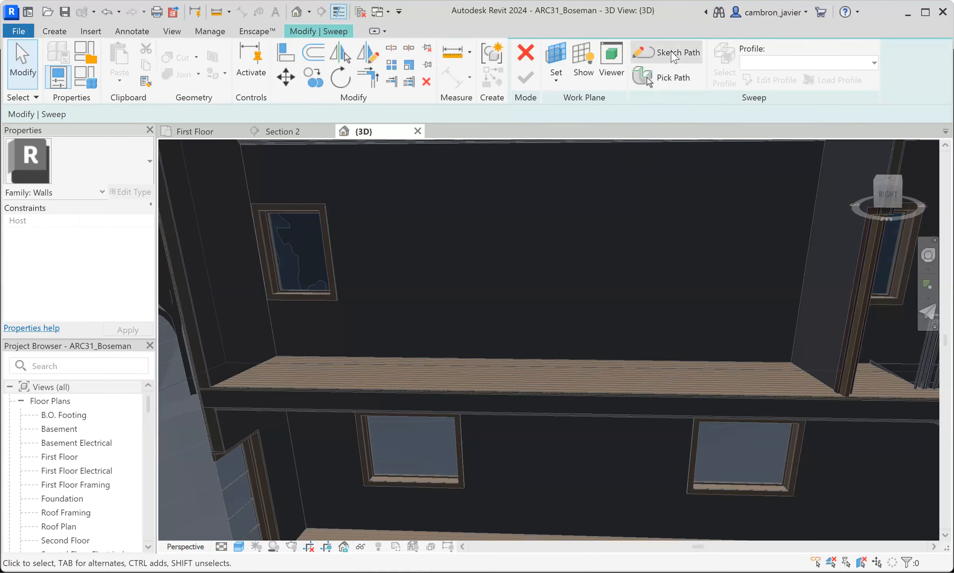
click(680, 61)
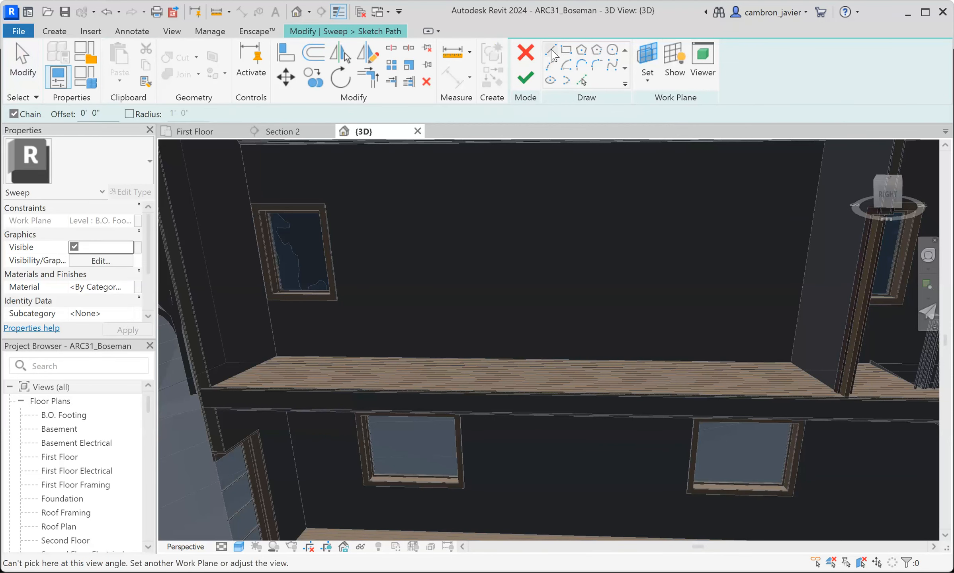
key(Escape)
click(292, 132)
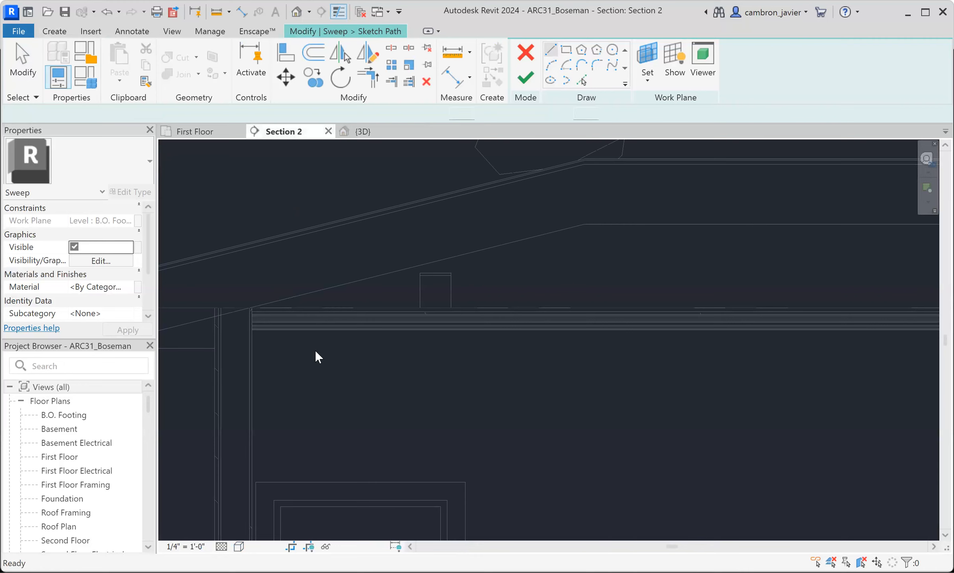
scroll(314, 318, down, 6)
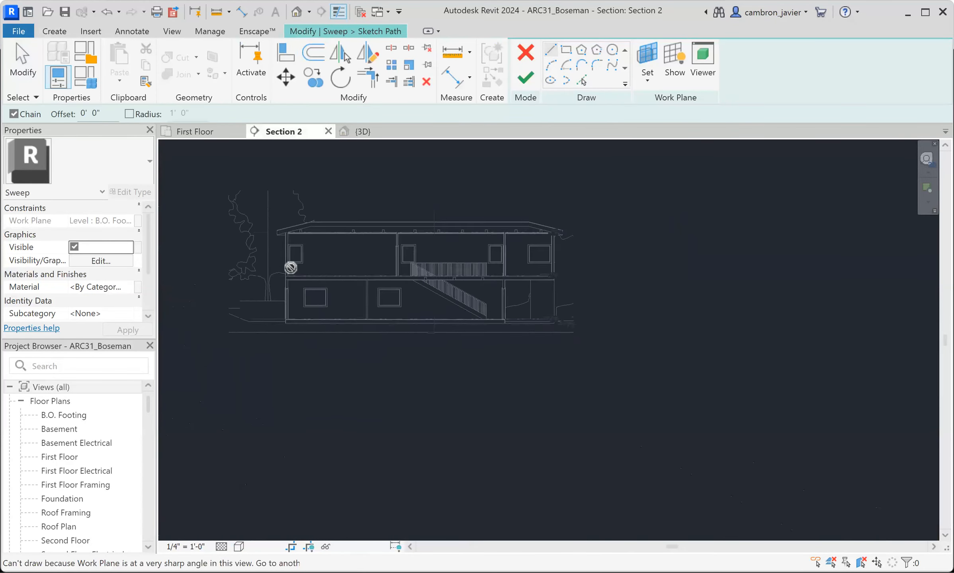
scroll(290, 267, up, 5)
click(317, 279)
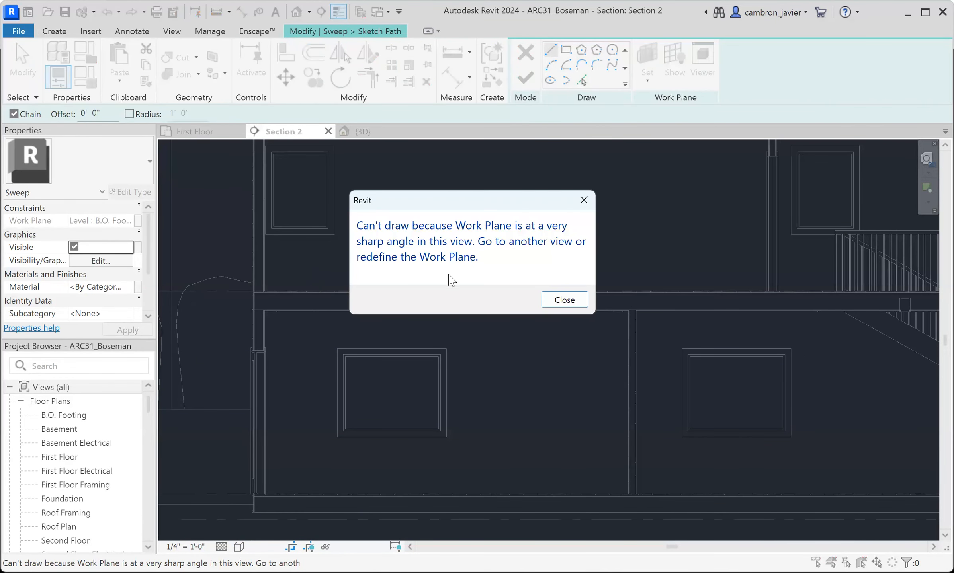
click(569, 302)
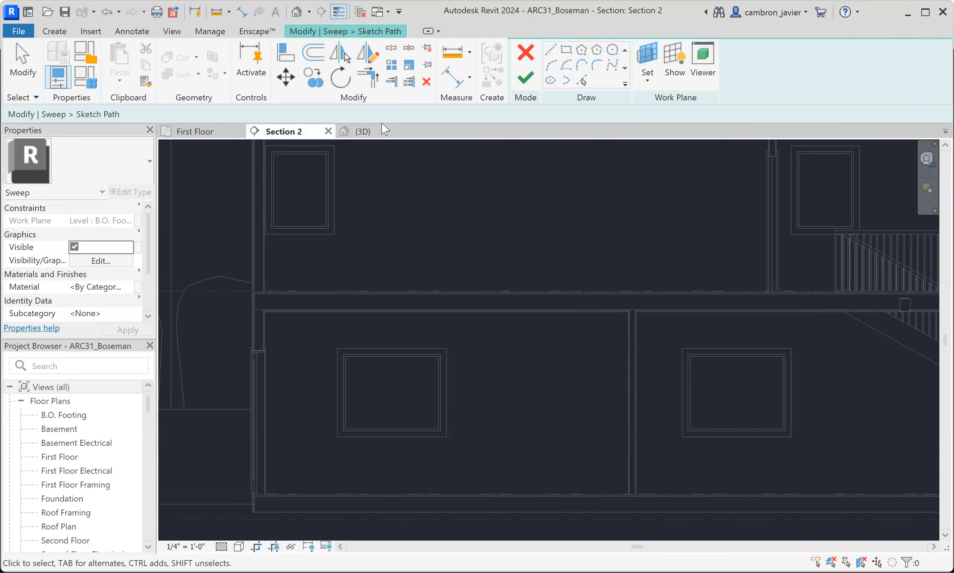
- Set the path's work plane by picking the Exterior - Wood Siding wall in 3D, and display it in Section 2
click(647, 56)
key(Escape)
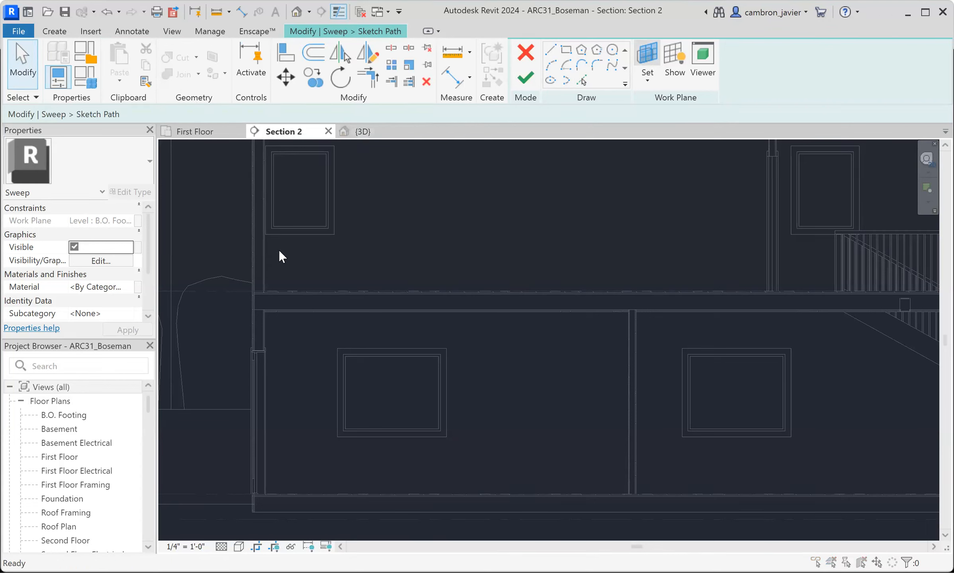
click(643, 76)
click(361, 310)
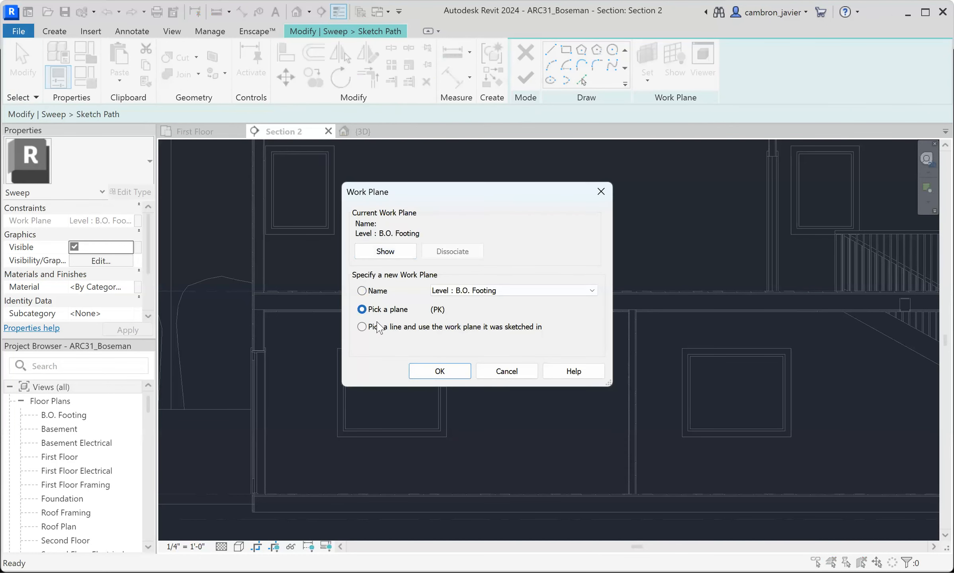
click(438, 371)
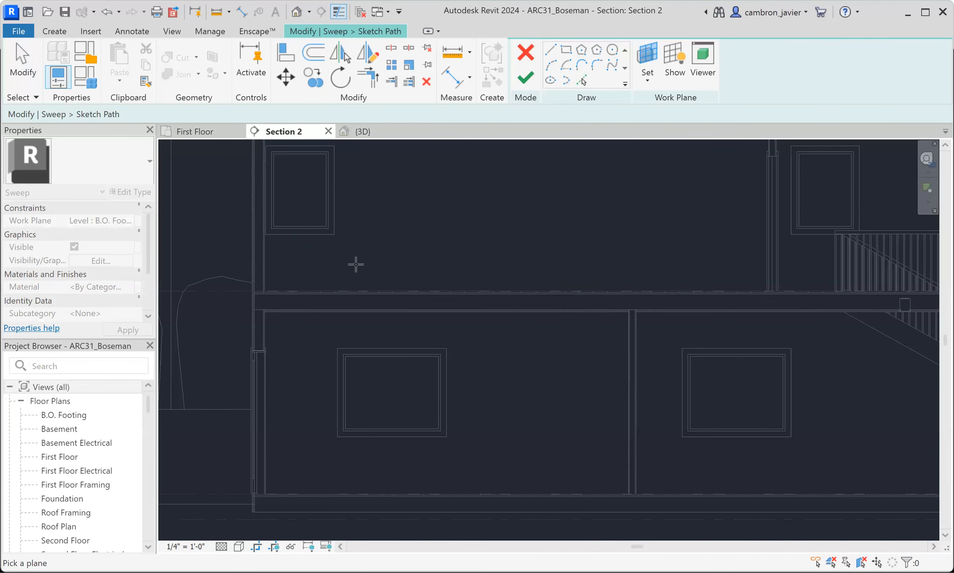
click(361, 131)
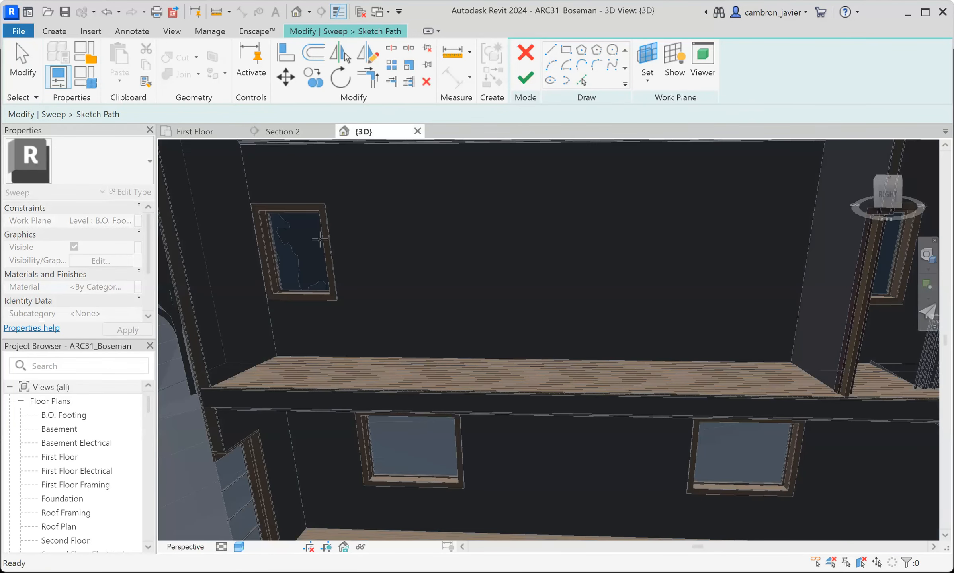
scroll(277, 390, down, 3)
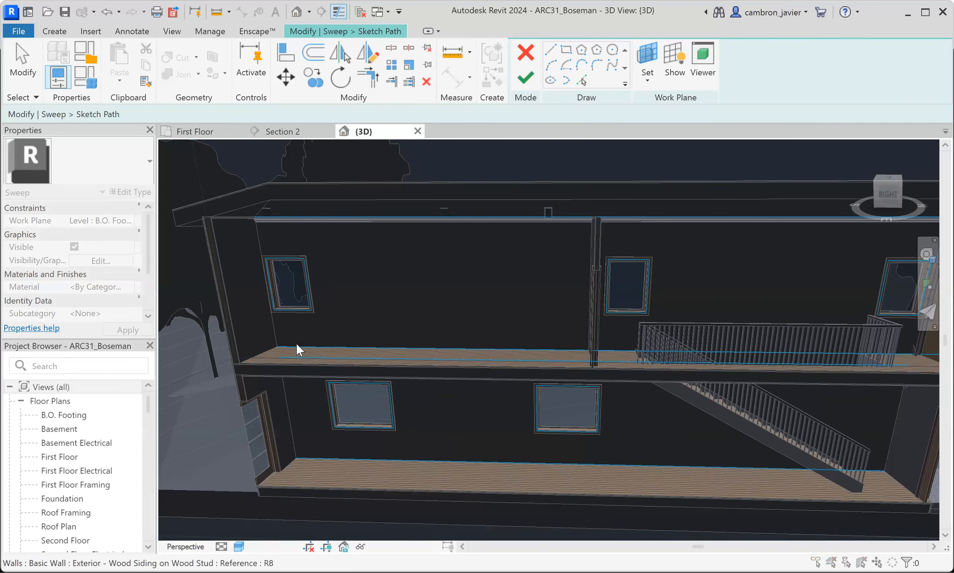
click(299, 349)
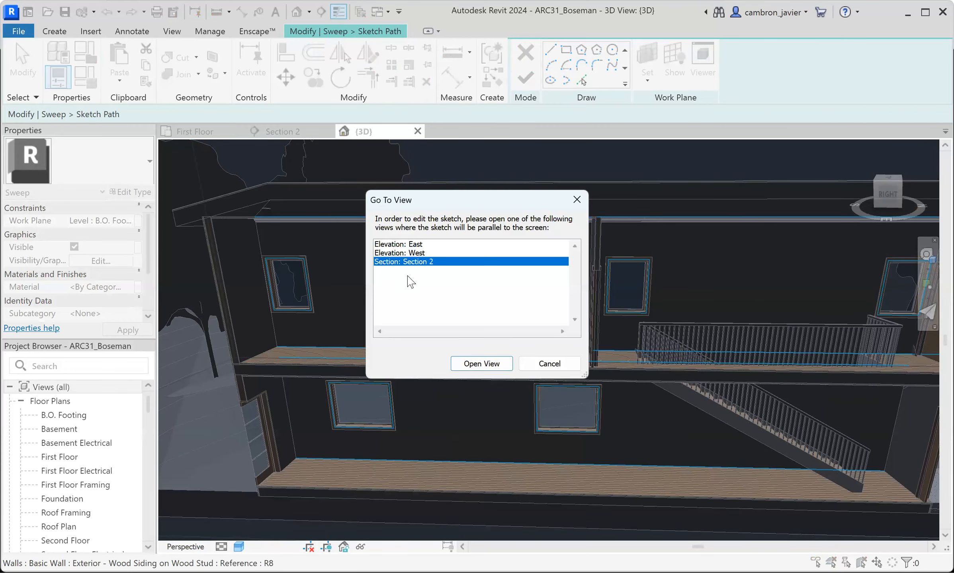
click(482, 364)
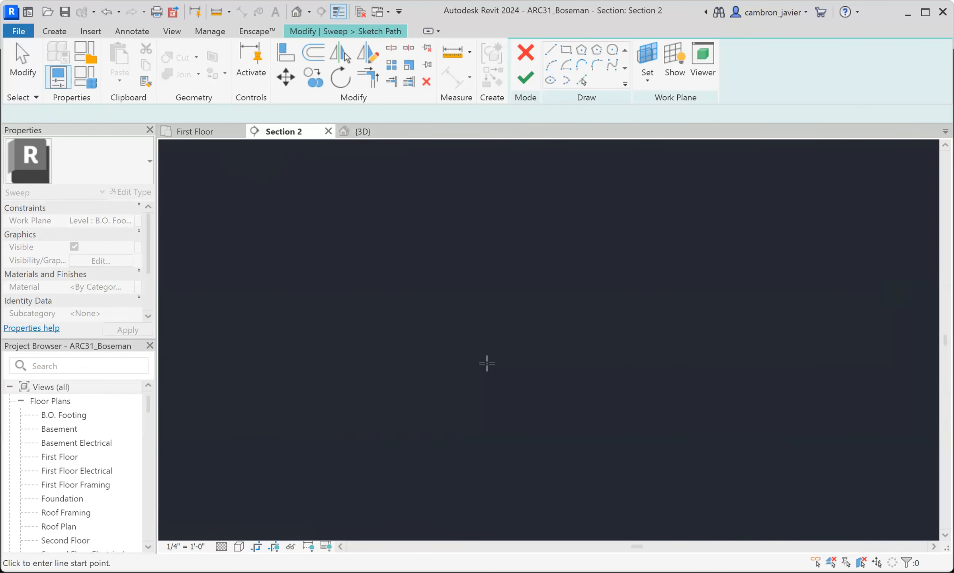
click(672, 65)
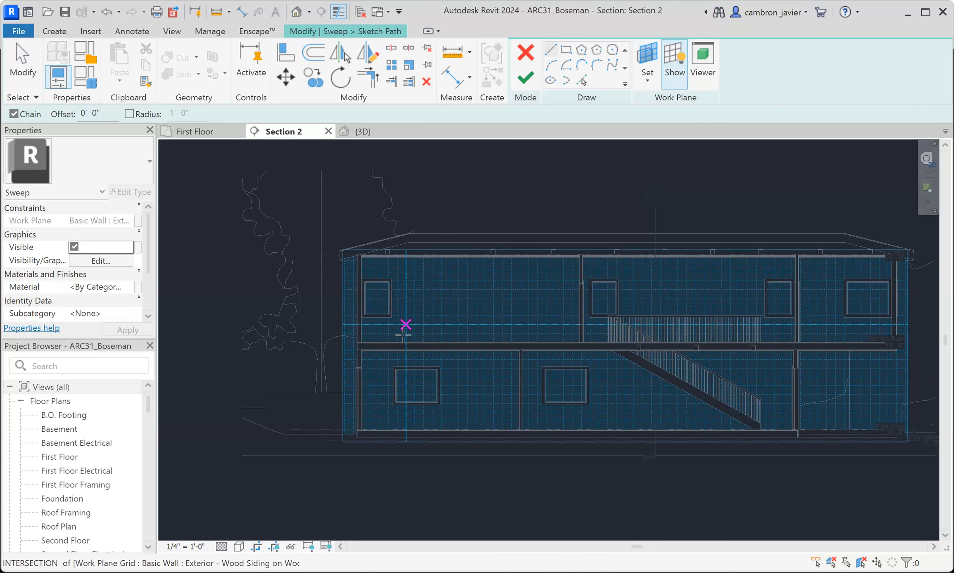
- Draw a straight sweep path along the Second Floor line from the exterior end wall to the first upper-story partition, and finish the path
scroll(398, 330, up, 5)
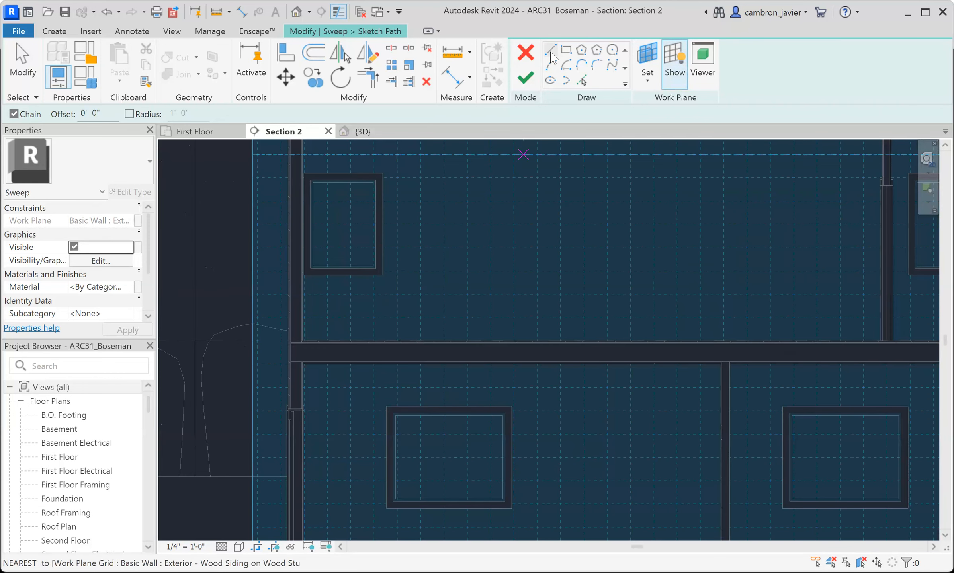
scroll(302, 343, up, 5)
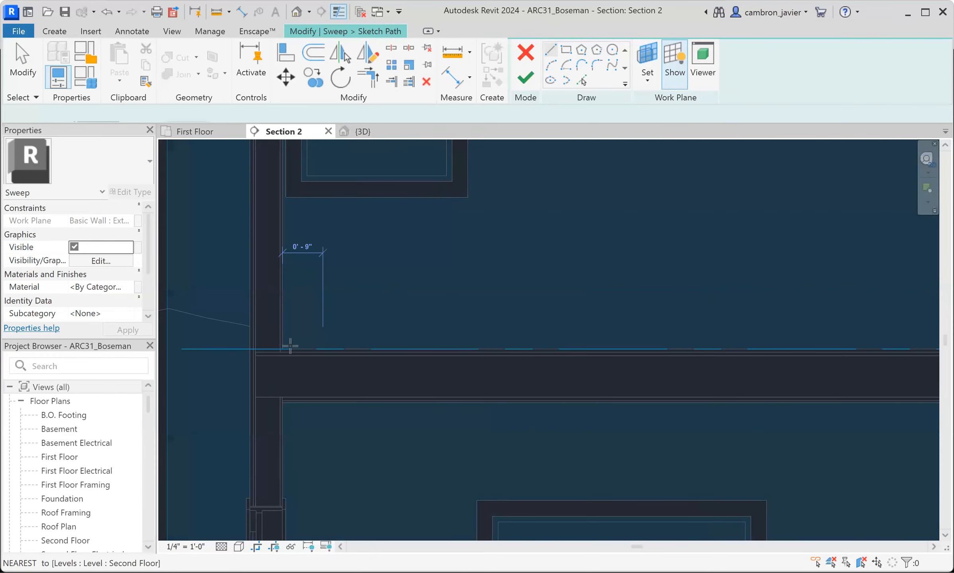
scroll(277, 349, up, 3)
click(277, 349)
scroll(345, 284, down, 6)
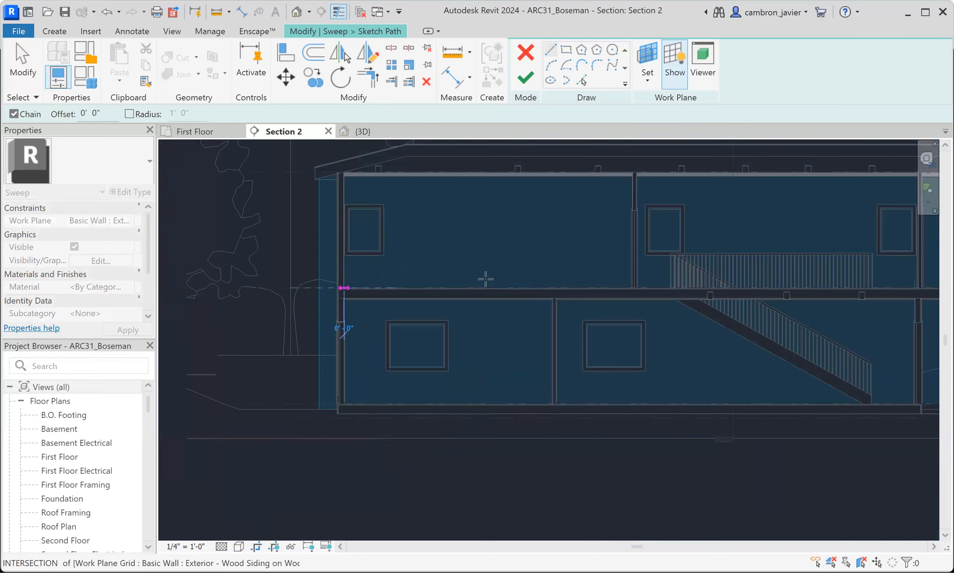
scroll(645, 289, up, 5)
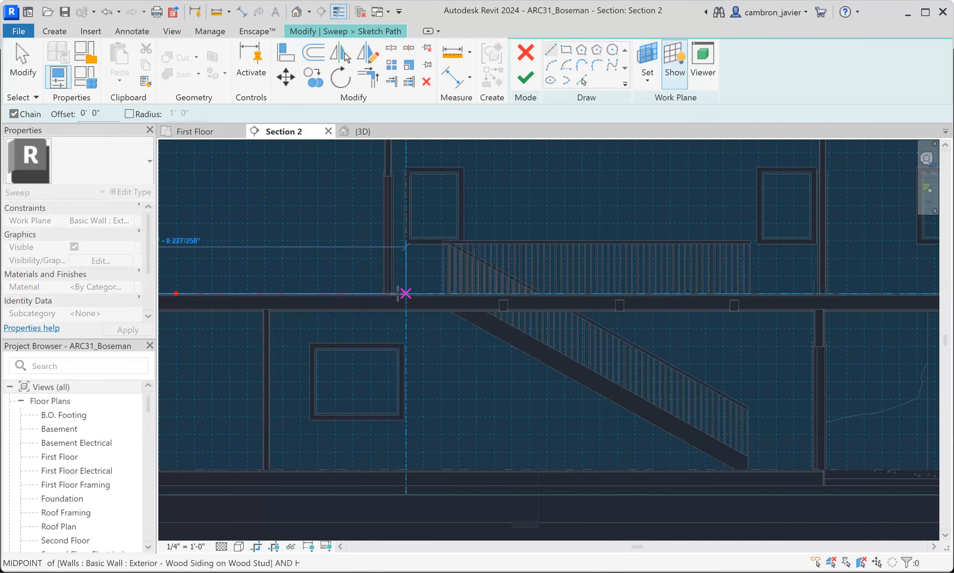
click(343, 296)
scroll(494, 283, down, 3)
click(503, 286)
scroll(503, 285, down, 2)
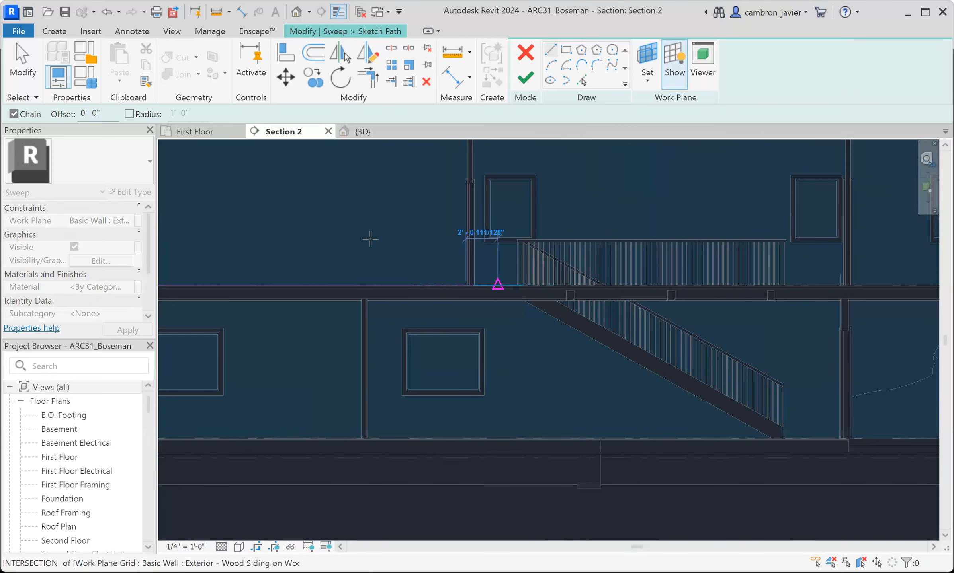
scroll(398, 255, down, 3)
scroll(398, 279, up, 3)
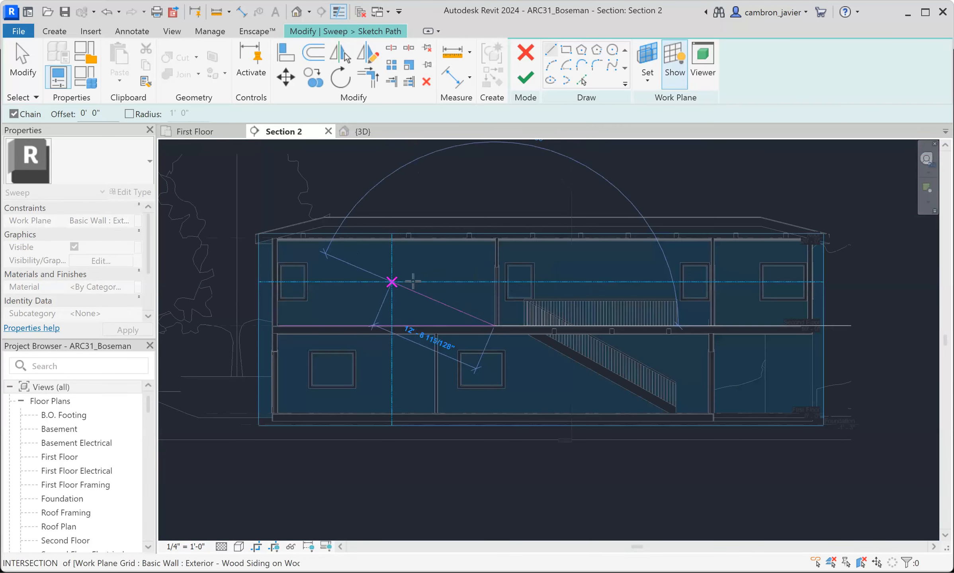
key(Escape)
key(Escape)
click(525, 77)
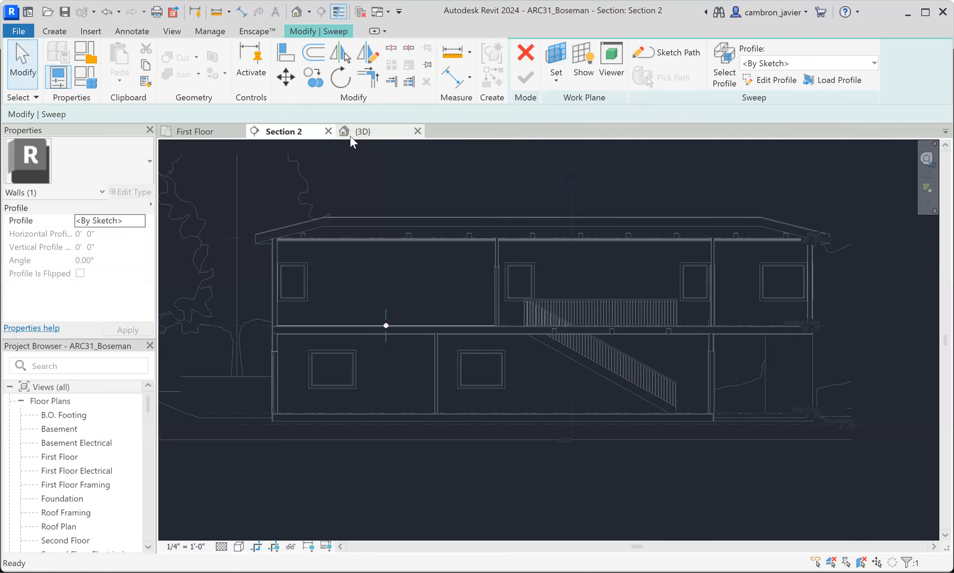
- Assign the WallSweep1 profile to the sweep and check its orientation on the path in 3D
click(363, 132)
scroll(418, 350, up, 5)
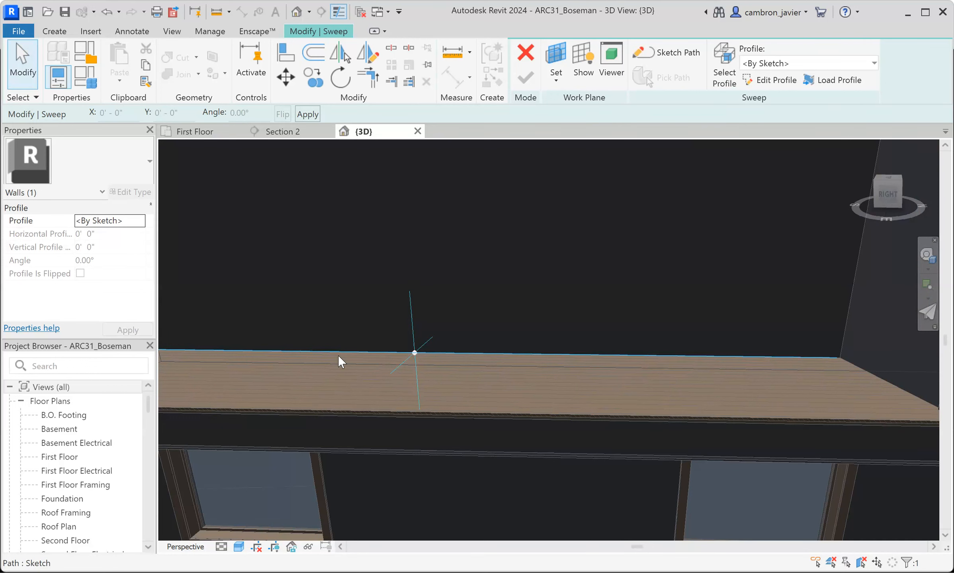
click(764, 64)
scroll(783, 142, down, 3)
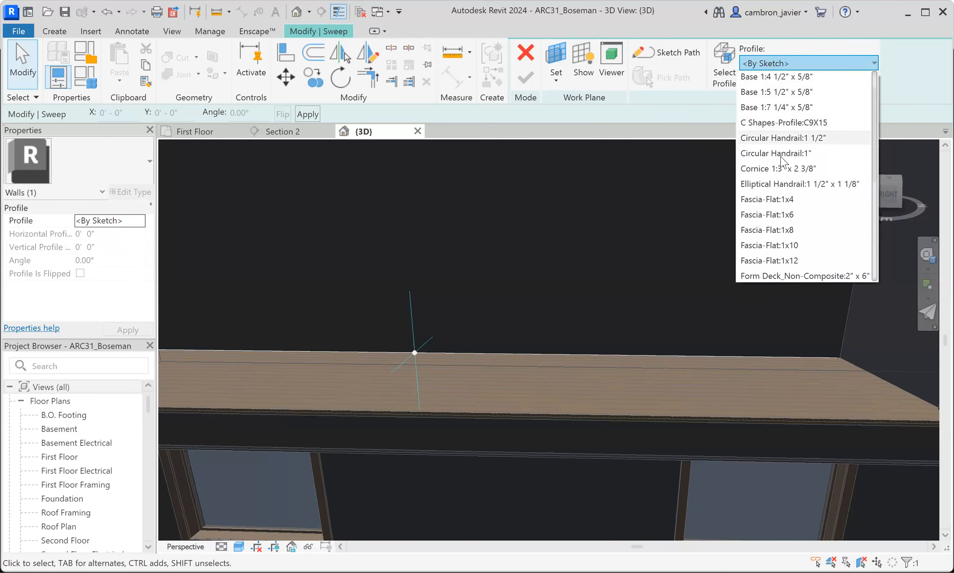
scroll(783, 211, down, 3)
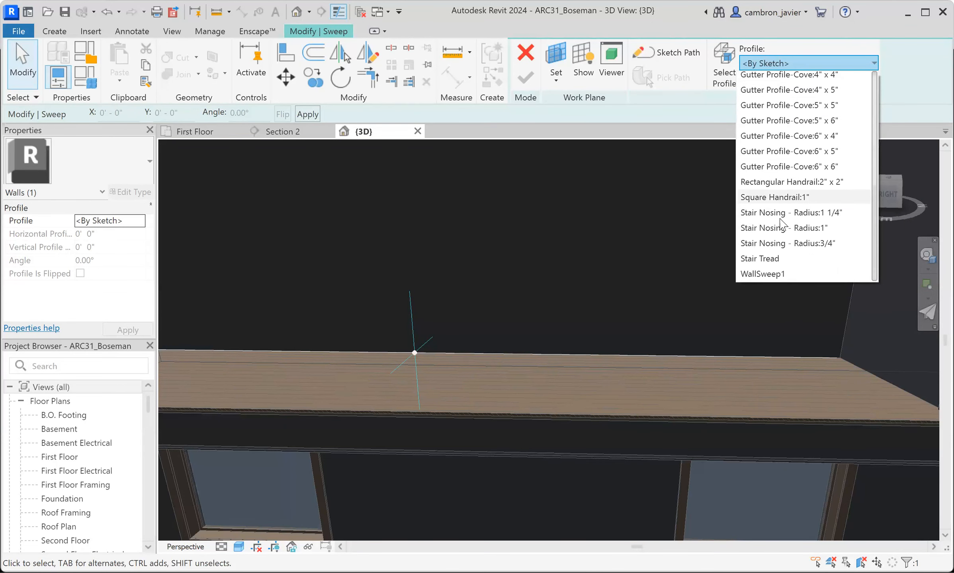
click(777, 271)
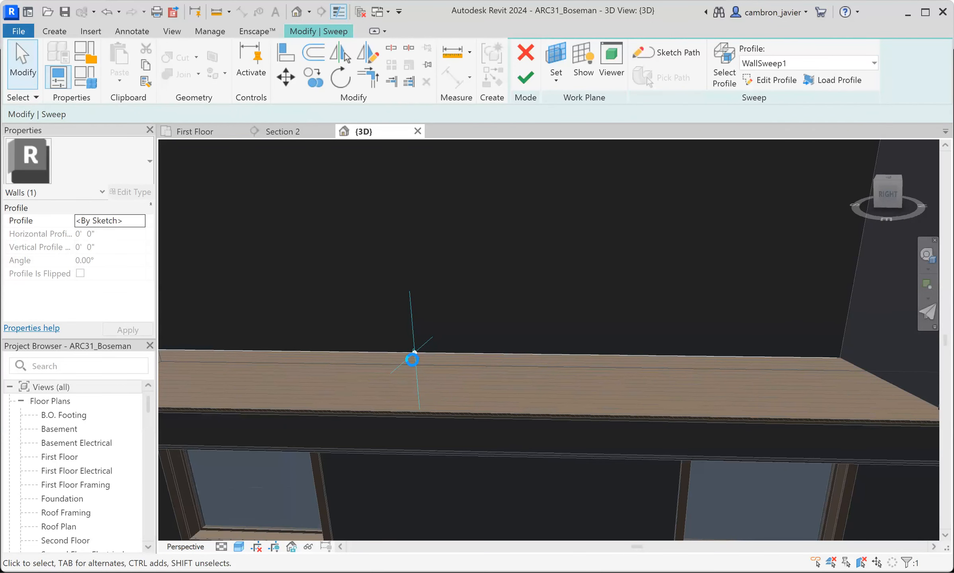
scroll(426, 347, up, 5)
scroll(400, 360, up, 4)
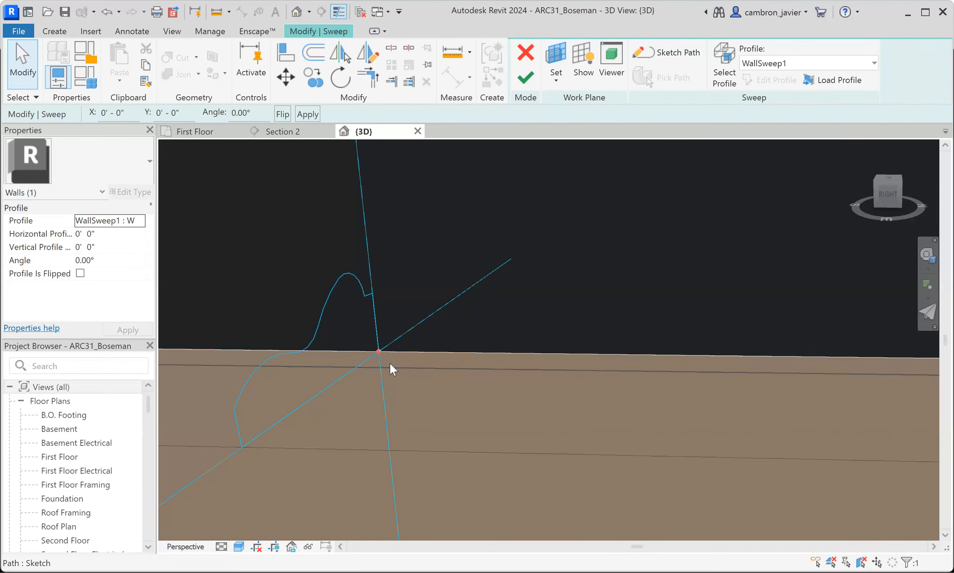
- Try rotating the WallSweep1 profile on its path to 90° and 180°
scroll(378, 342, down, 5)
shift+middle_drag(396, 330, 349, 335)
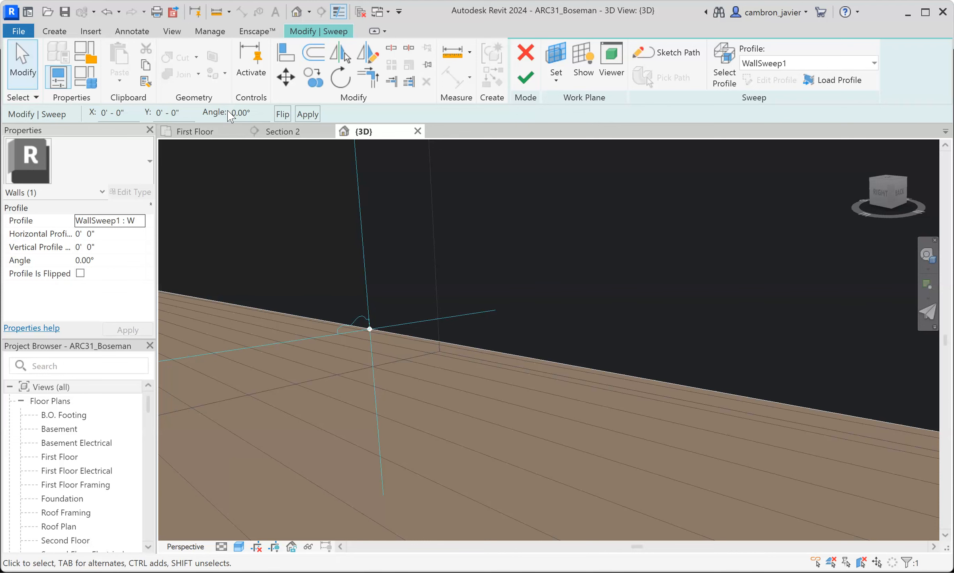
drag(259, 114, 231, 113)
text(90)
key(Return)
drag(259, 113, 227, 116)
text(180)
click(278, 181)
- Set the WallSweep1 profile's angle to 270° and flip the profile on its path
drag(265, 112, 211, 111)
text(270)
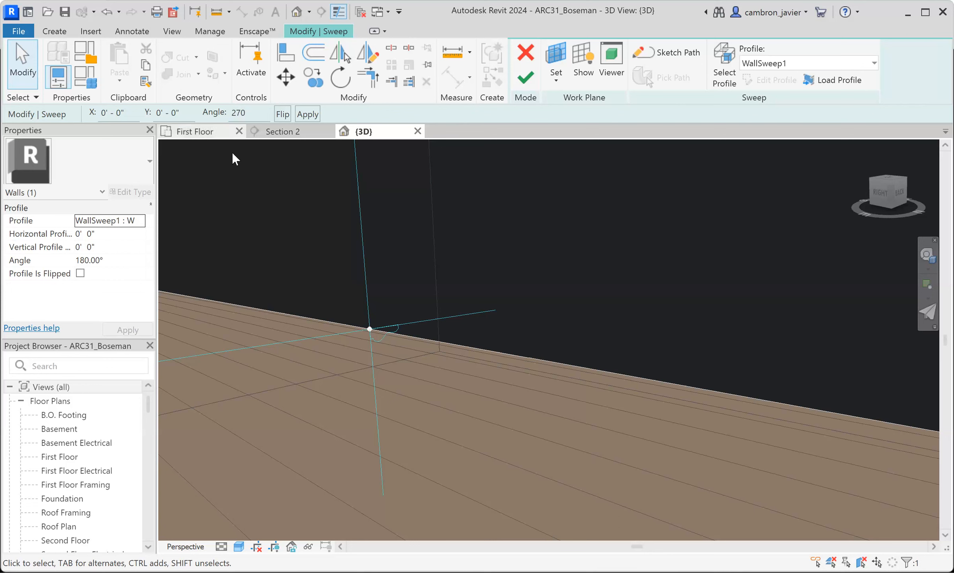
key(Return)
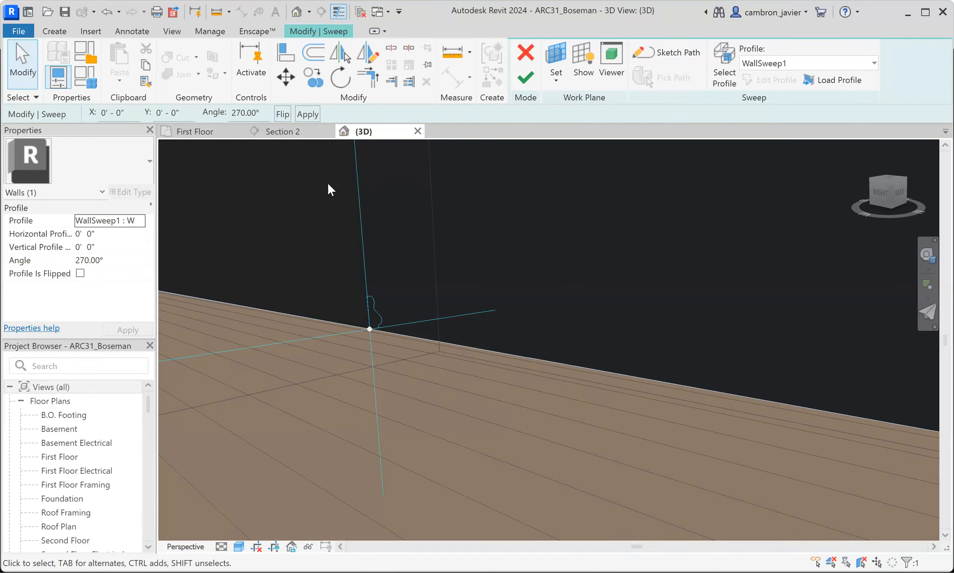
click(282, 116)
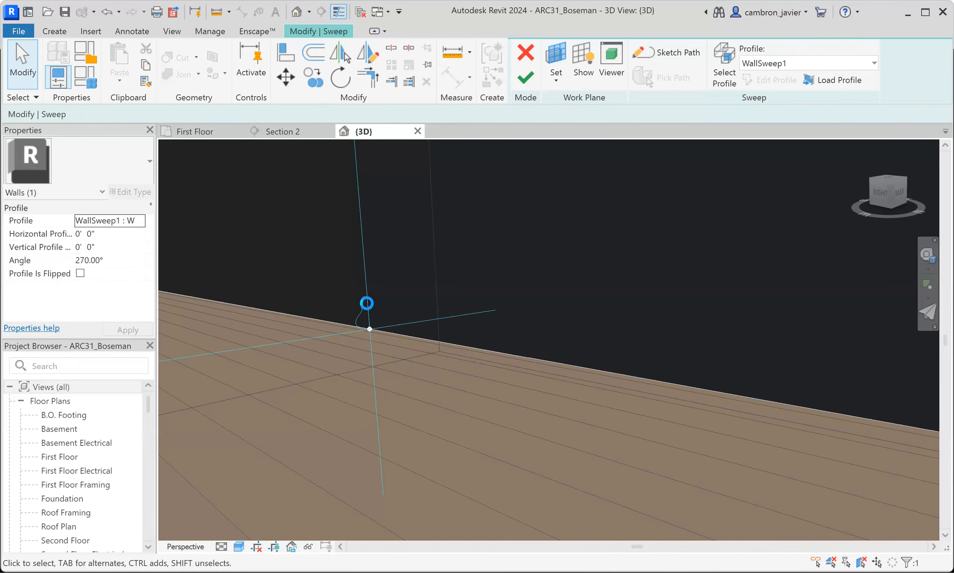
scroll(379, 320, up, 1)
scroll(380, 315, down, 5)
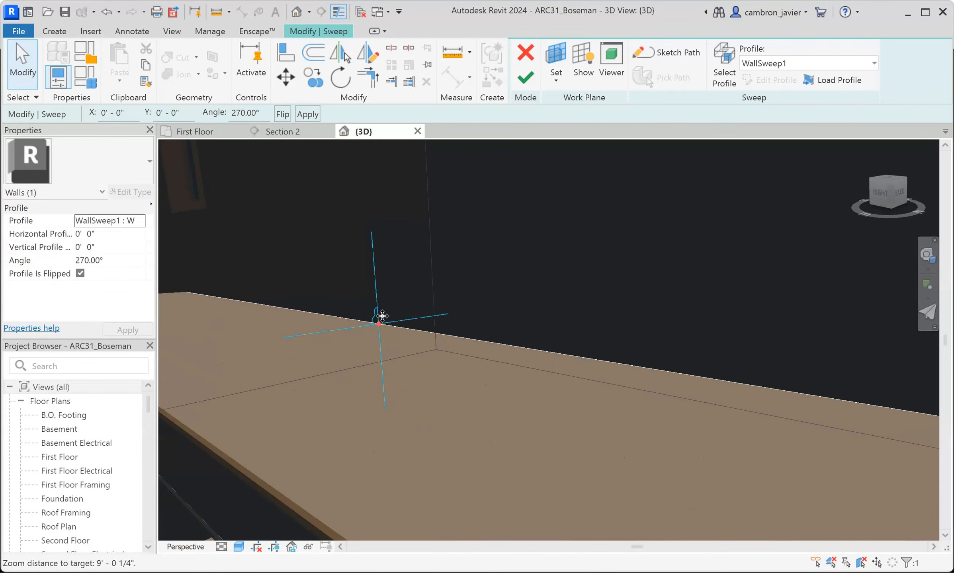
- Finish the sweep and inspect the base trim along the upper-story wall in 3D
click(525, 80)
scroll(394, 385, down, 1)
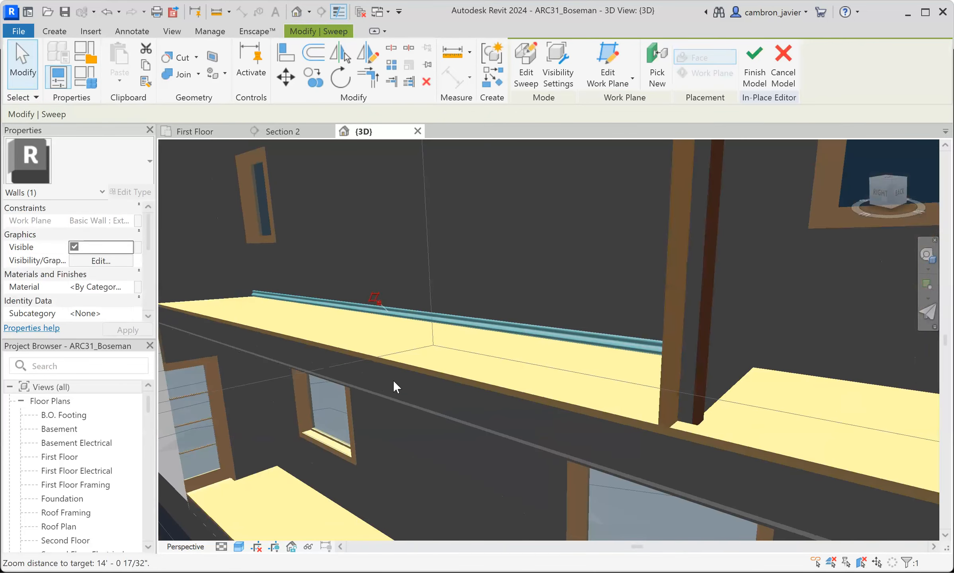
scroll(436, 387, up, 3)
scroll(370, 354, down, 2)
scroll(379, 356, up, 2)
shift+middle_drag(476, 365, 561, 371)
click(845, 499)
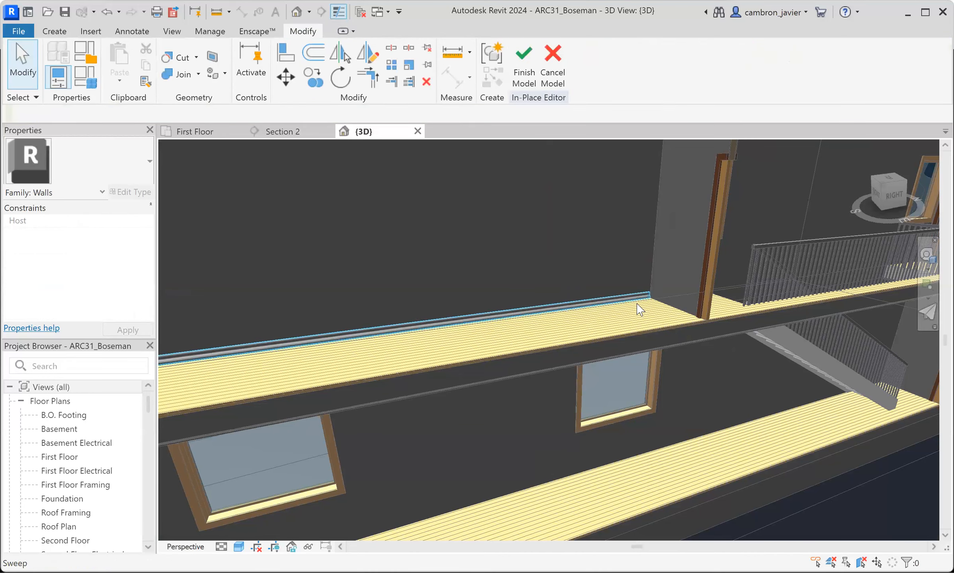
scroll(632, 307, down, 1)
scroll(505, 313, down, 2)
scroll(505, 313, up, 3)
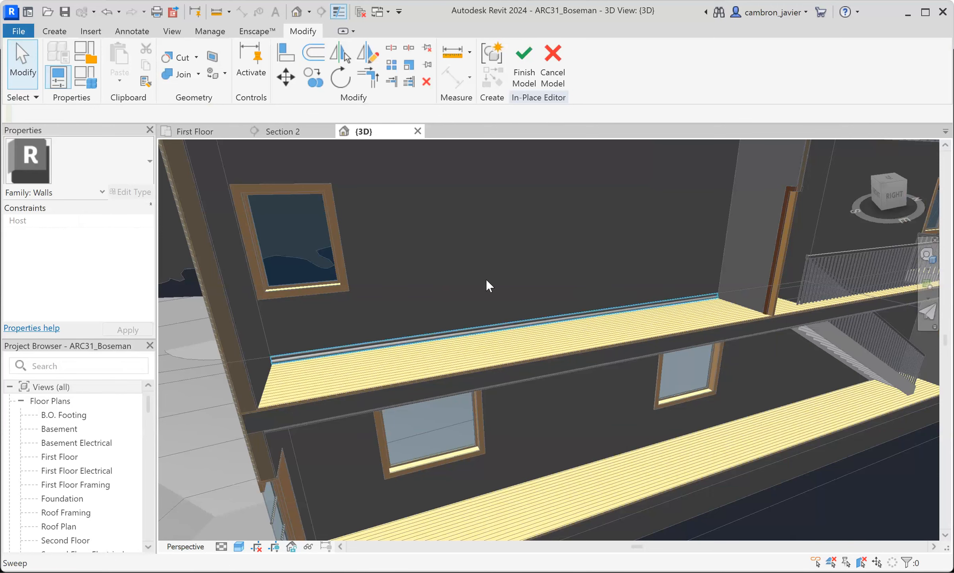
- Display Section 2, finish the in-place wall model, and check that the trim selects as one element
click(283, 131)
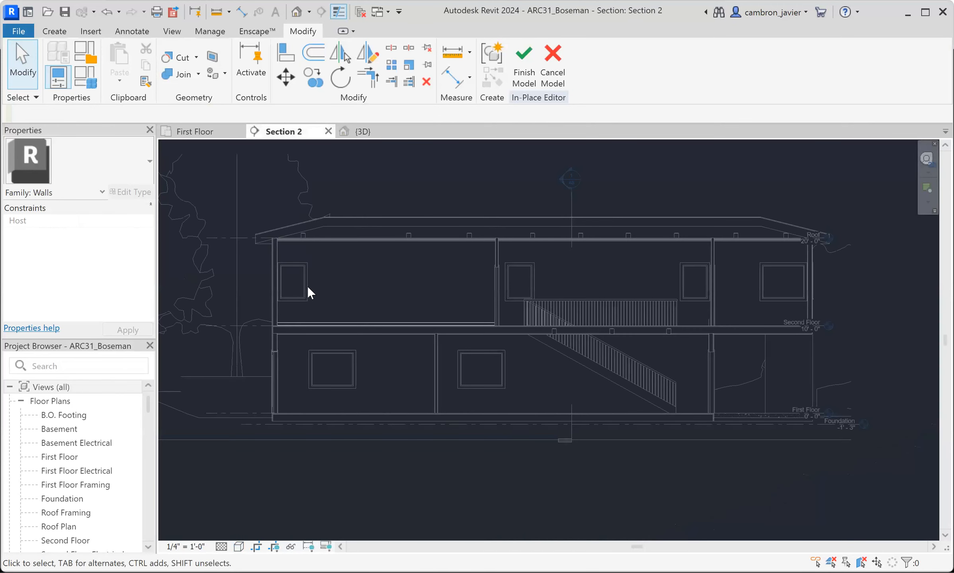
scroll(392, 242, up, 5)
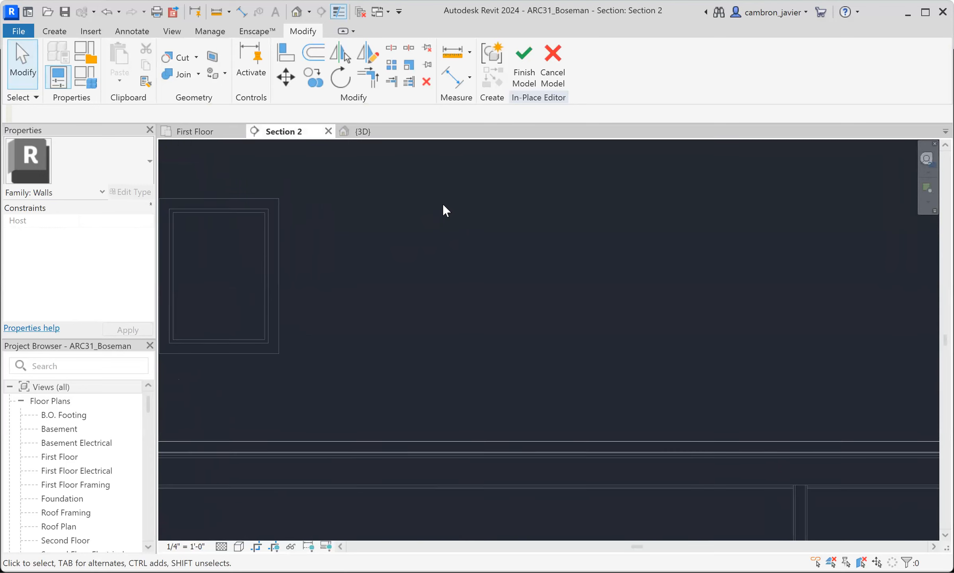
middle_drag(412, 211, 494, 187)
click(527, 66)
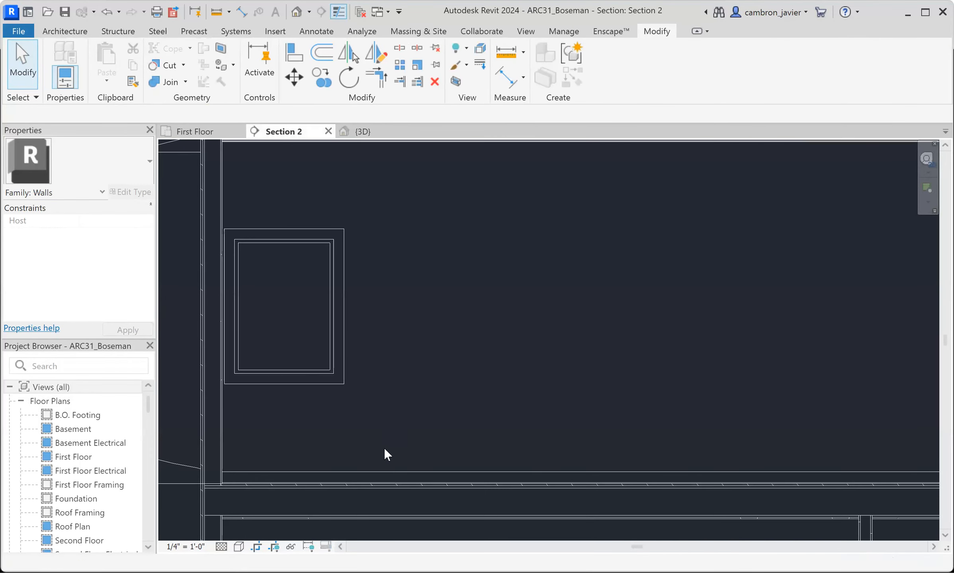
click(406, 474)
click(473, 375)
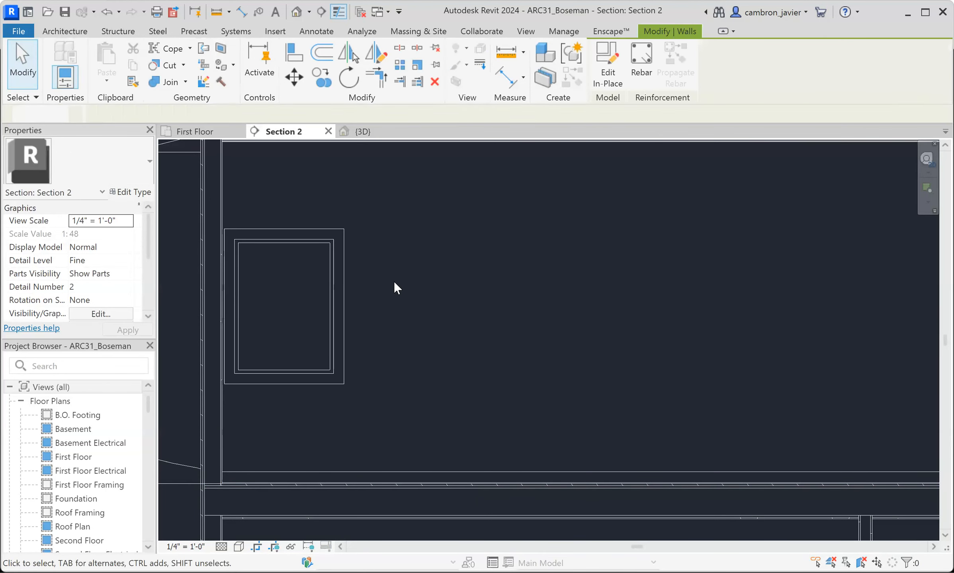
- Create a new in-place model in the Walls category and name it Wall Paneling
click(65, 31)
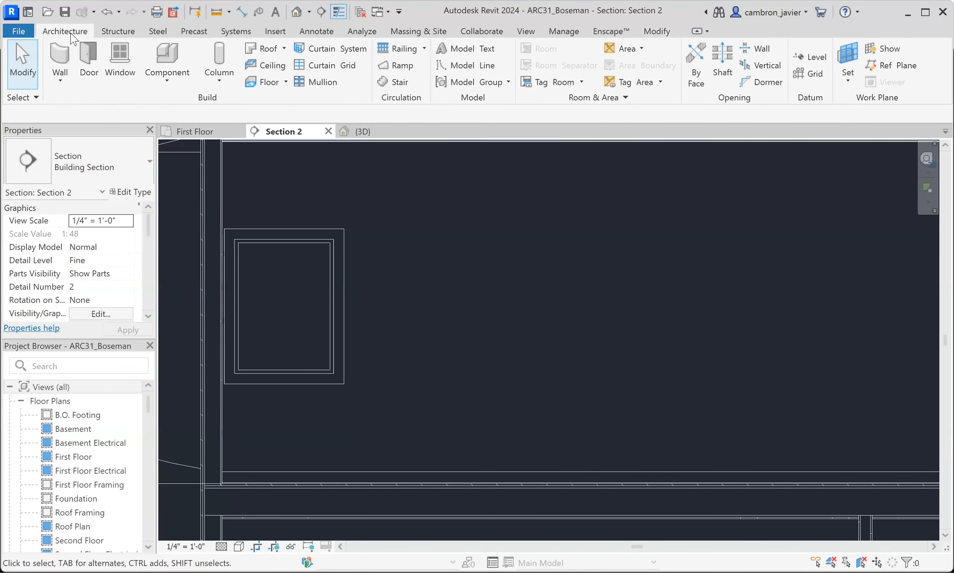
click(167, 82)
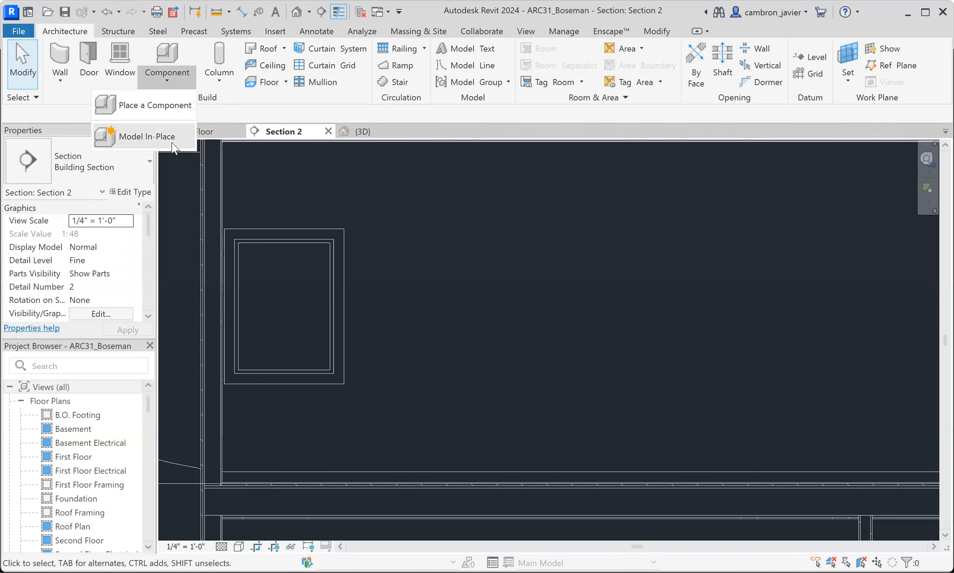
click(147, 137)
scroll(422, 271, down, 7)
scroll(404, 286, down, 9)
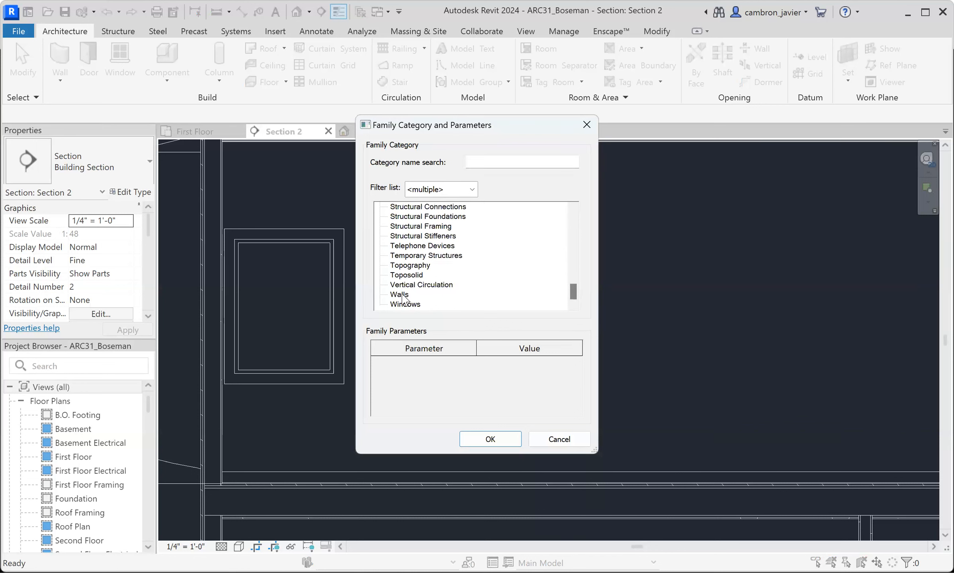
click(405, 295)
click(489, 438)
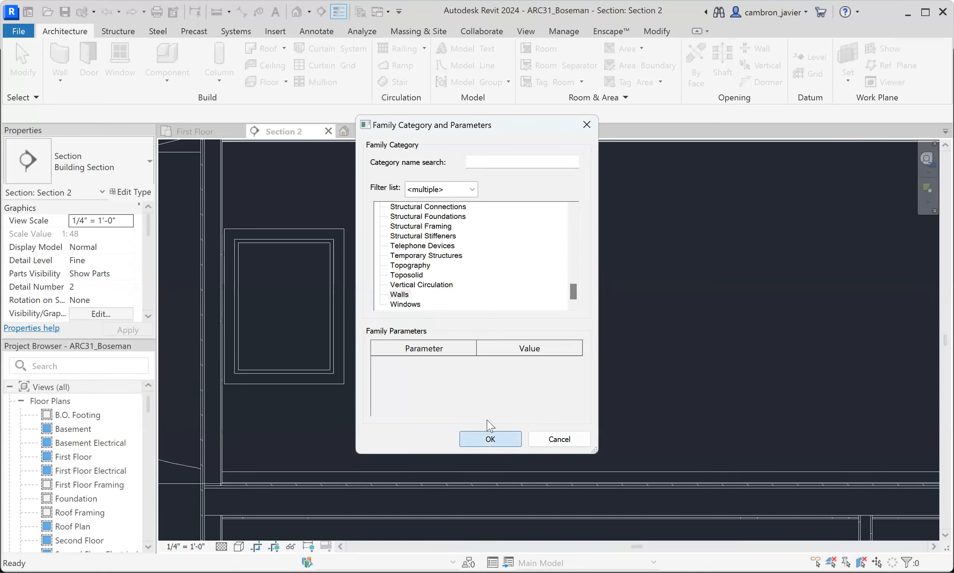
text(Wall Panelin)
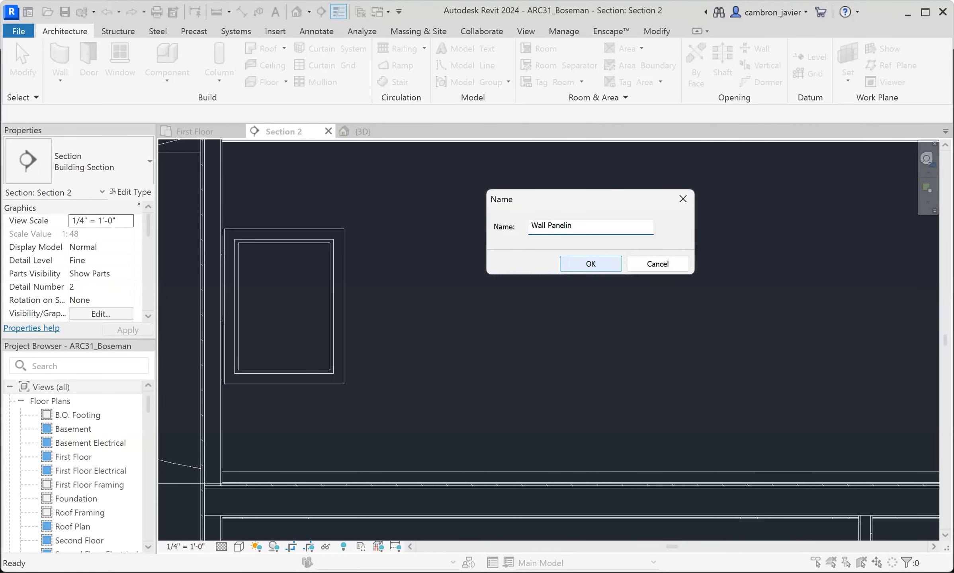
click(610, 269)
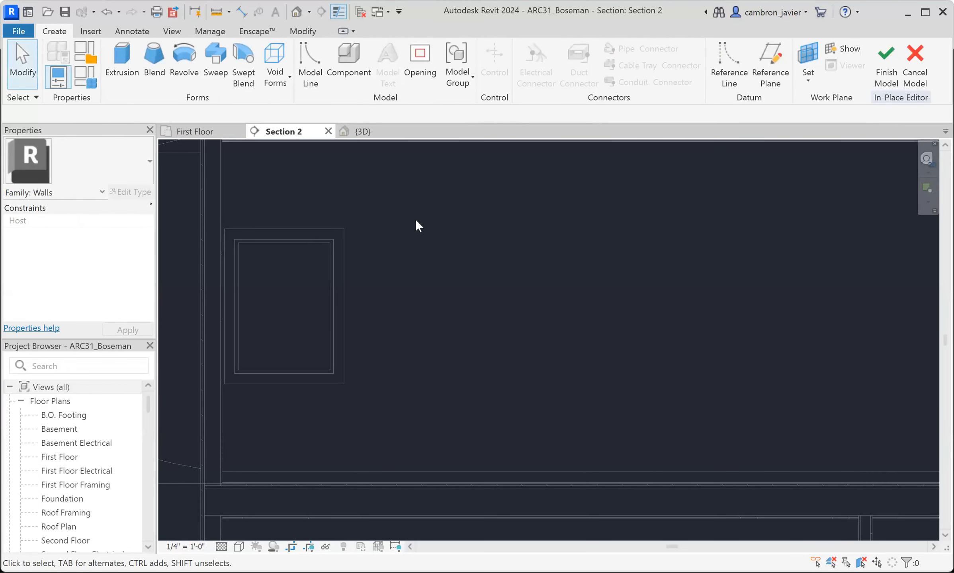
- Start a Sweep with a sketched path and pick the Exterior - Wood Siding wall in 3D as its work plane
click(215, 55)
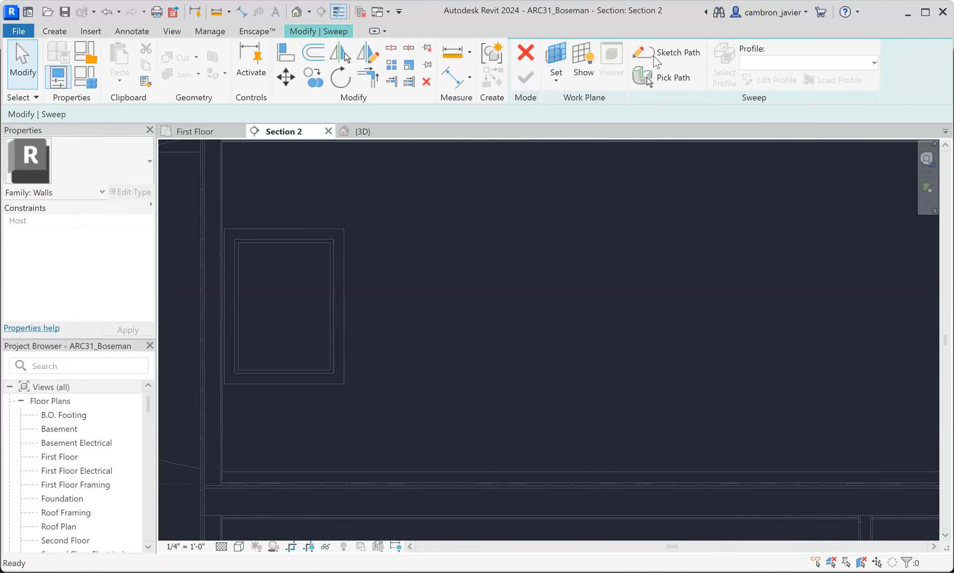
click(655, 61)
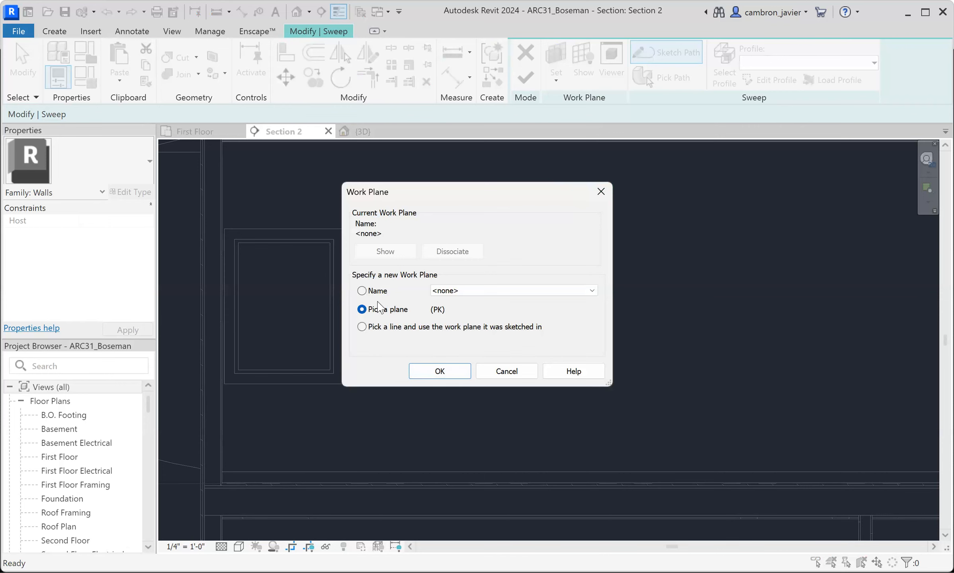
click(438, 372)
click(363, 131)
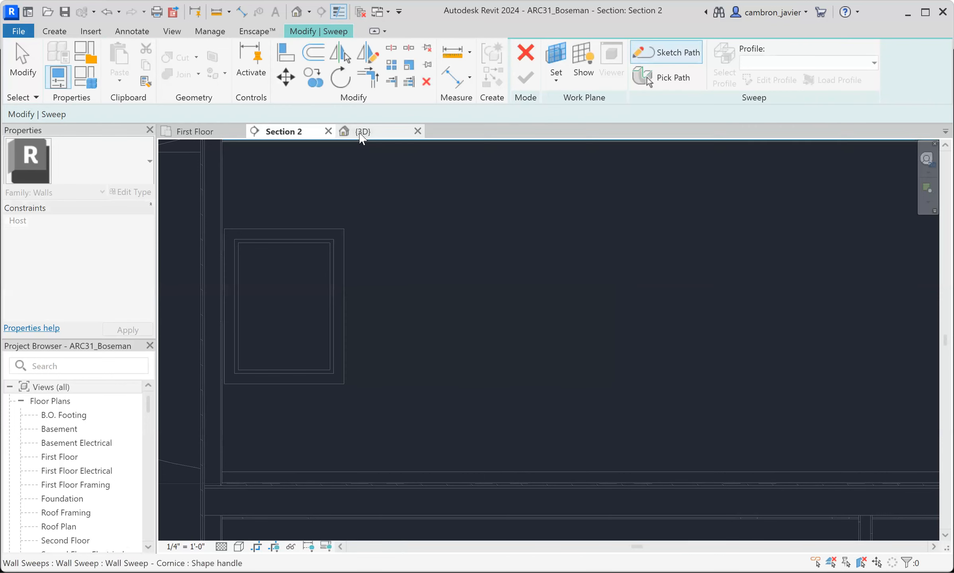
scroll(232, 166, up, 5)
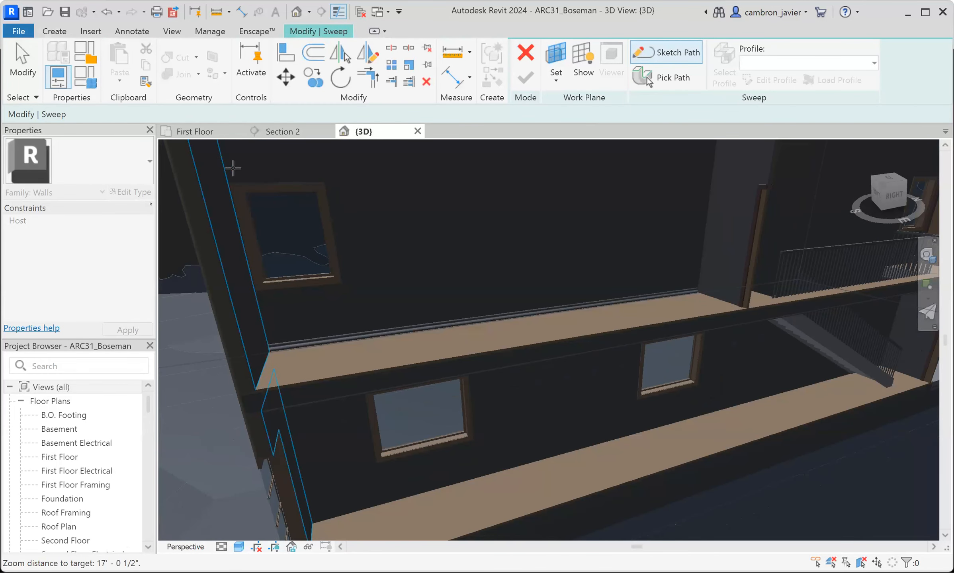
shift+middle_drag(379, 319, 430, 377)
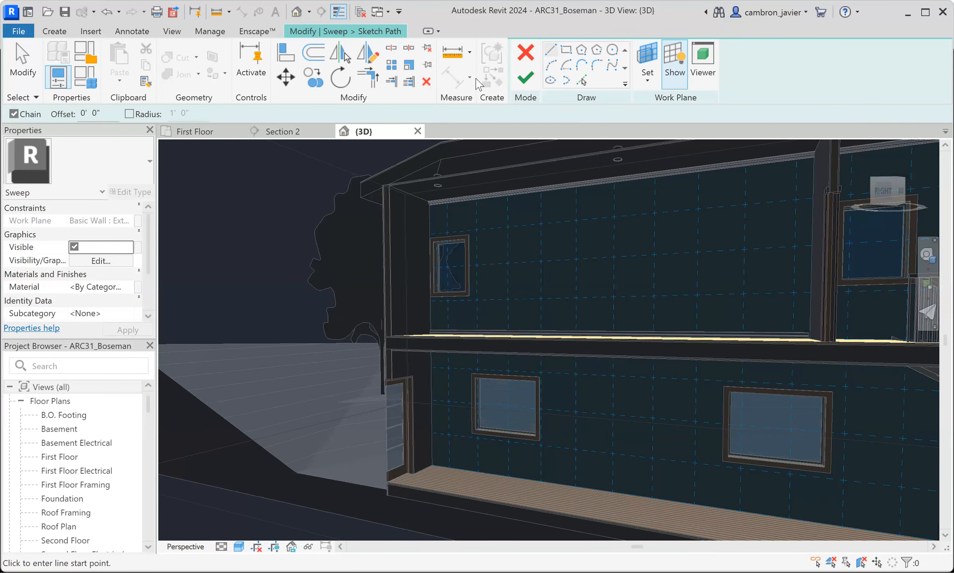
- Sketch a rectangular sweep path about 2'-6" wide and 4'-6" high beside the upper-story end window in Section 2
click(283, 131)
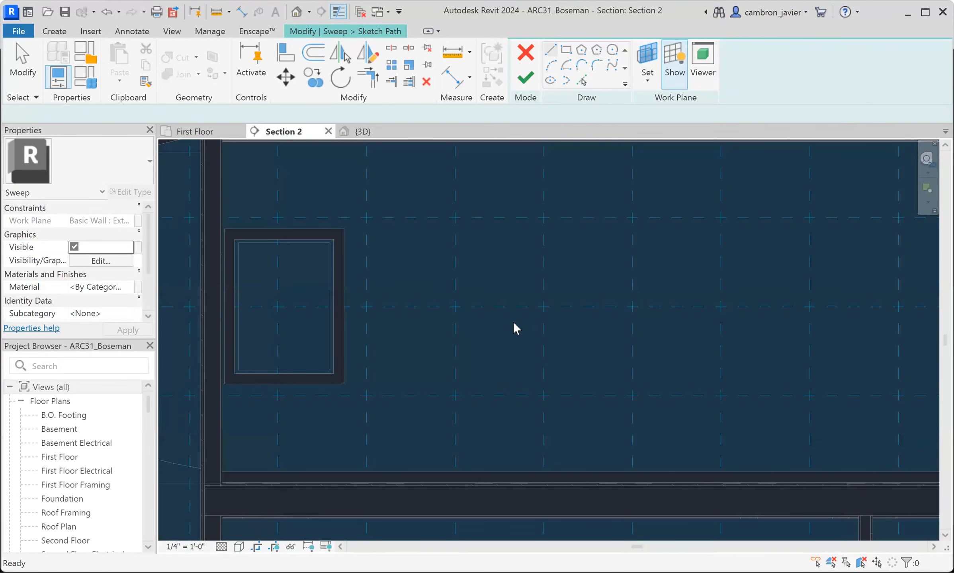
scroll(514, 323, down, 1)
click(564, 46)
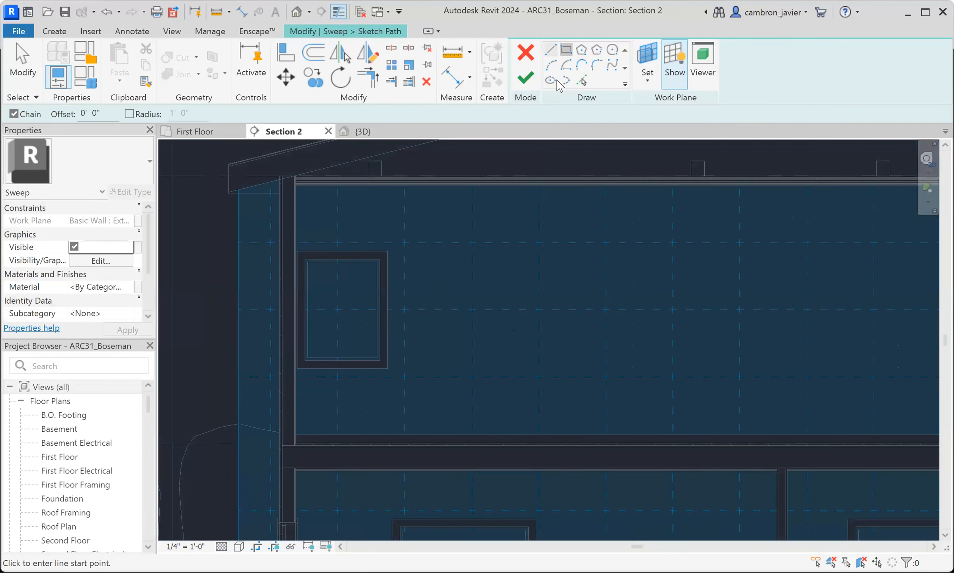
click(425, 252)
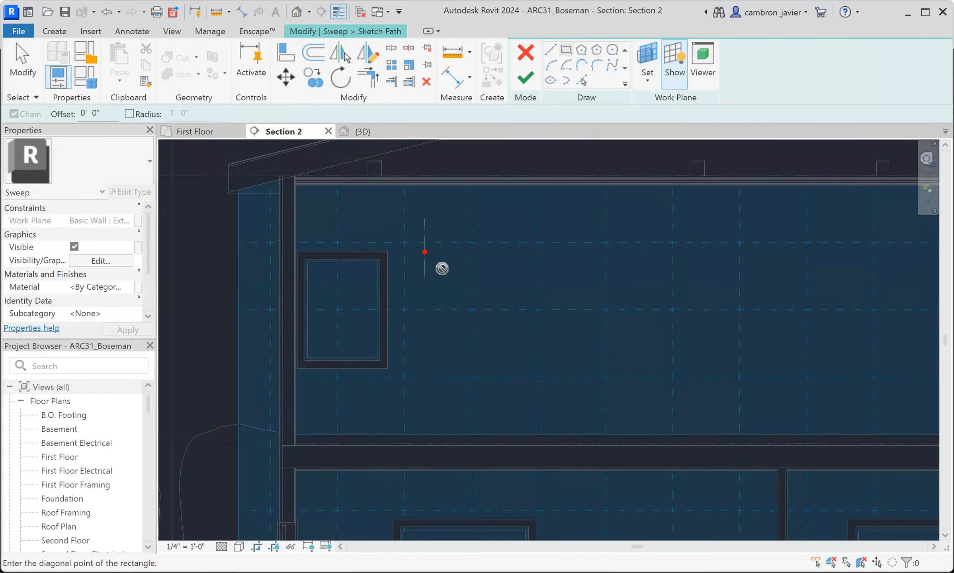
click(492, 373)
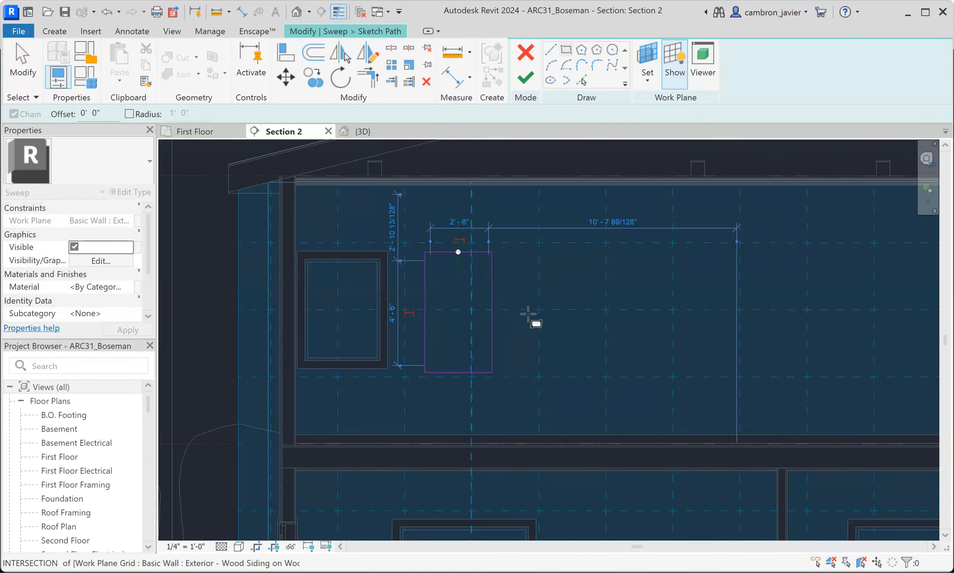
scroll(528, 314, down, 1)
middle_drag(545, 323, 494, 315)
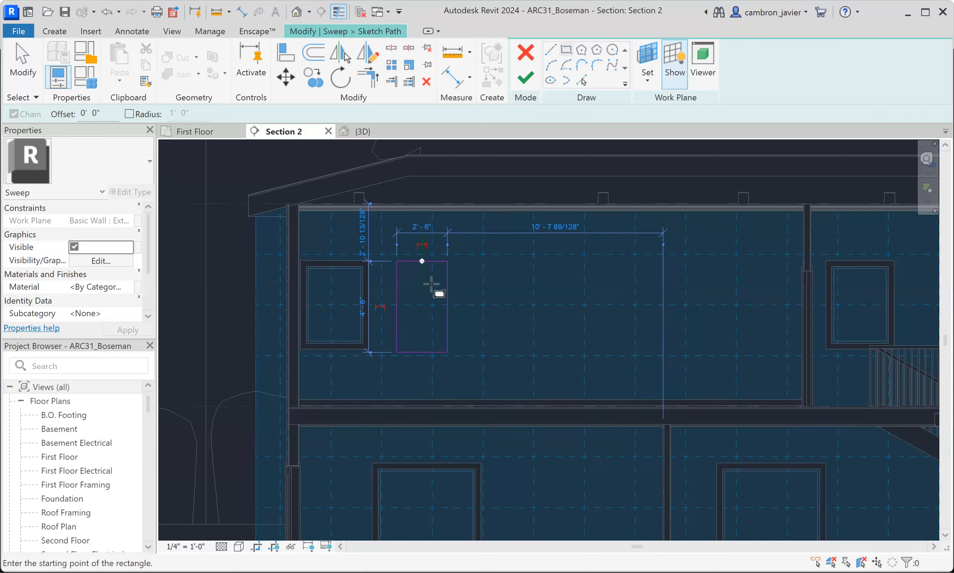
scroll(434, 283, up, 4)
key(Escape)
key(a)
key(l)
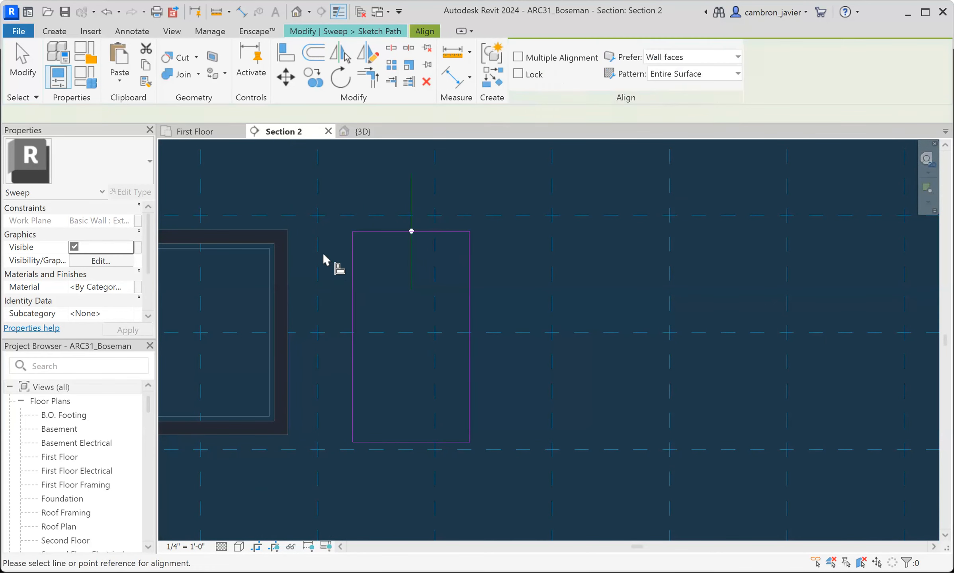
click(275, 235)
key(Escape)
key(Escape)
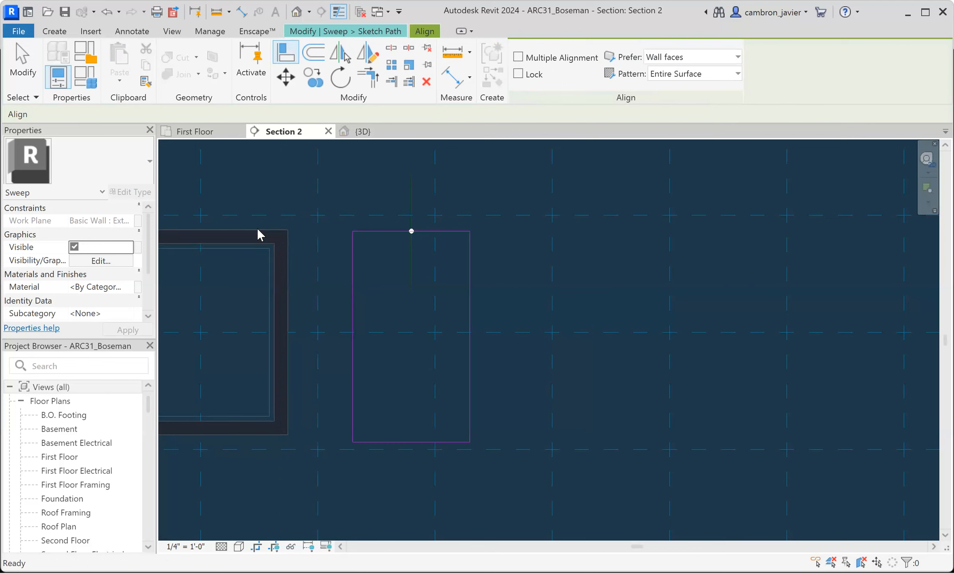
- Align the rectangle's top and bottom edges with the top and bottom of the adjacent window's frame
key(a)
key(l)
click(263, 231)
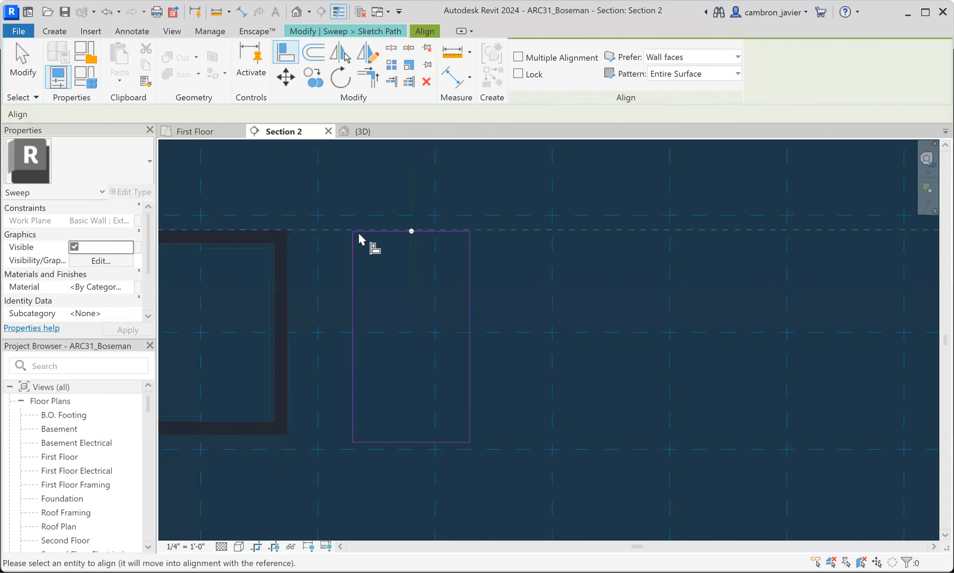
click(371, 232)
click(235, 437)
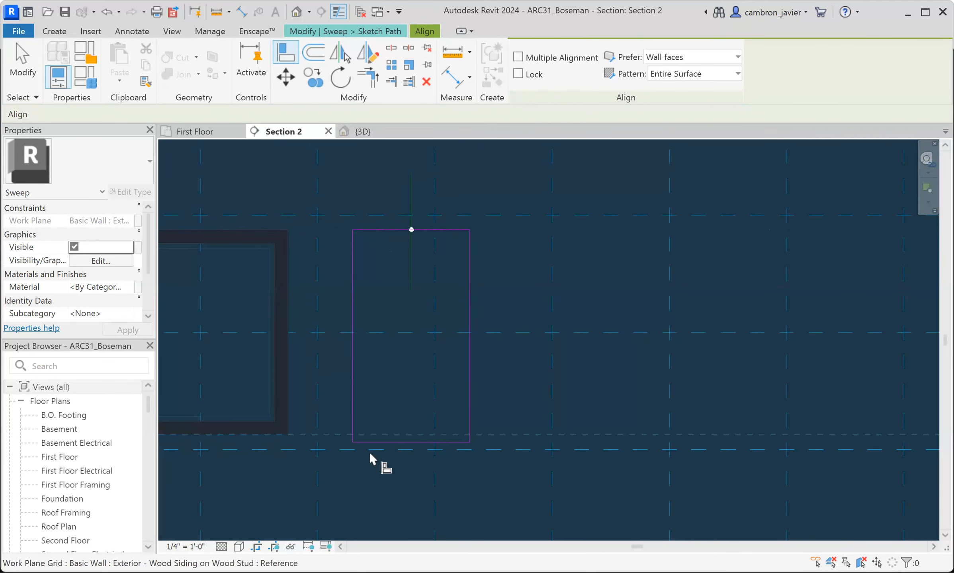
click(380, 443)
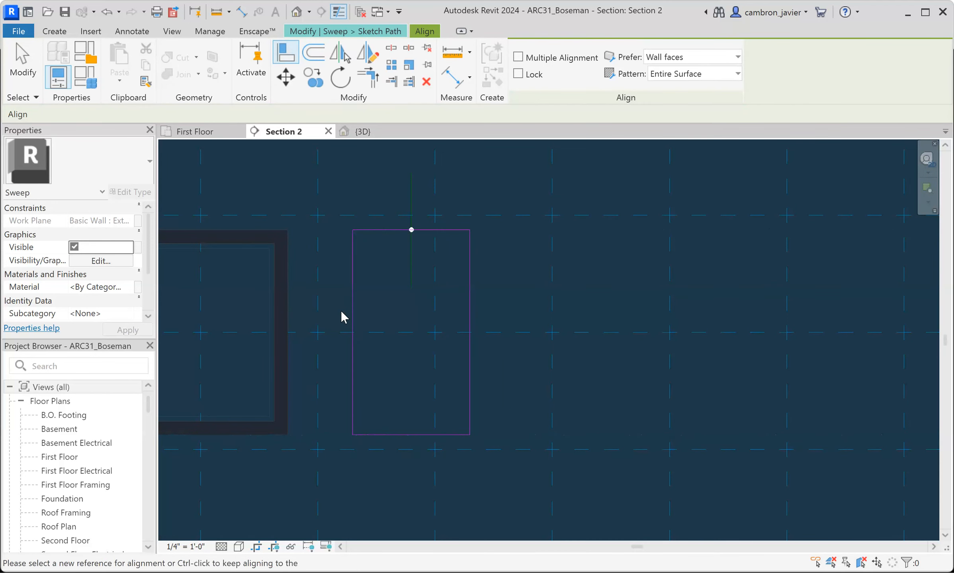
key(Escape)
- Set the gap between the rectangle's window-side edge and the adjacent window frame to 2'-0"
click(354, 277)
mouse_move(469, 205)
mouse_down()
mouse_move(375, 224)
mouse_move(297, 255)
mouse_up()
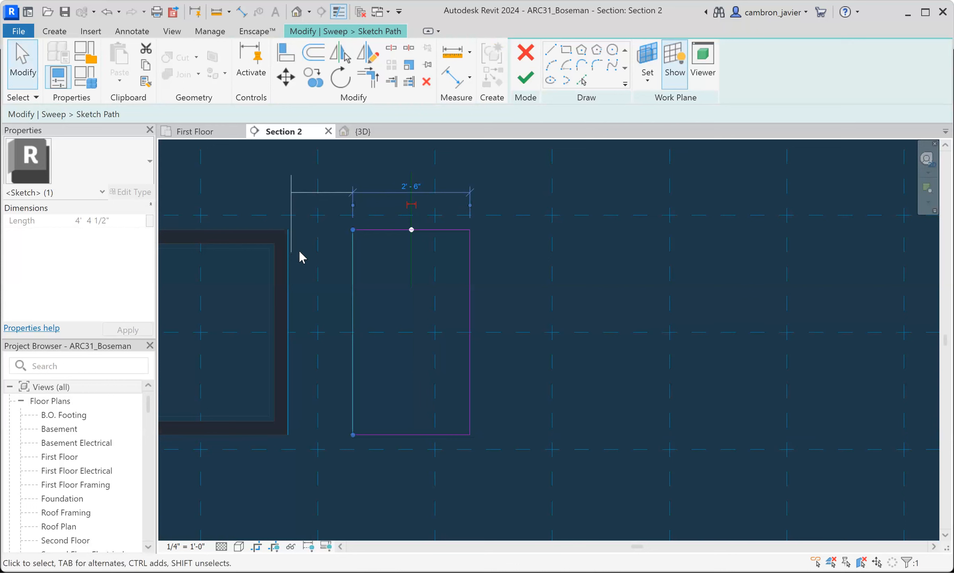
click(336, 186)
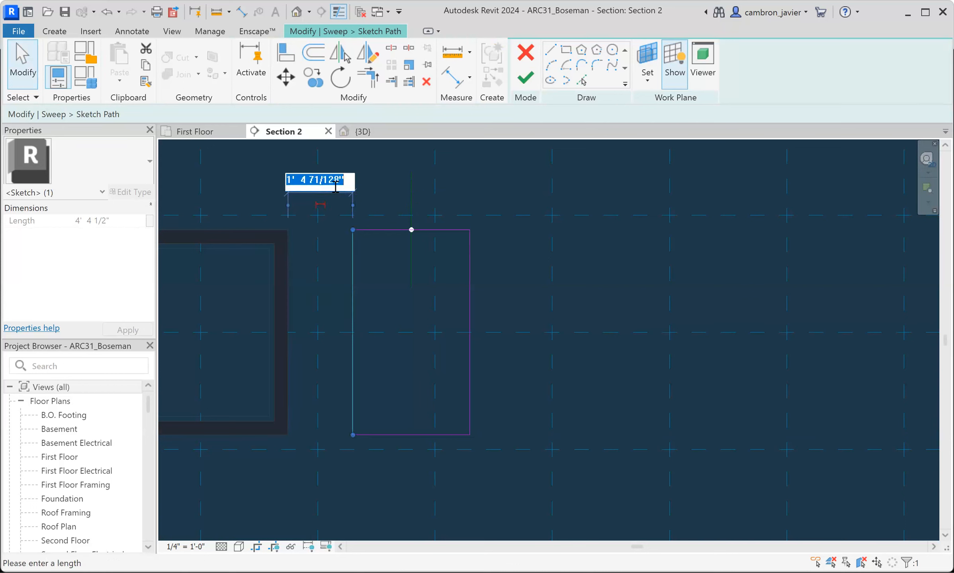
text(2)
key(Return)
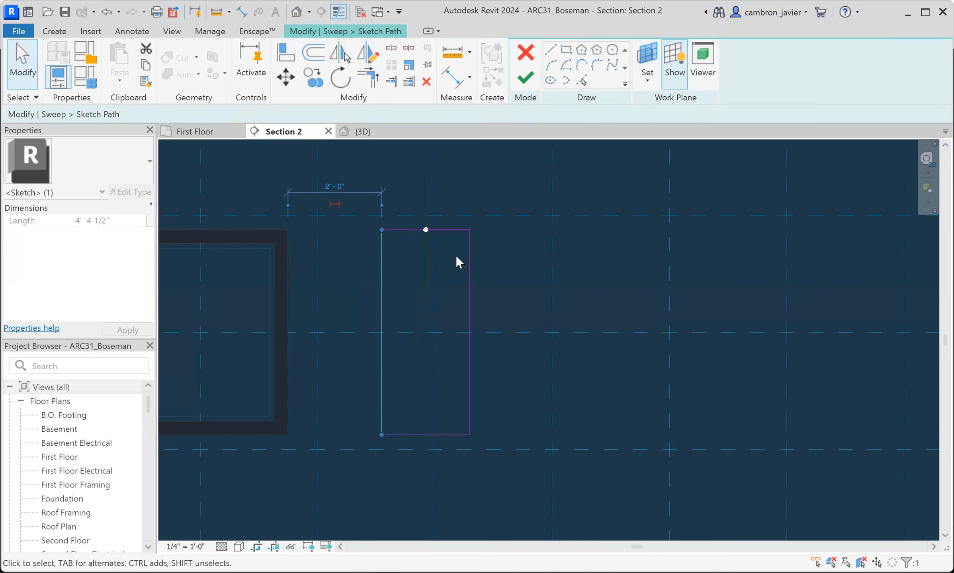
- Set the rectangle's width to 2'-6" by repositioning its far vertical edge
click(470, 261)
click(432, 466)
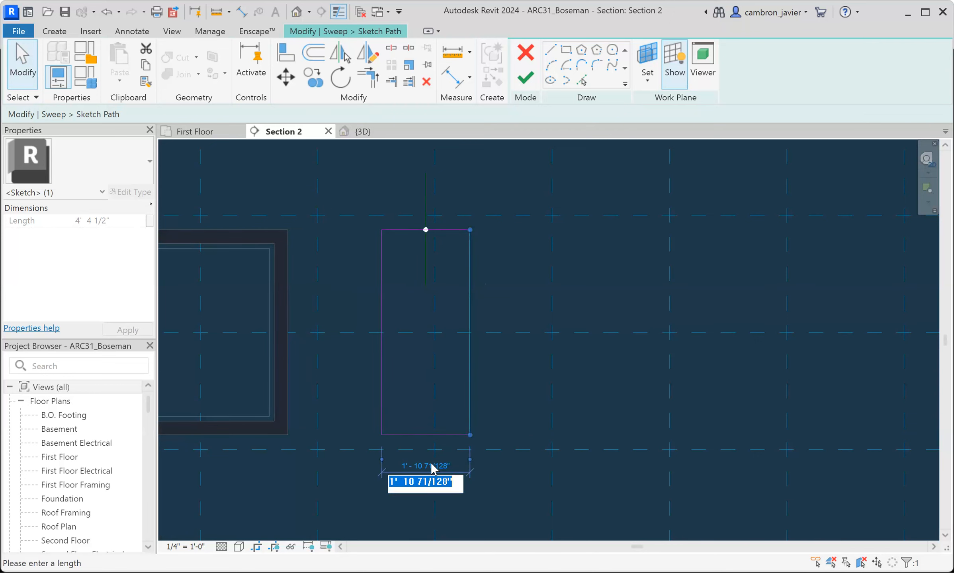
text(2 6)
key(Return)
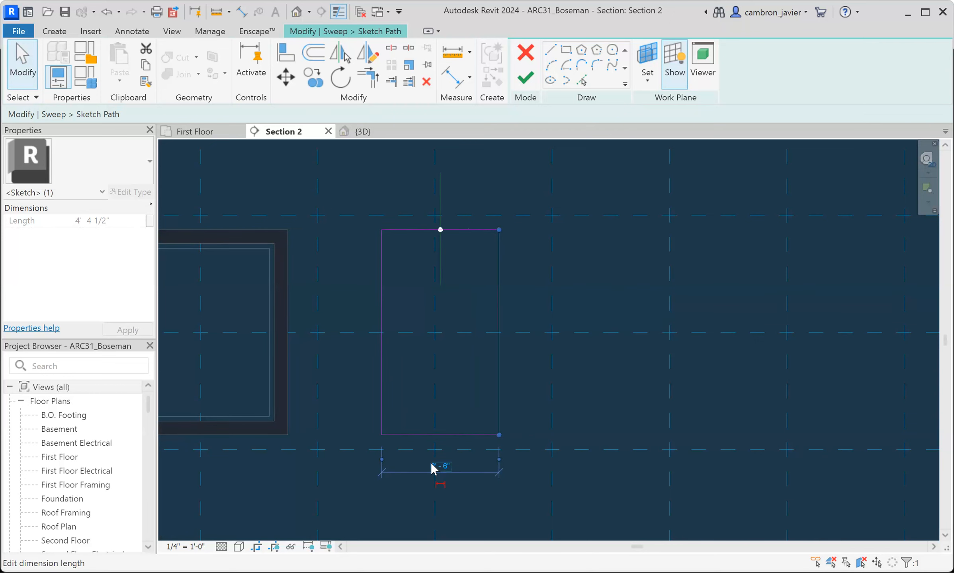
click(364, 354)
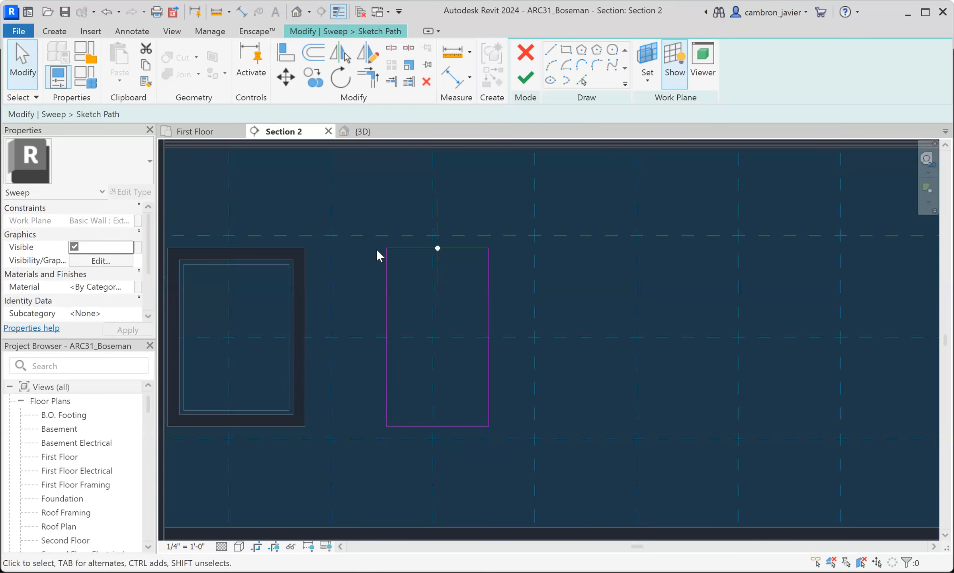
- Sketch a second rectangle directly below the first, matching its 2'-6" width and about 1'-4" high
scroll(377, 254, down, 3)
scroll(412, 389, up, 3)
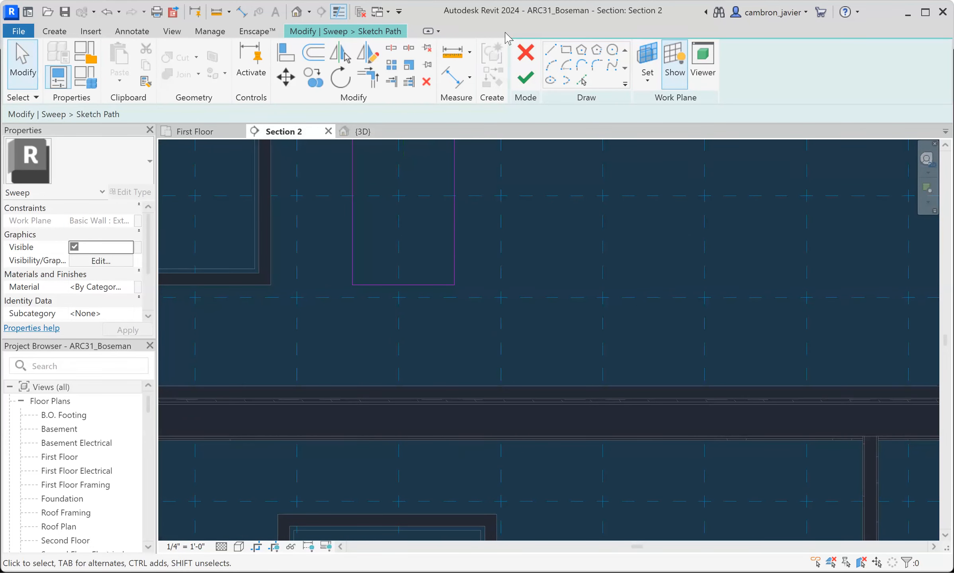
click(567, 51)
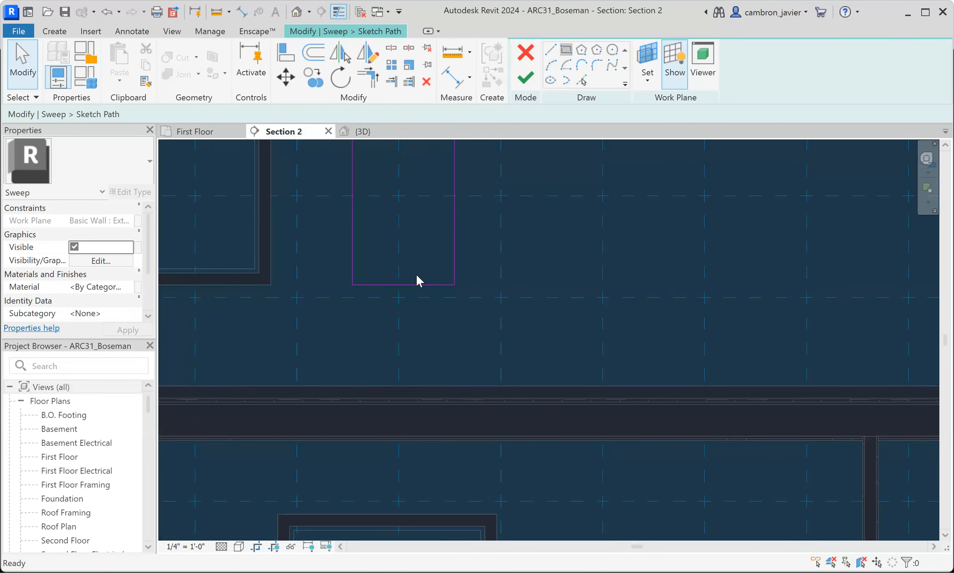
click(352, 316)
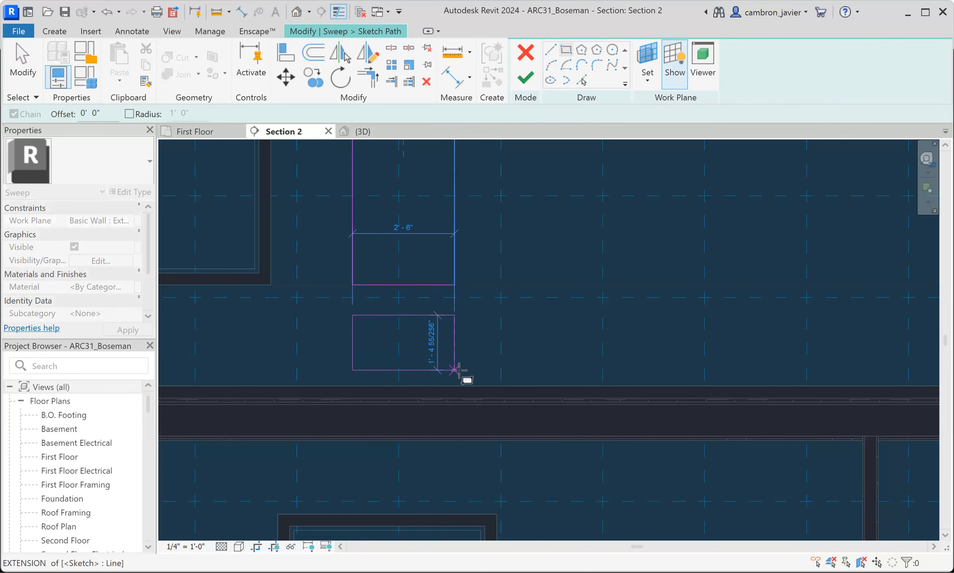
click(455, 370)
key(Escape)
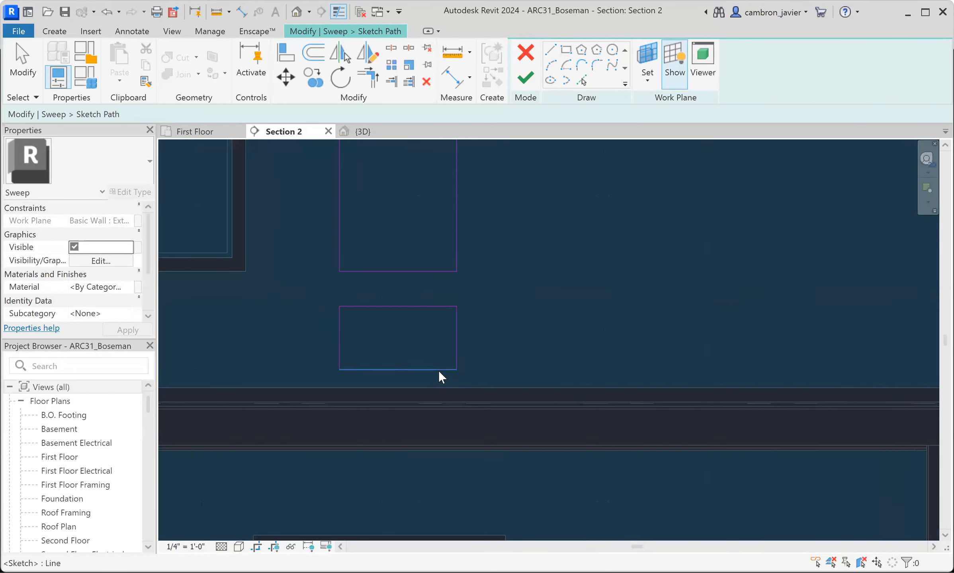
- Try a value of 6 for the distance from the lower rectangle's bottom edge to the floor, and undo it
click(439, 370)
scroll(493, 398, up, 2)
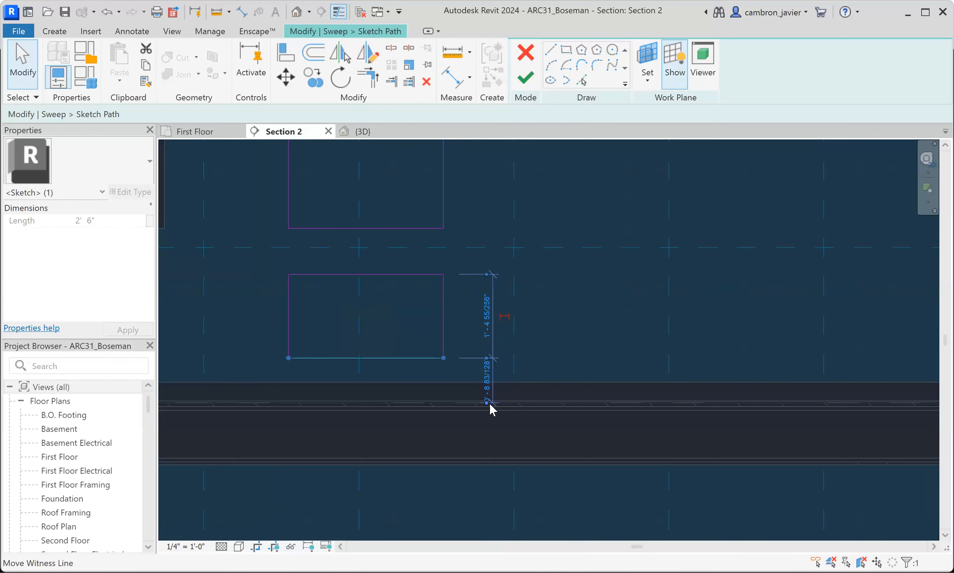
click(486, 379)
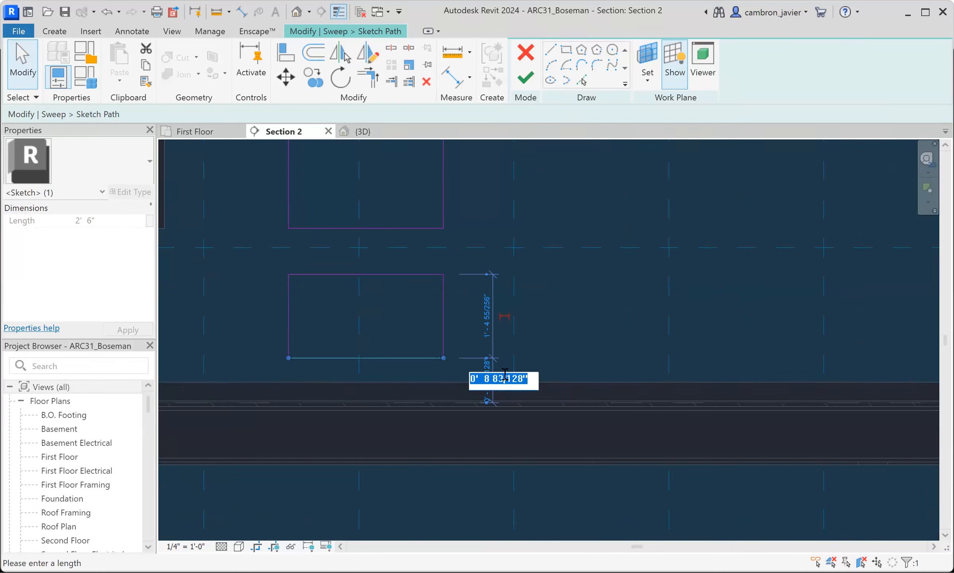
text(6)
key(Return)
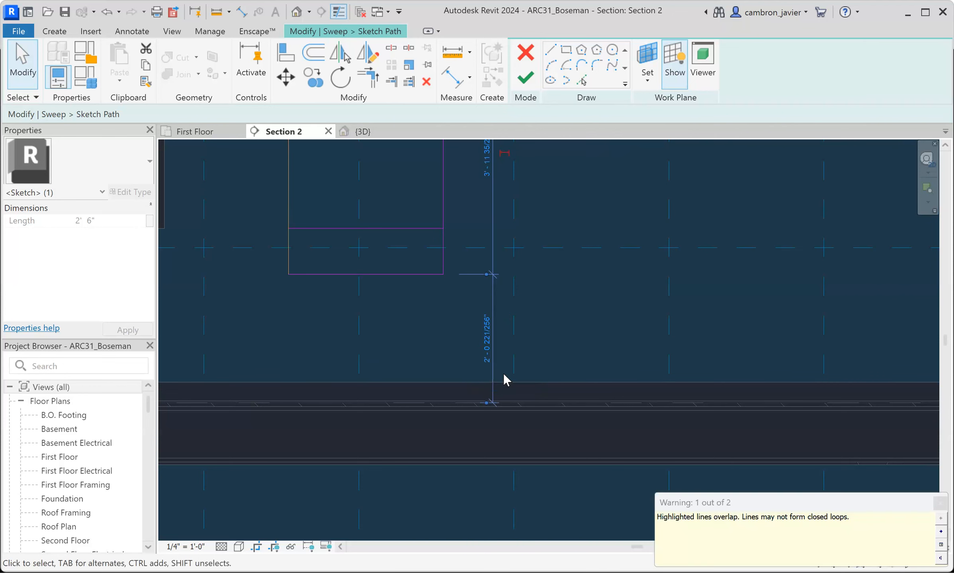
key(ctrl+z)
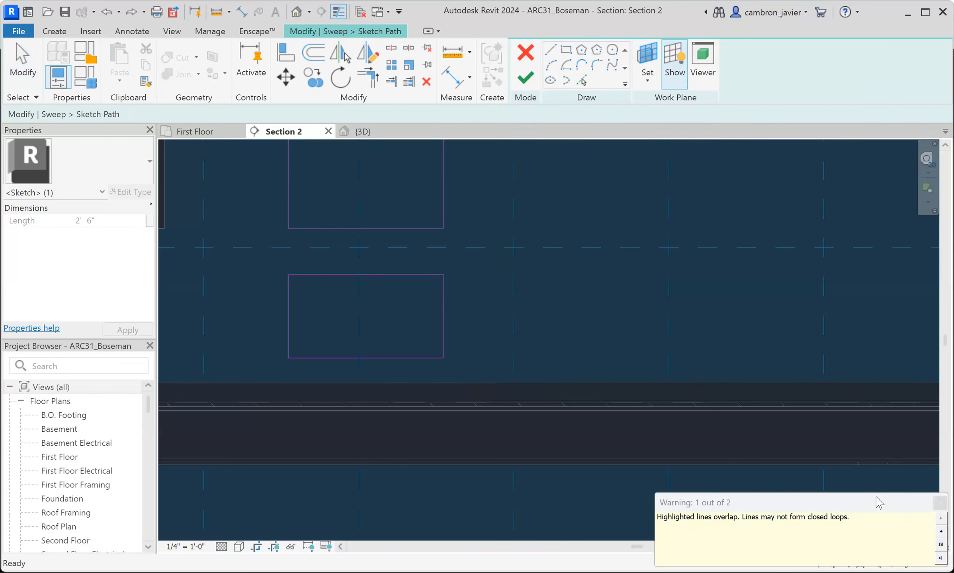
- Set the lower rectangle's bottom edge 0'-6" above the floor line
click(438, 358)
click(473, 377)
text(0 6)
key(Return)
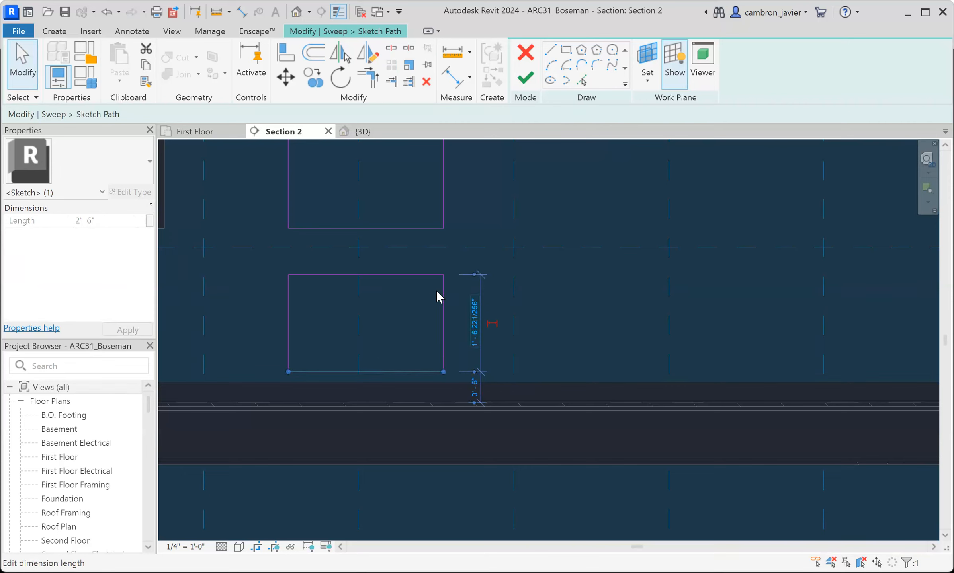
- Set the gap between the lower rectangle's top edge and the upper rectangle to 0'-6"
click(419, 274)
click(246, 251)
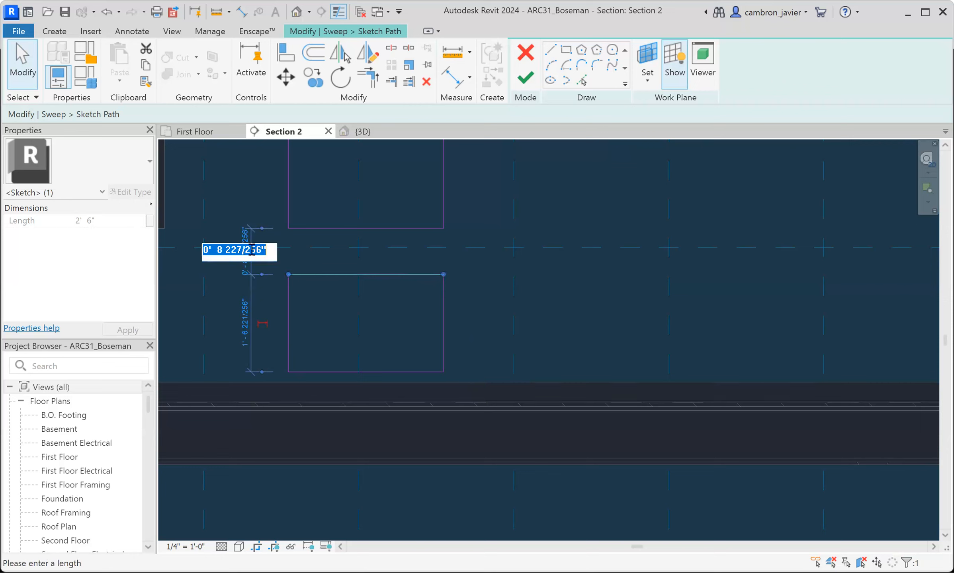
text(0 6)
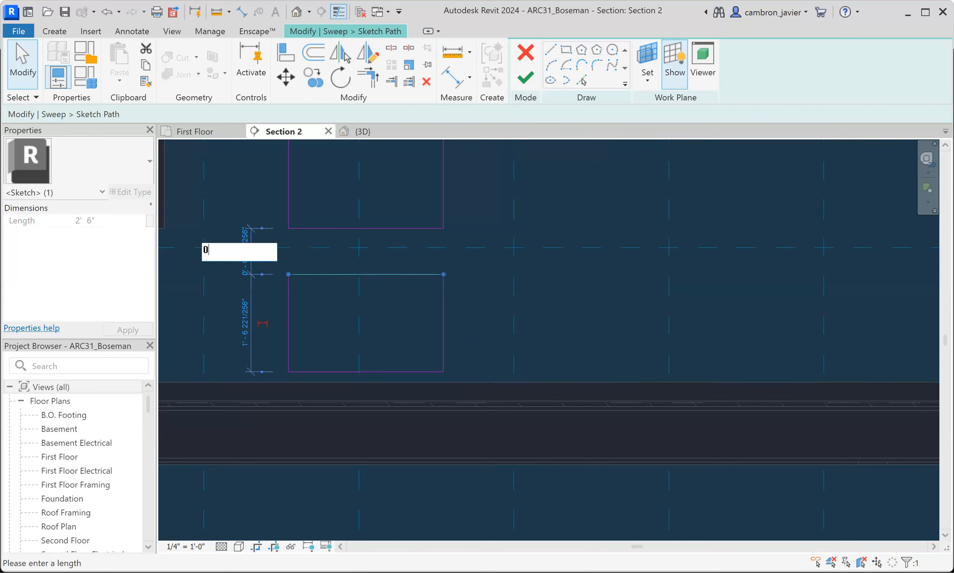
key(Return)
click(479, 295)
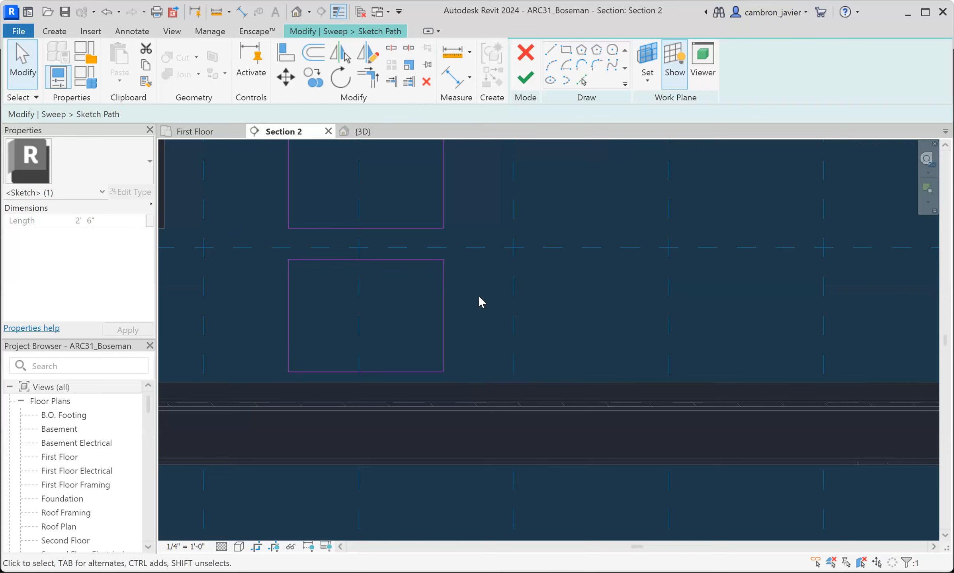
- Select the lower rectangle's whole line chain and cut it from the path sketch
scroll(479, 294, down, 5)
middle_drag(491, 271, 483, 289)
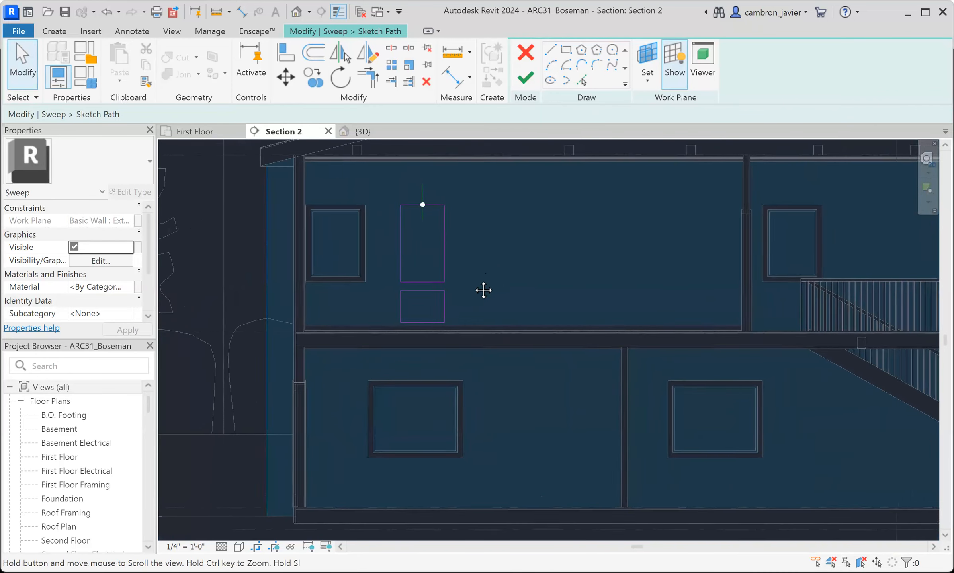
scroll(434, 283, up, 1)
scroll(439, 330, up, 2)
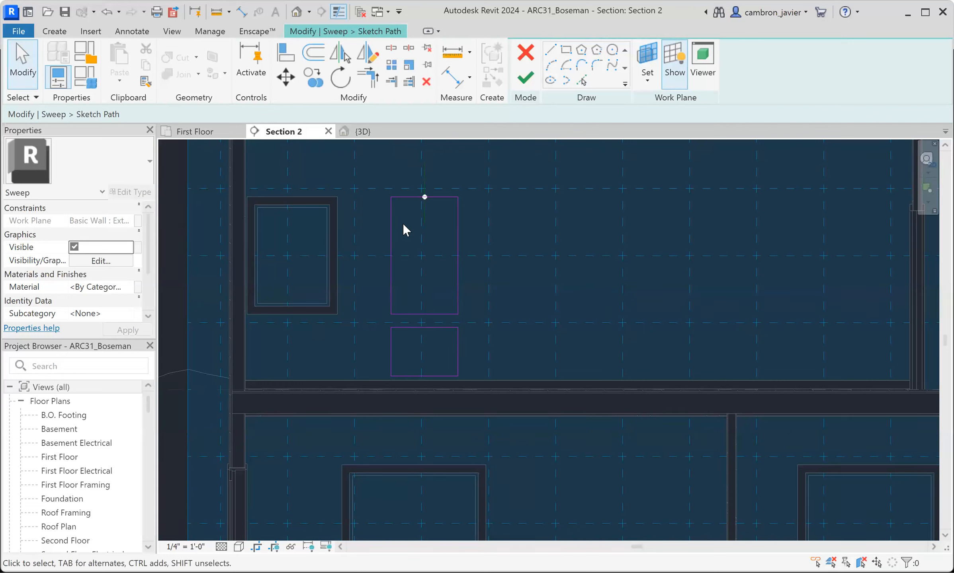
key(Tab)
click(446, 330)
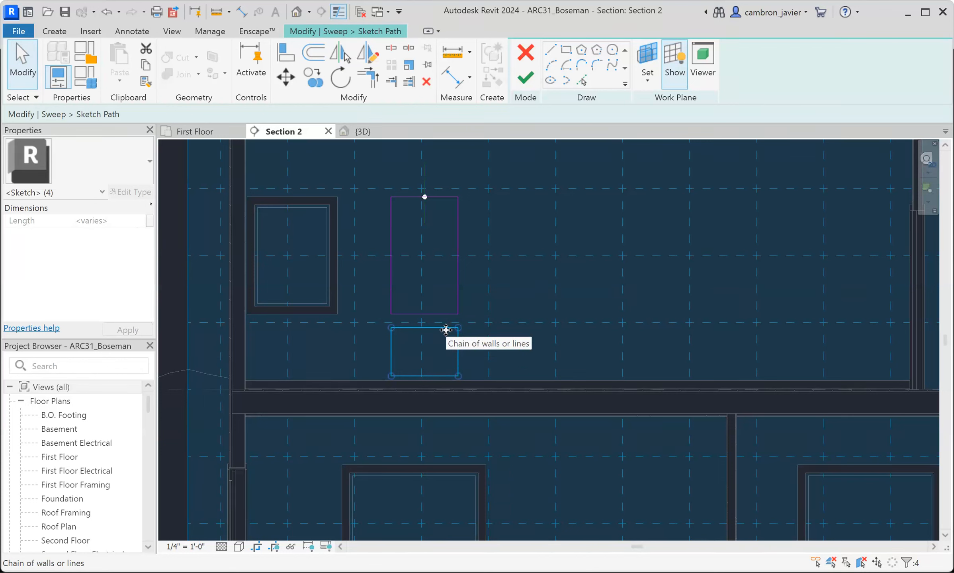
key(Delete)
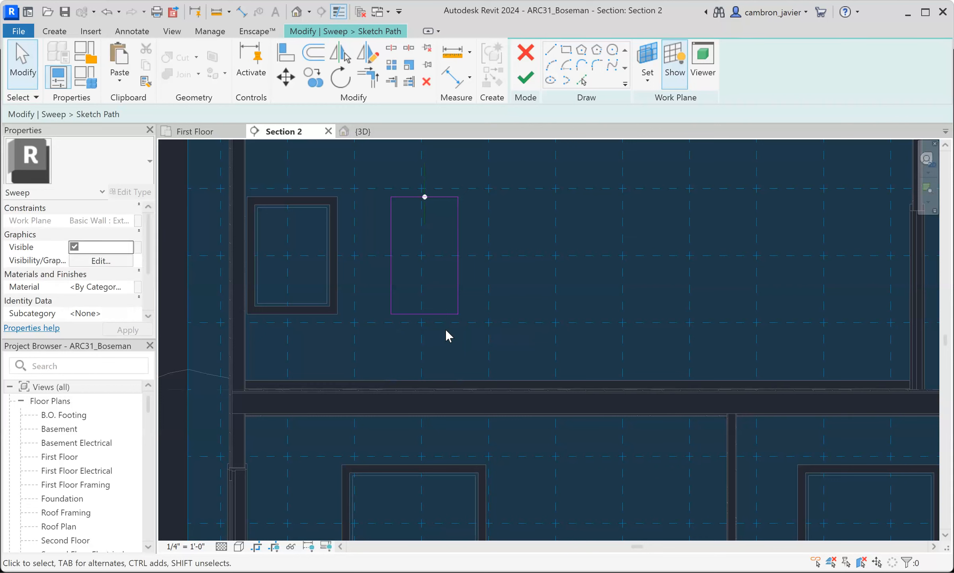
- Show the remaining rectangle in the 3D view and finish the sweep path sketch
scroll(426, 191, up, 3)
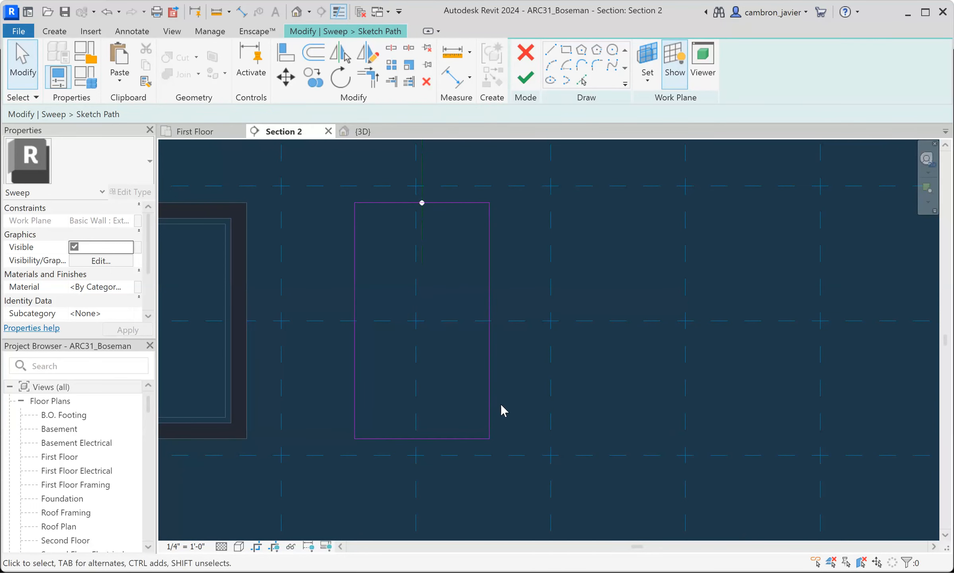
scroll(460, 257, down, 3)
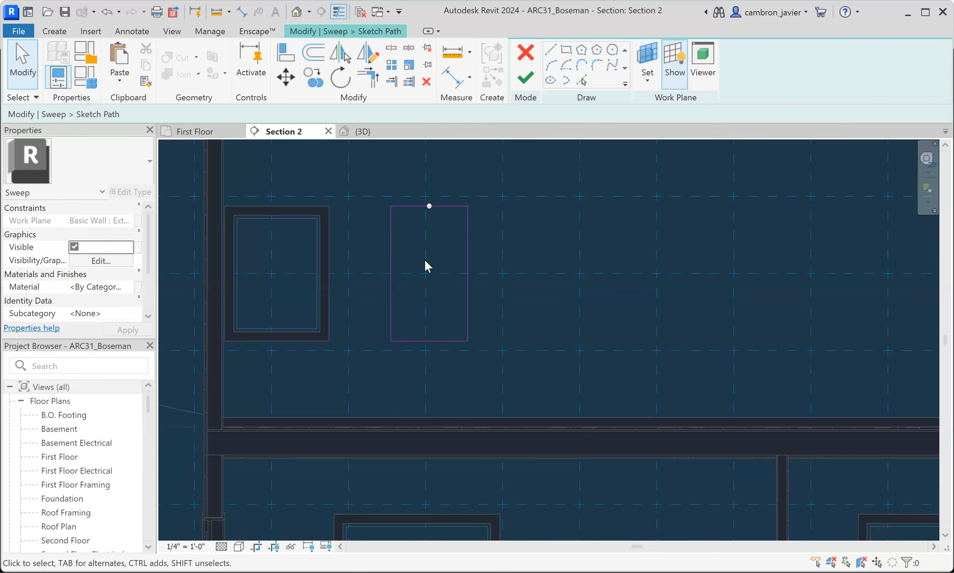
click(363, 132)
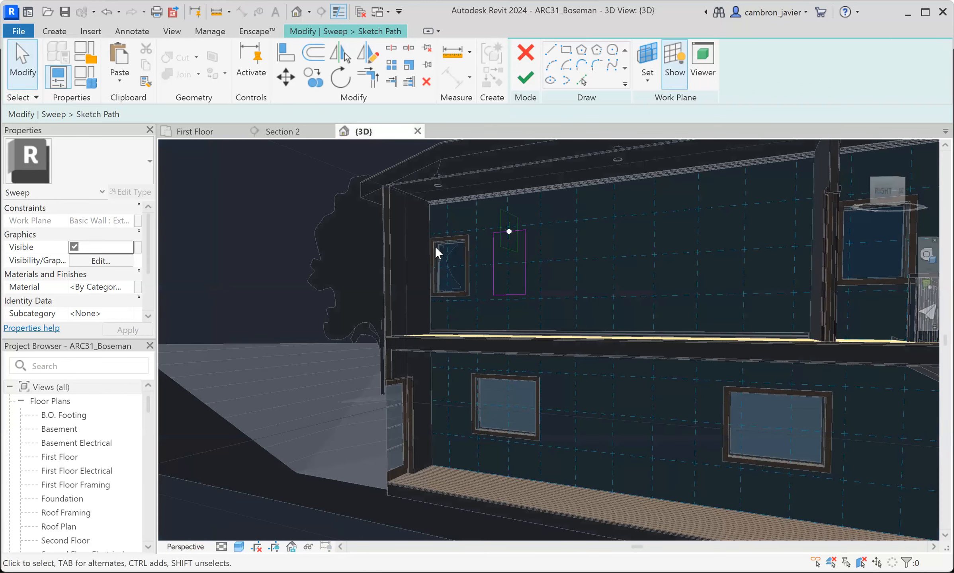
scroll(543, 204, up, 4)
mouse_move(528, 226)
shift+middle_down()
mouse_move(512, 235)
mouse_move(526, 183)
mouse_move(540, 212)
shift+middle_up()
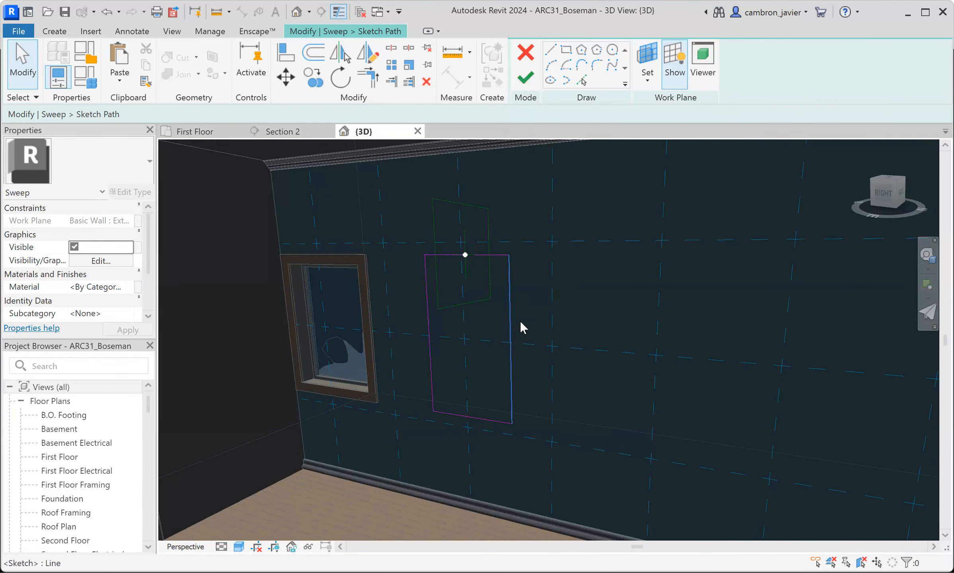
click(526, 77)
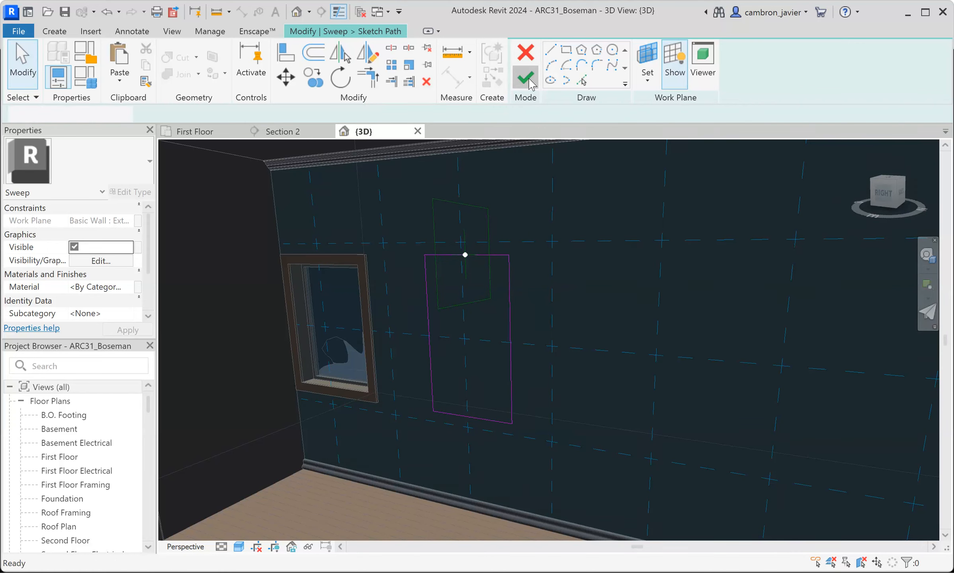
- Assign the WallSweep1 profile to the rectangular sweep path
click(724, 65)
scroll(474, 255, up, 1)
click(809, 63)
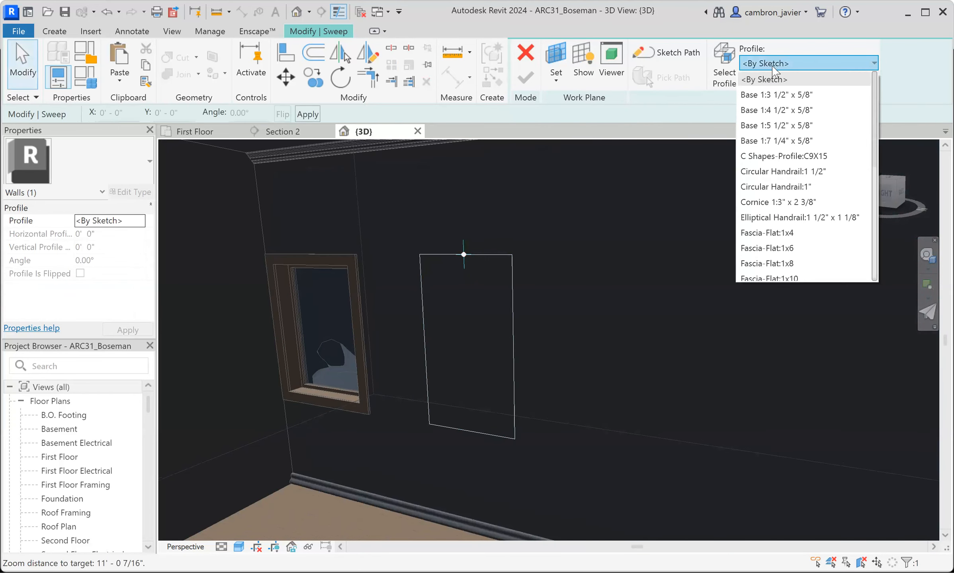
scroll(796, 187, down, 5)
click(777, 274)
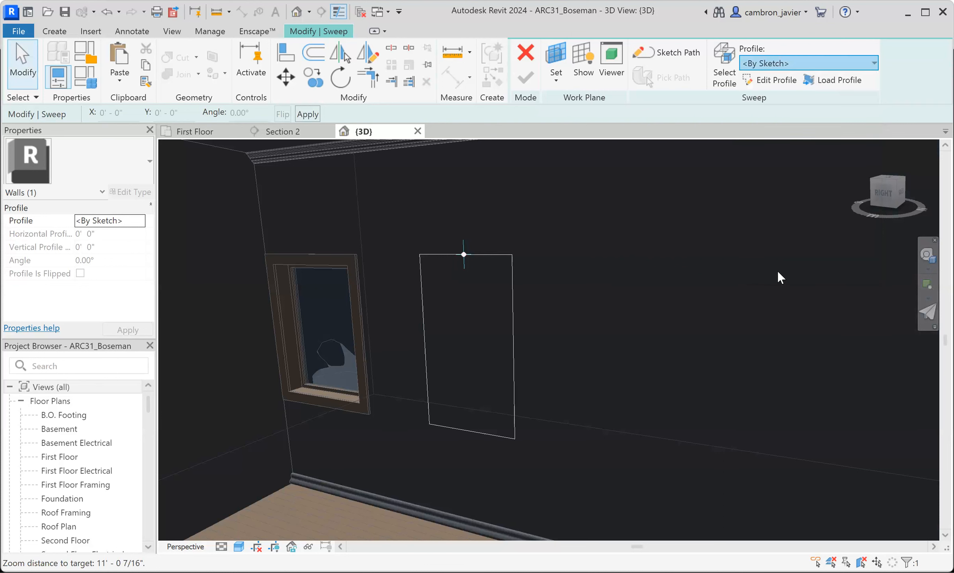
scroll(463, 253, up, 5)
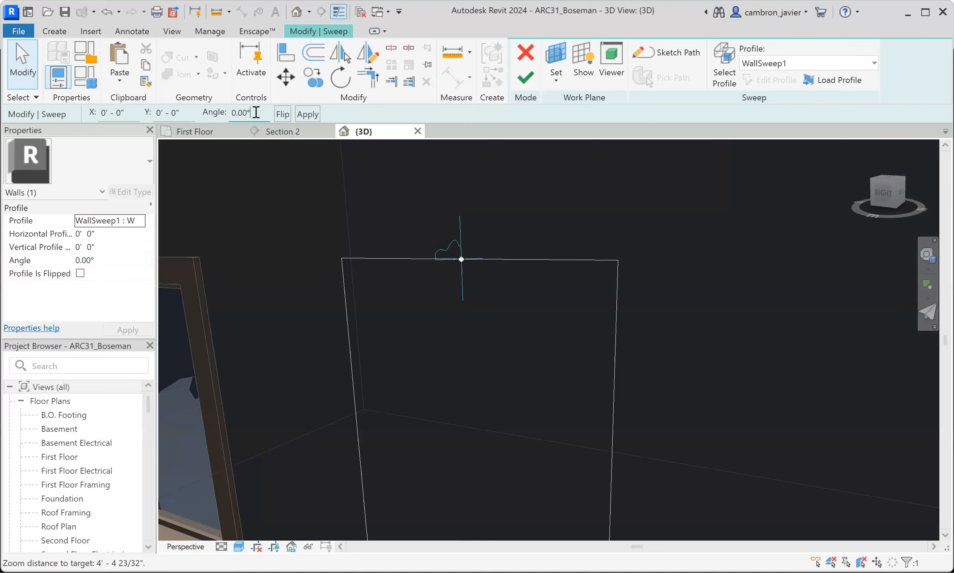
- Try orienting the sweep profile with a -90° angle, a flip, and a further angle change
drag(216, 106, 192, 102)
text(-90)
click(368, 225)
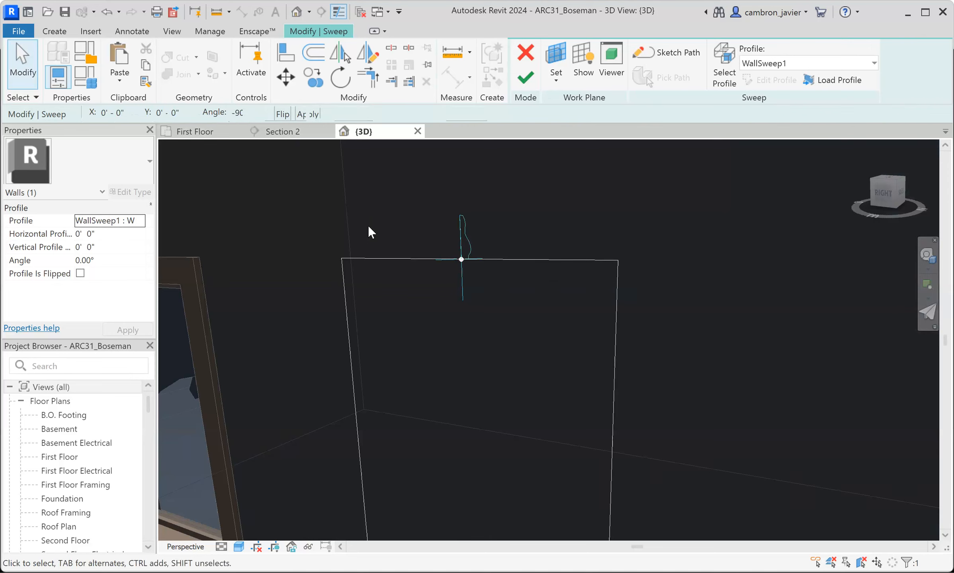
click(455, 233)
click(282, 115)
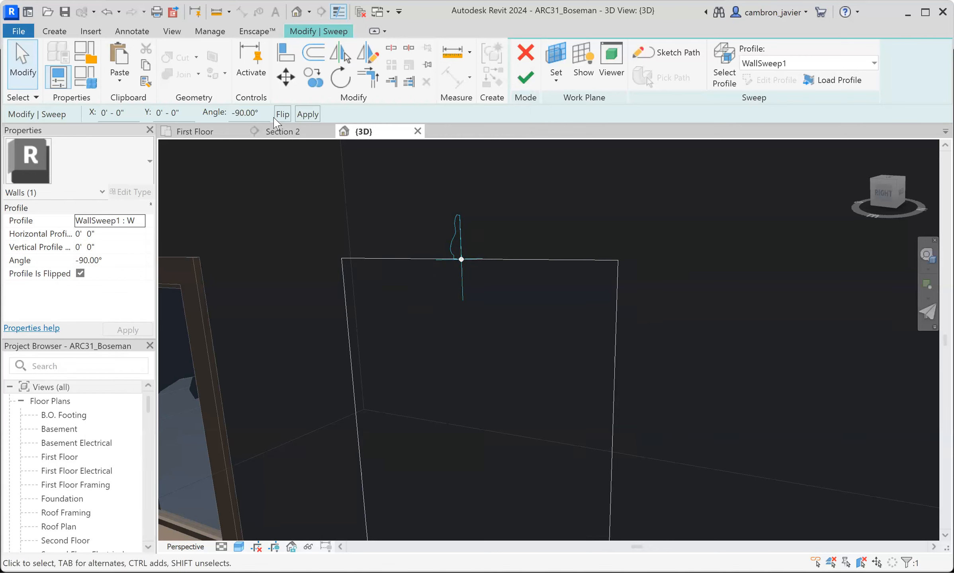
drag(262, 112, 219, 111)
text(180)
key(Return)
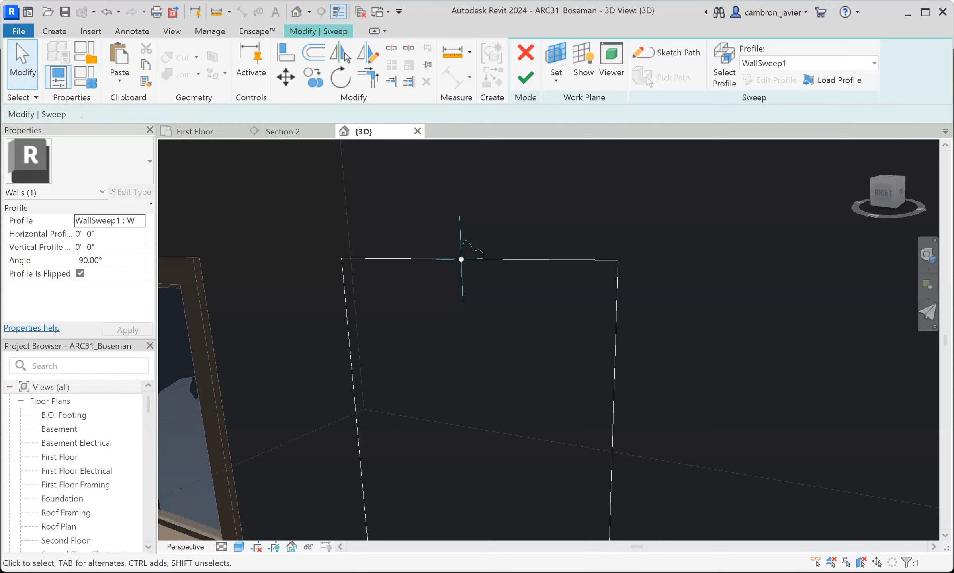
- Set the profile angle to 90° with the profile unflipped, and finish the sweep
drag(263, 114, 213, 115)
text(90)
key(Return)
click(305, 115)
click(528, 79)
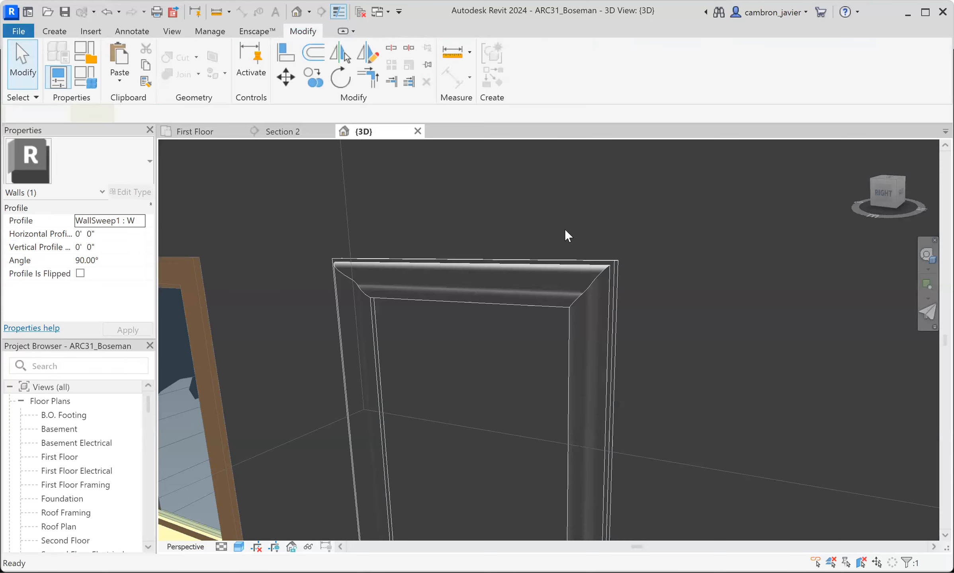
- Finish the in-place wall panel model
scroll(576, 223, down, 5)
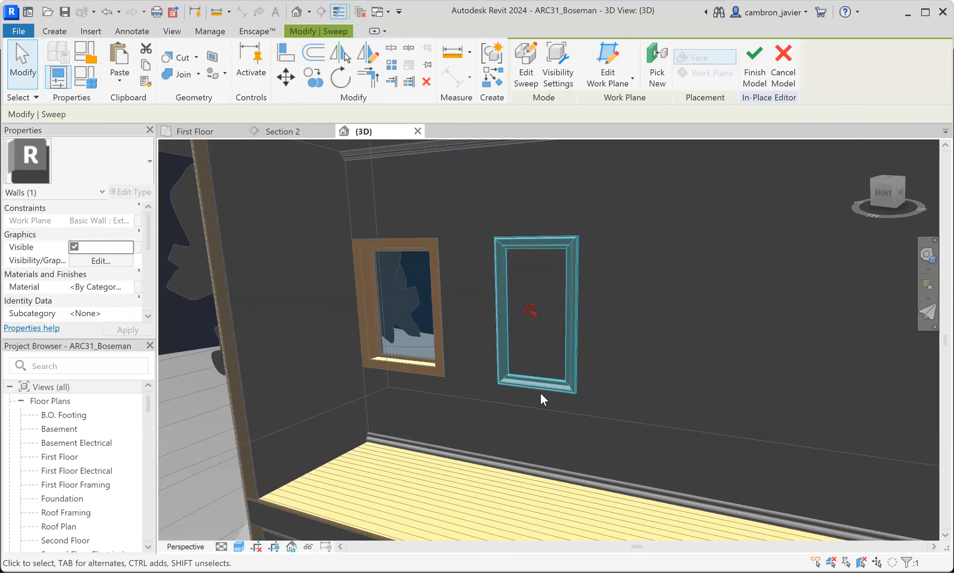
click(754, 59)
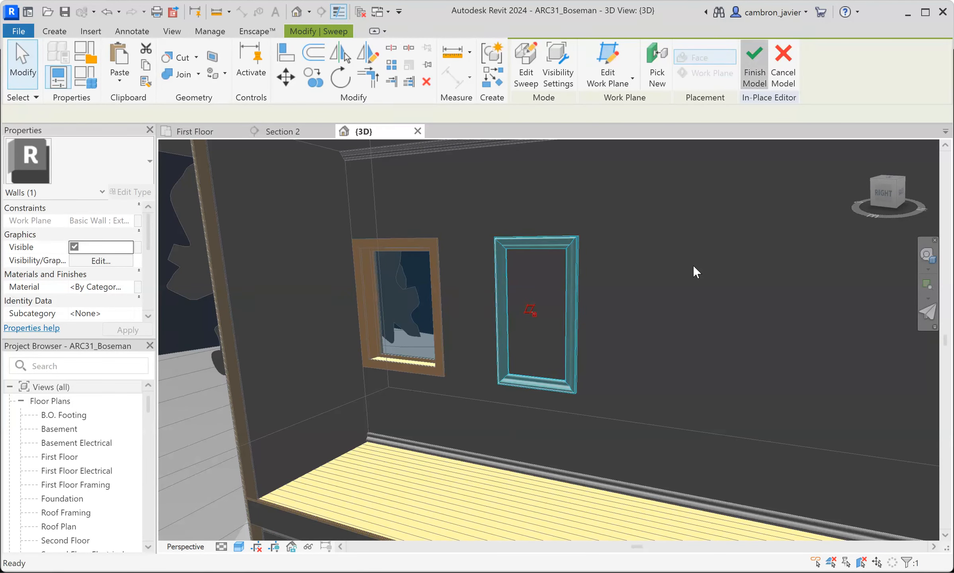
click(518, 238)
click(546, 248)
click(474, 217)
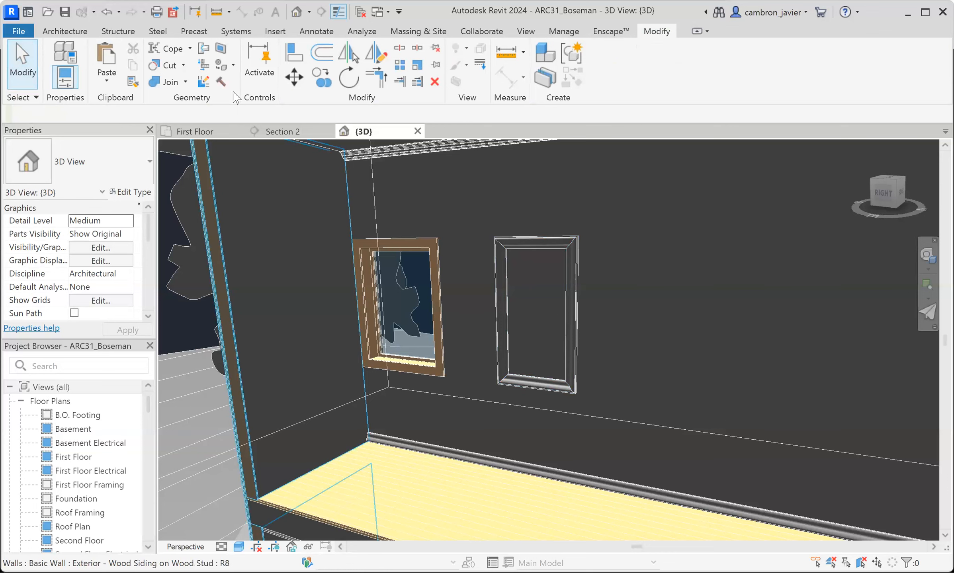
click(70, 31)
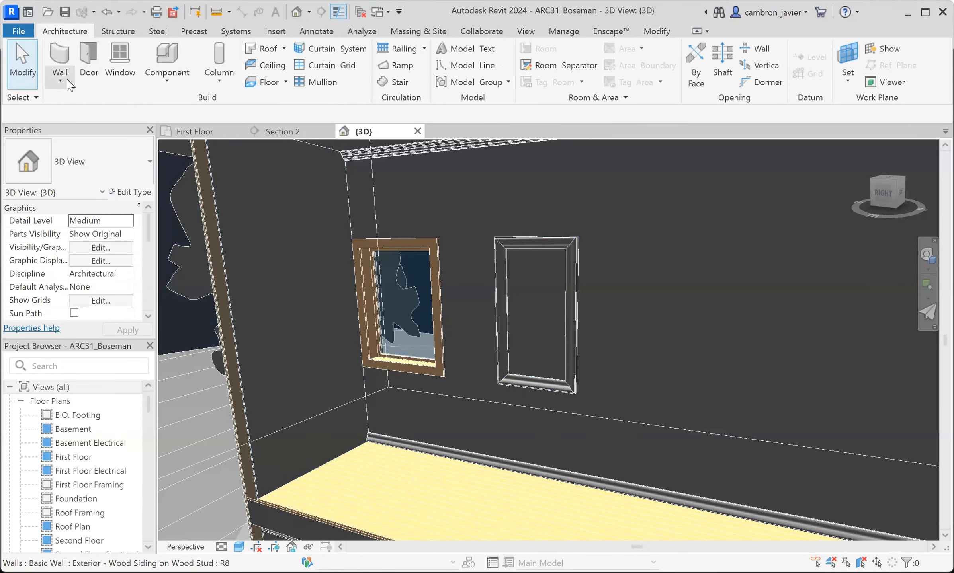
click(67, 80)
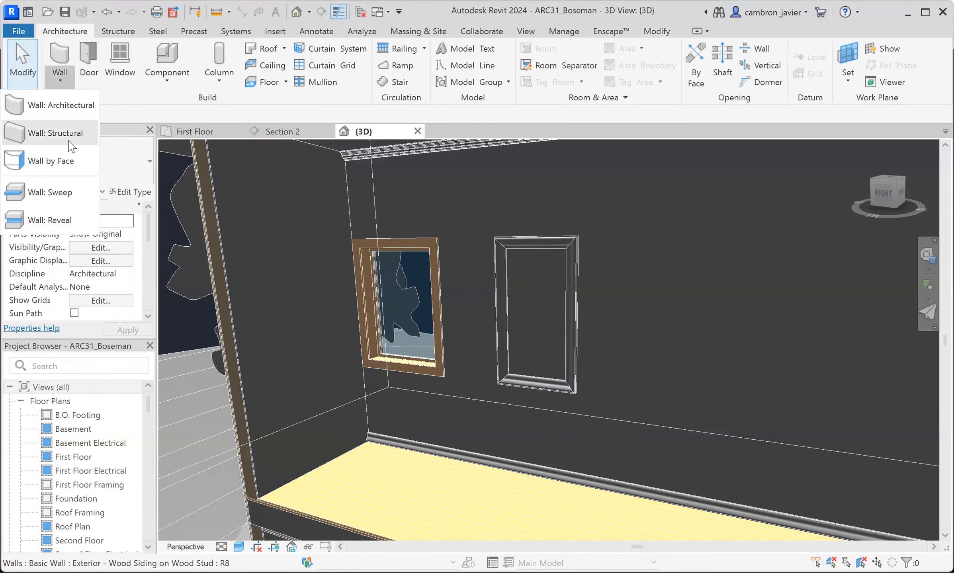
click(64, 199)
scroll(334, 199, down, 3)
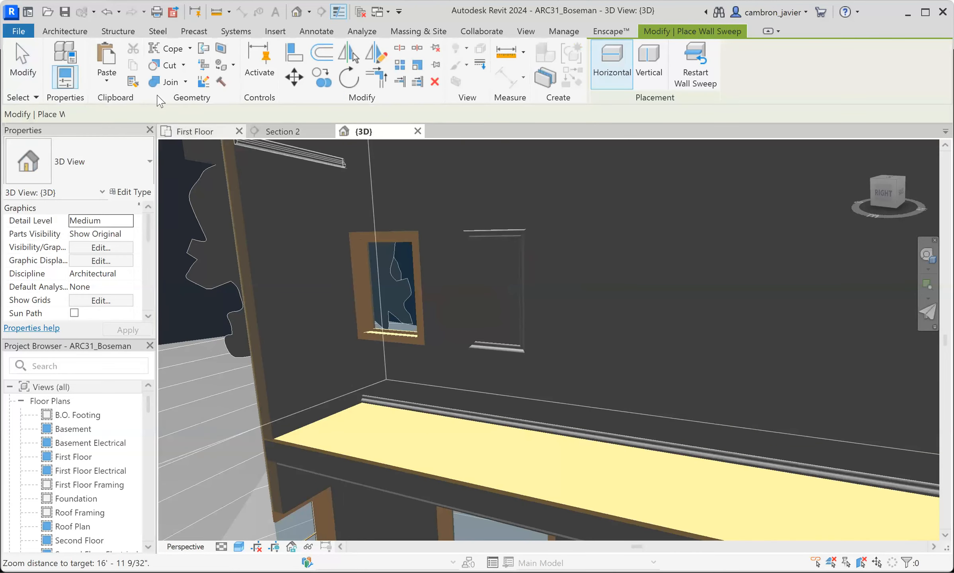
key(Escape)
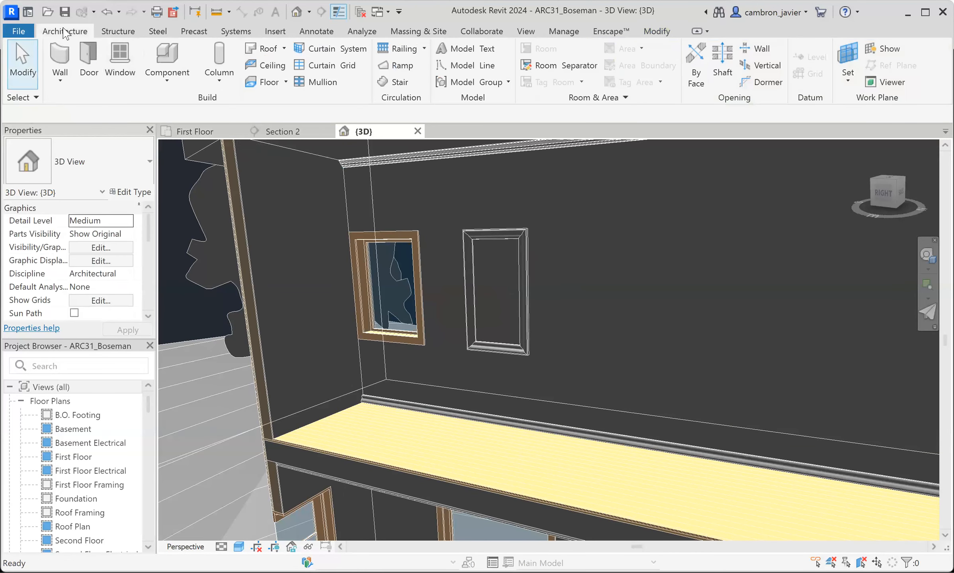
- Create a named in-place component in the Walls category and start a sweep in it
click(172, 81)
click(182, 137)
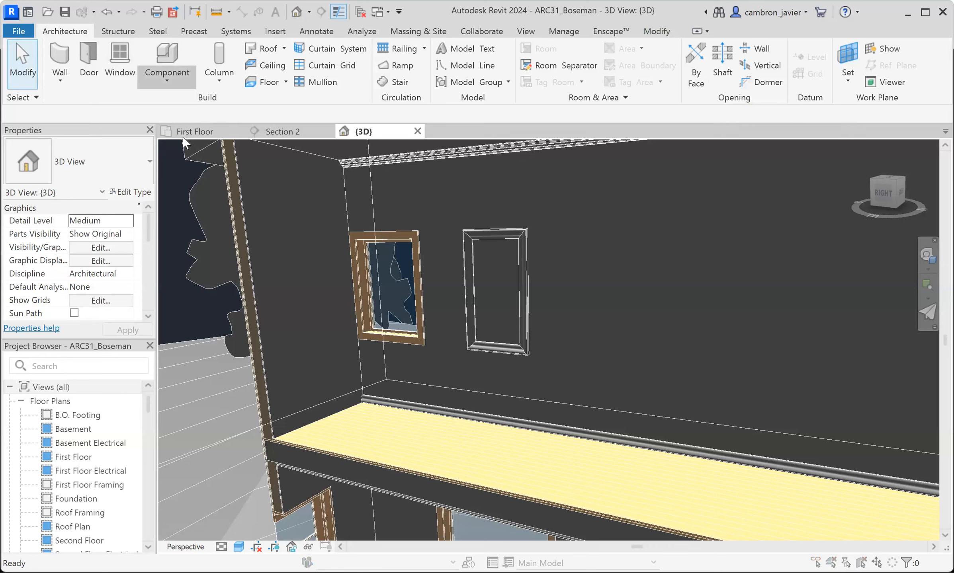
scroll(509, 285, down, 15)
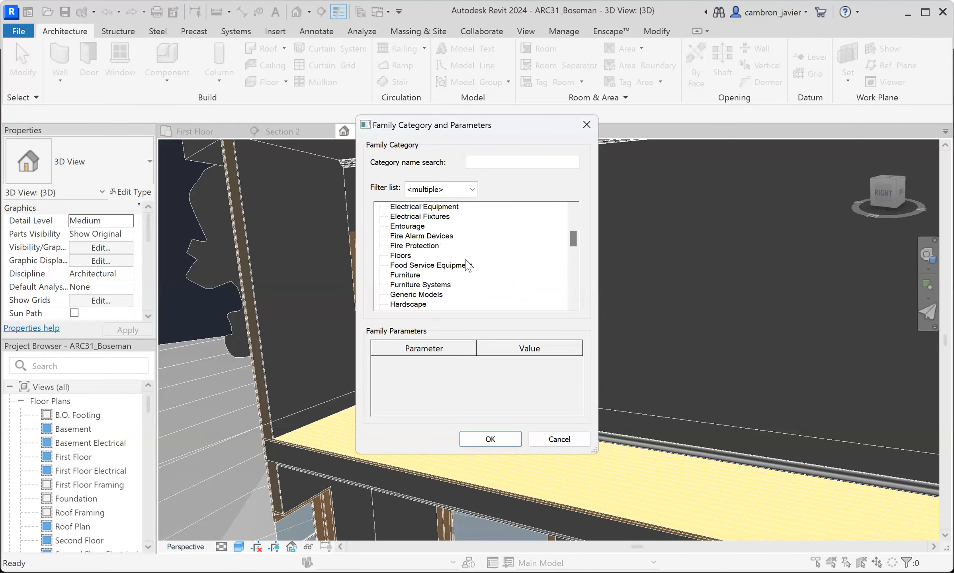
scroll(409, 274, down, 3)
click(410, 295)
click(499, 438)
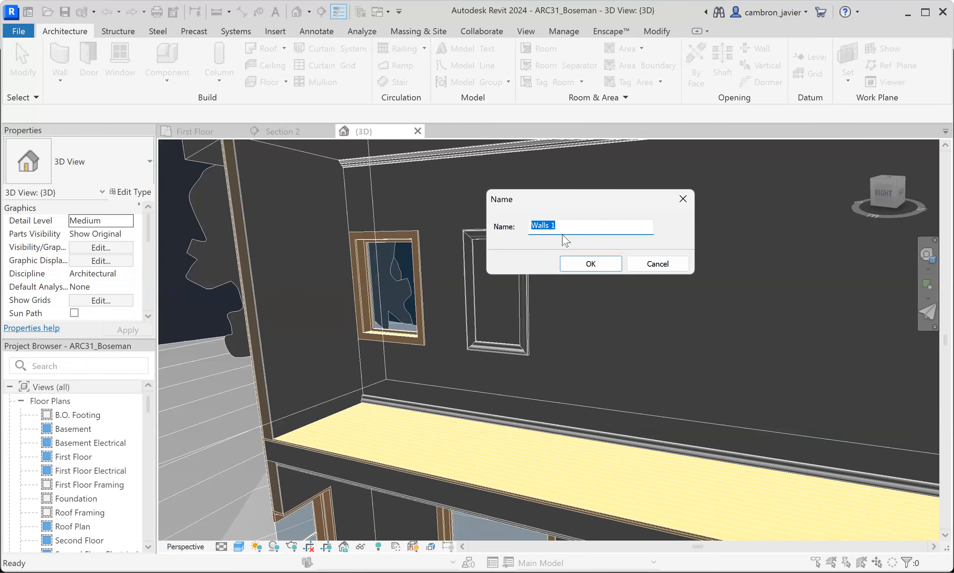
text(Paneling_Lower)
click(597, 265)
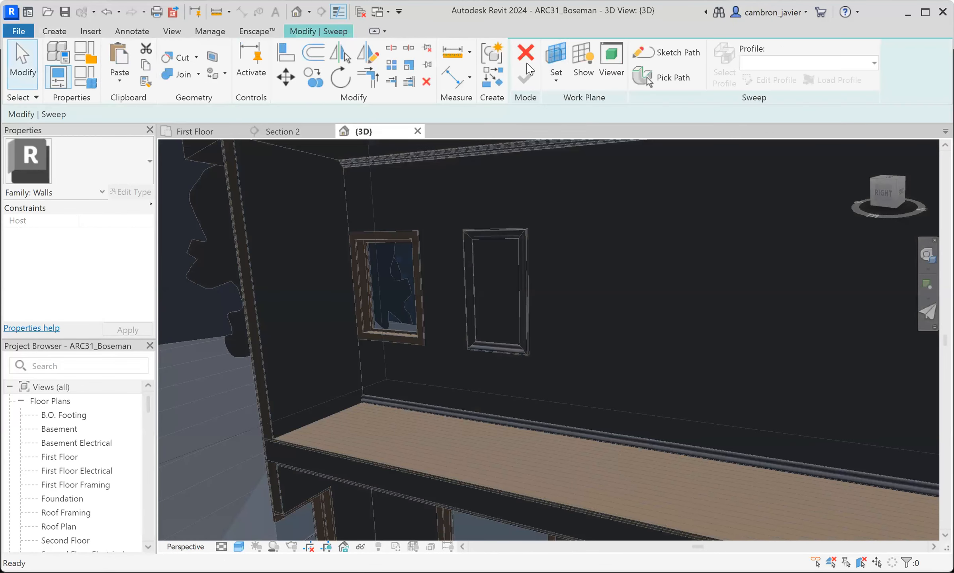
- Set the sweep's work plane by picking the exterior wood siding wall, and start the line sketch
click(556, 60)
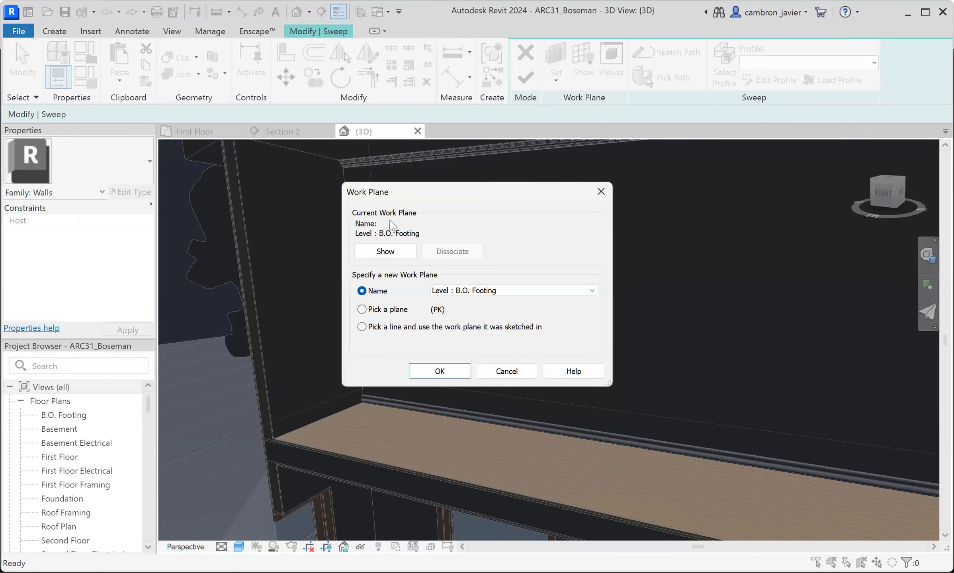
click(388, 313)
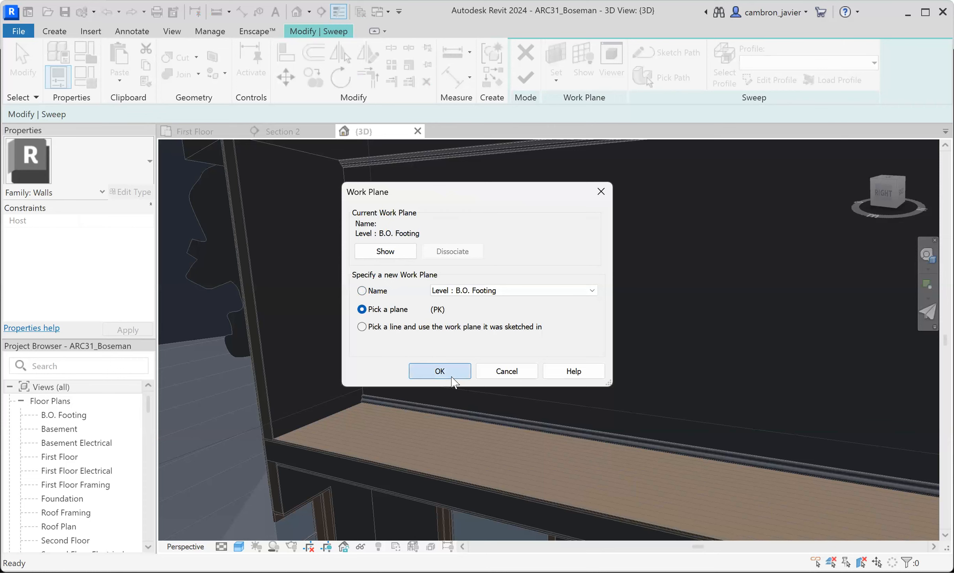
click(440, 371)
scroll(366, 324, down, 1)
scroll(364, 199, down, 2)
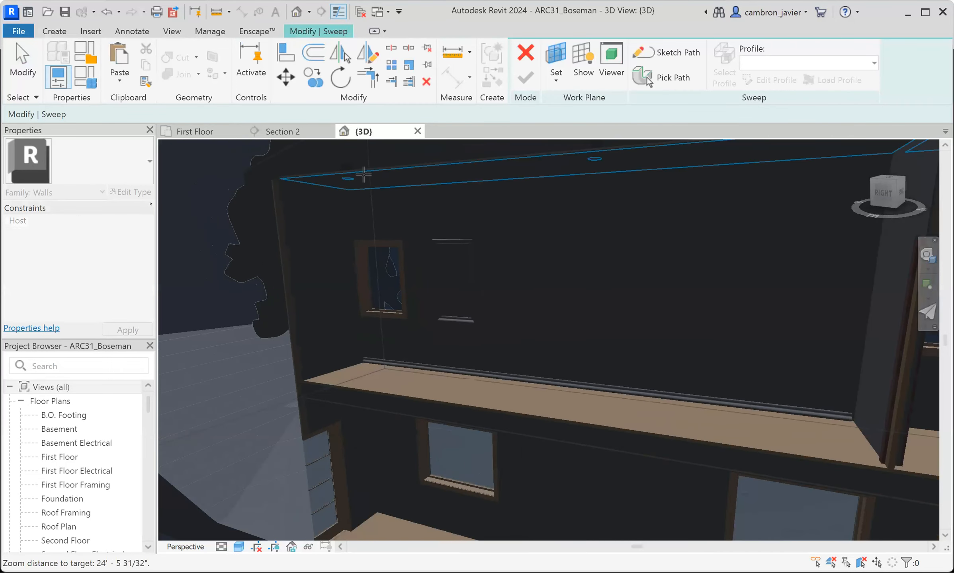
click(363, 175)
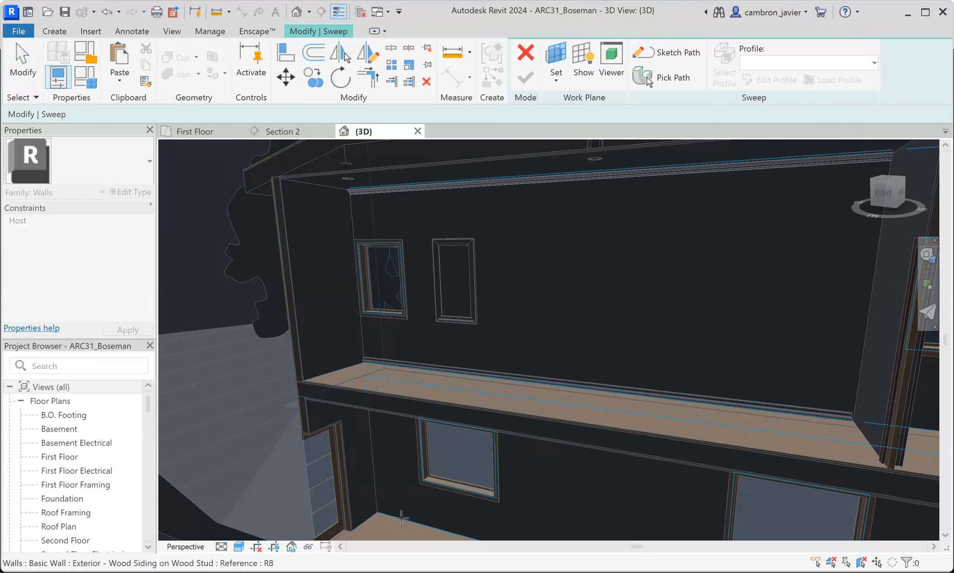
key(l)
key(i)
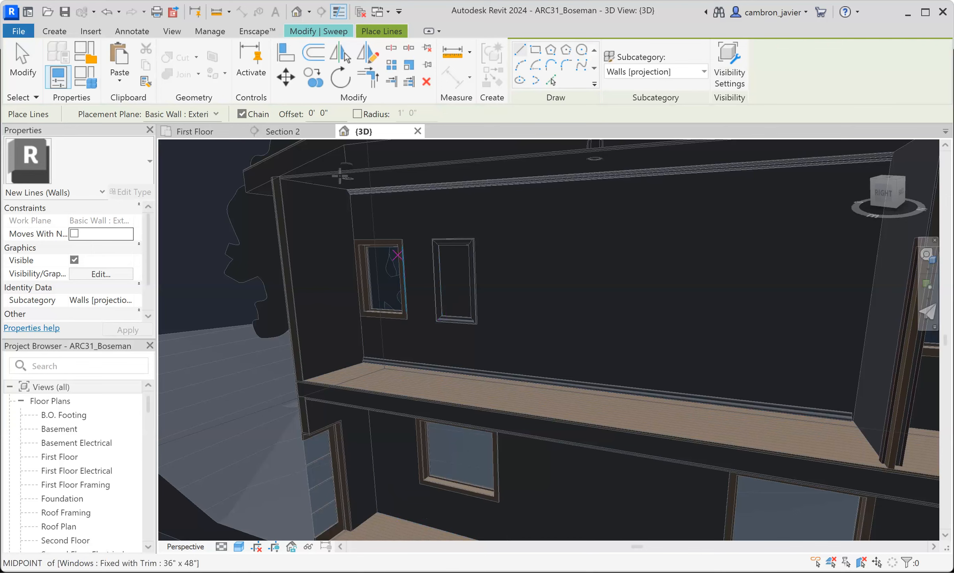
- Pick the exterior wall in the 3D view as the work plane for Section 2, and open that section for sketching
click(278, 133)
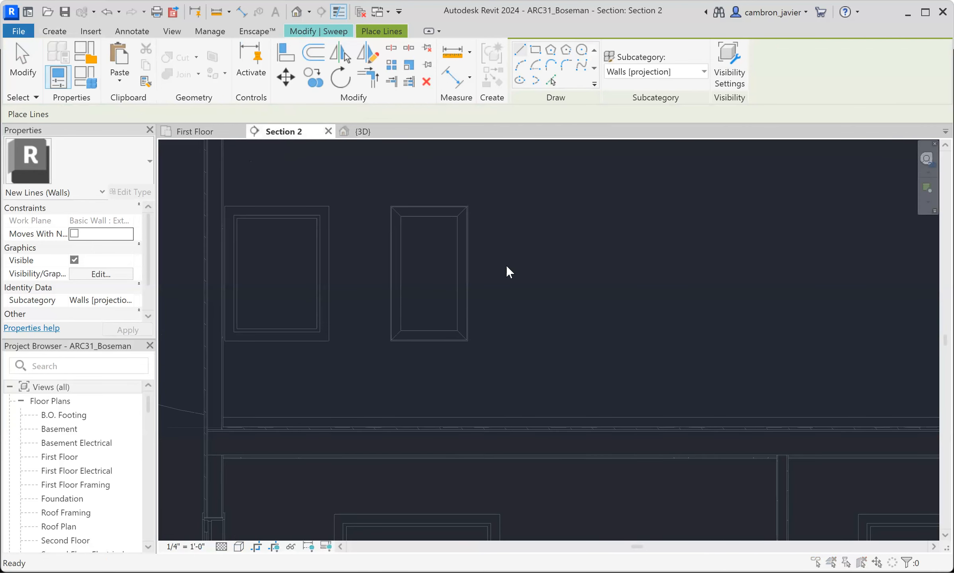
click(384, 310)
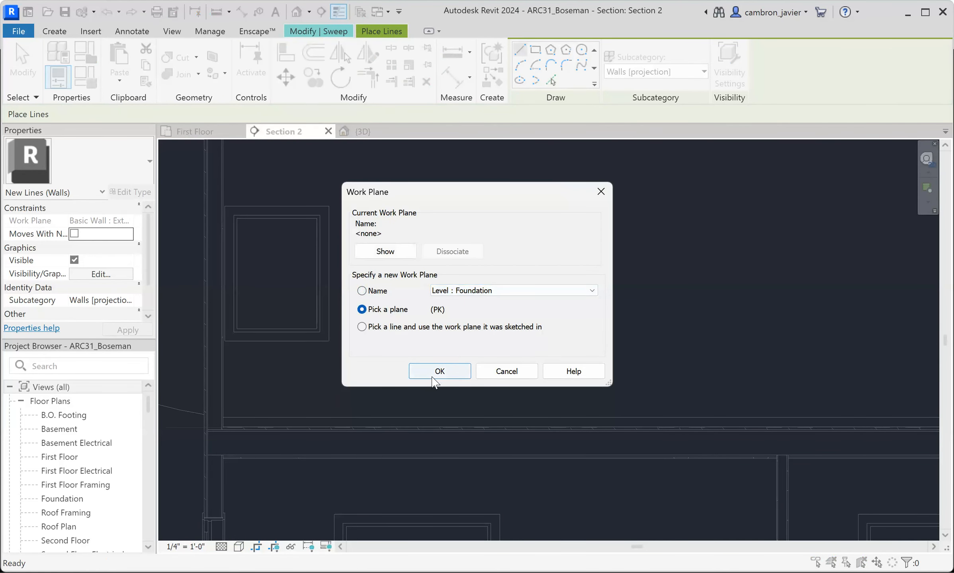
click(441, 374)
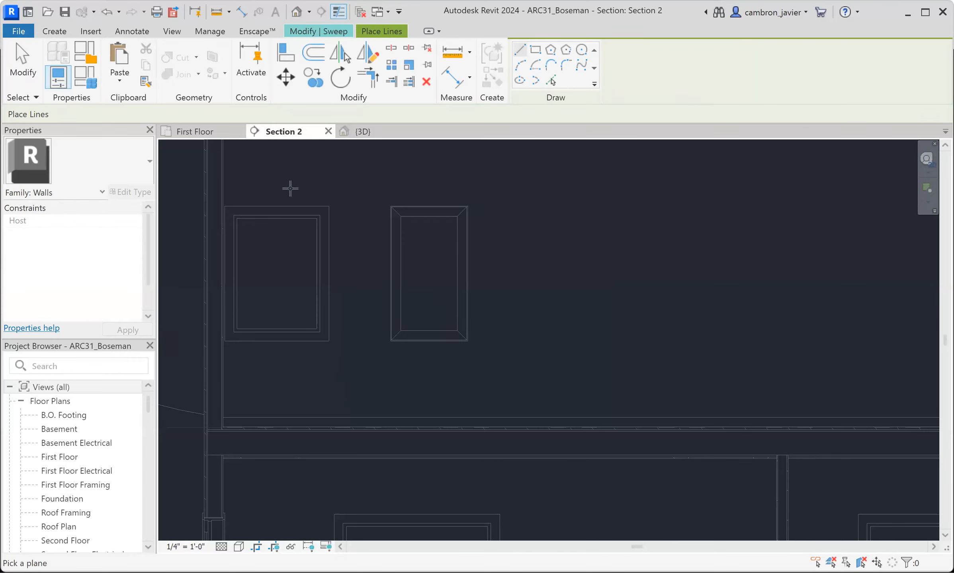
click(359, 132)
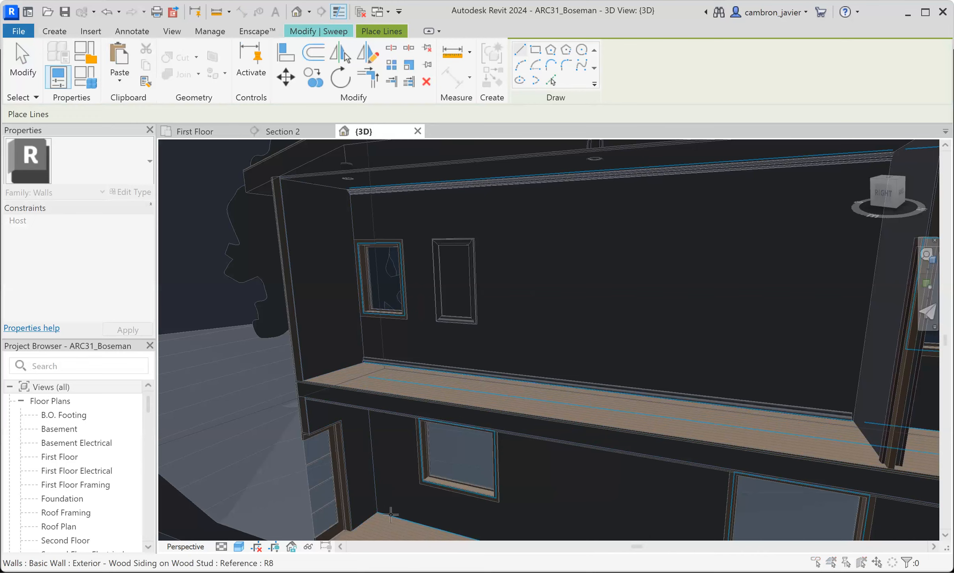
click(404, 328)
click(472, 366)
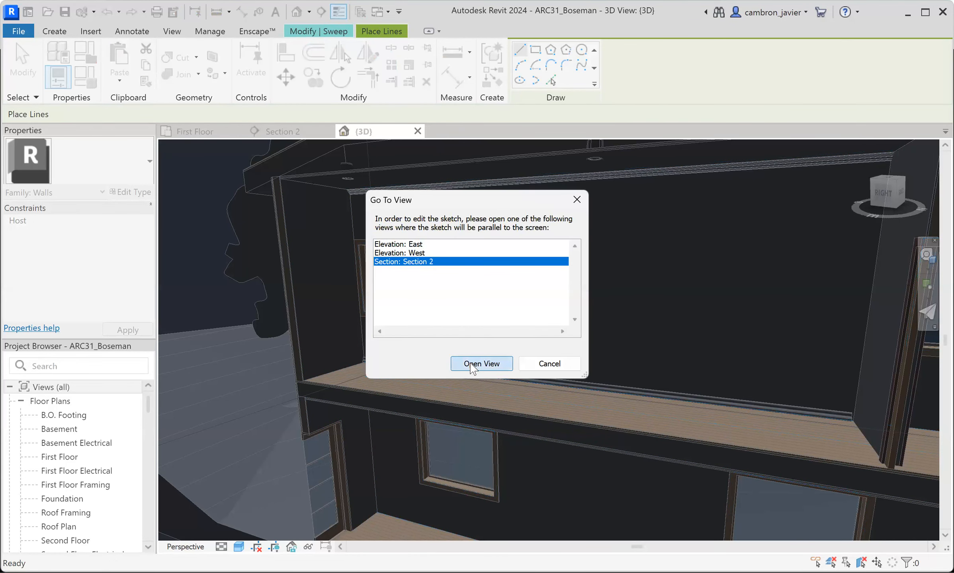
- Place the rectangle group below the existing panel and move it just above the base trim, aligned with the panel's side edges
scroll(473, 298, down, 3)
scroll(436, 333, up, 6)
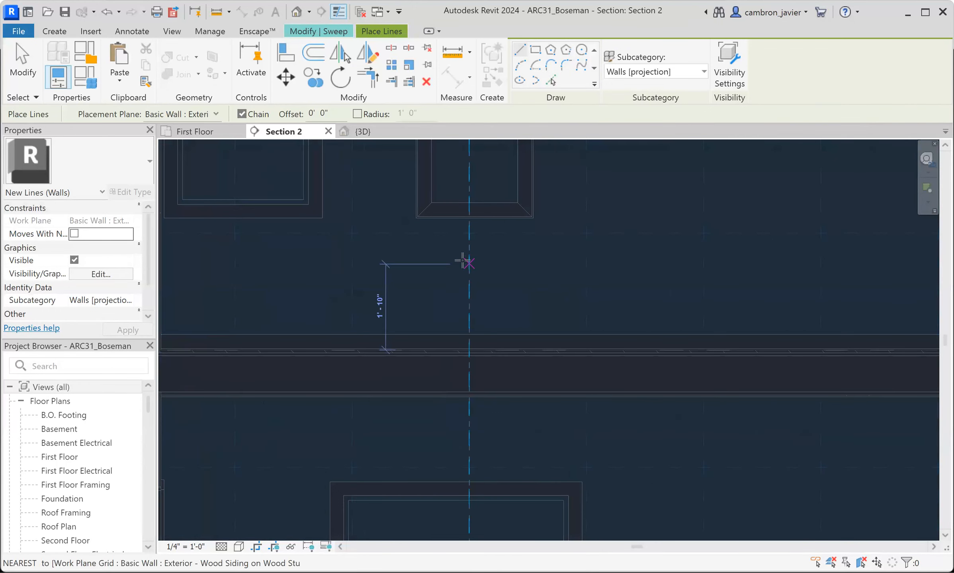
click(469, 273)
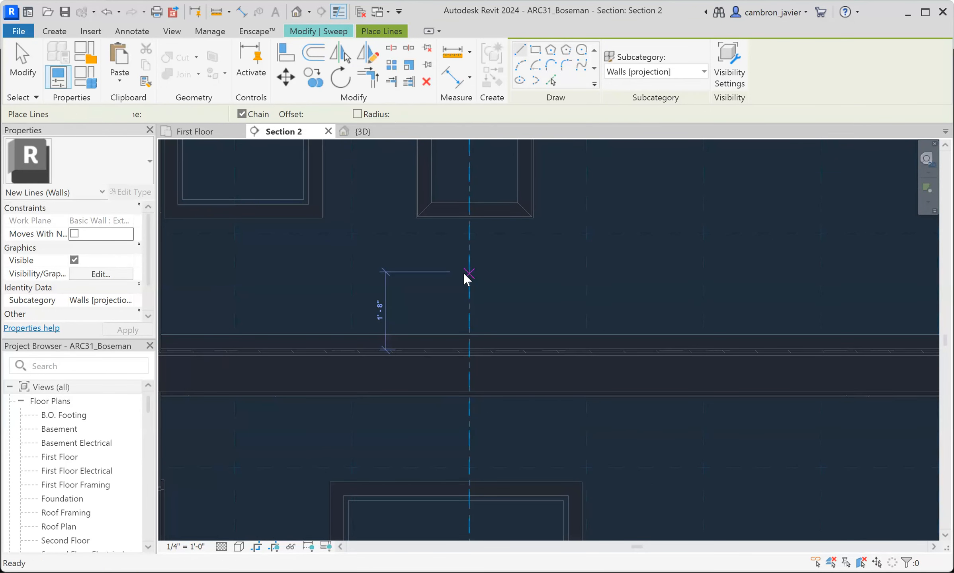
scroll(433, 309, down, 1)
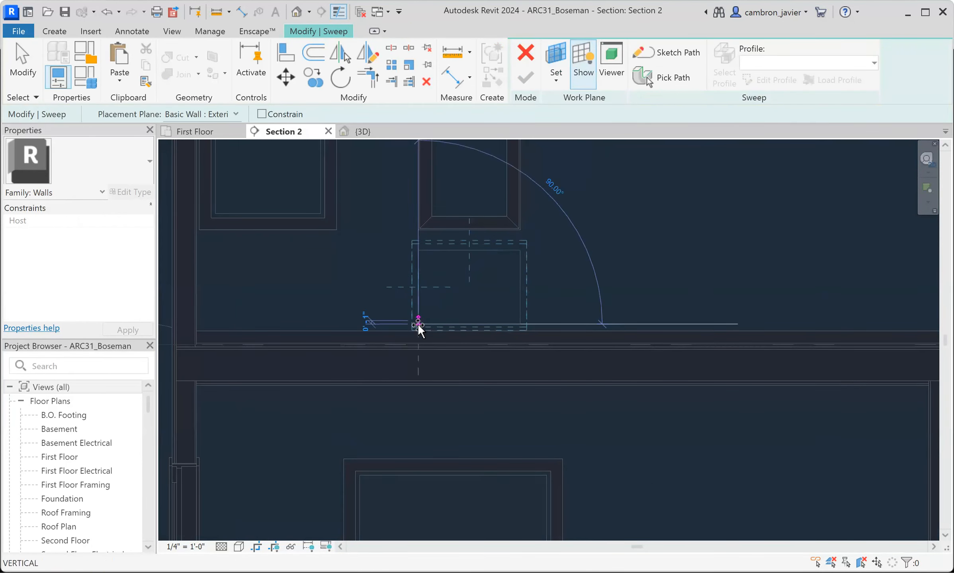
click(418, 327)
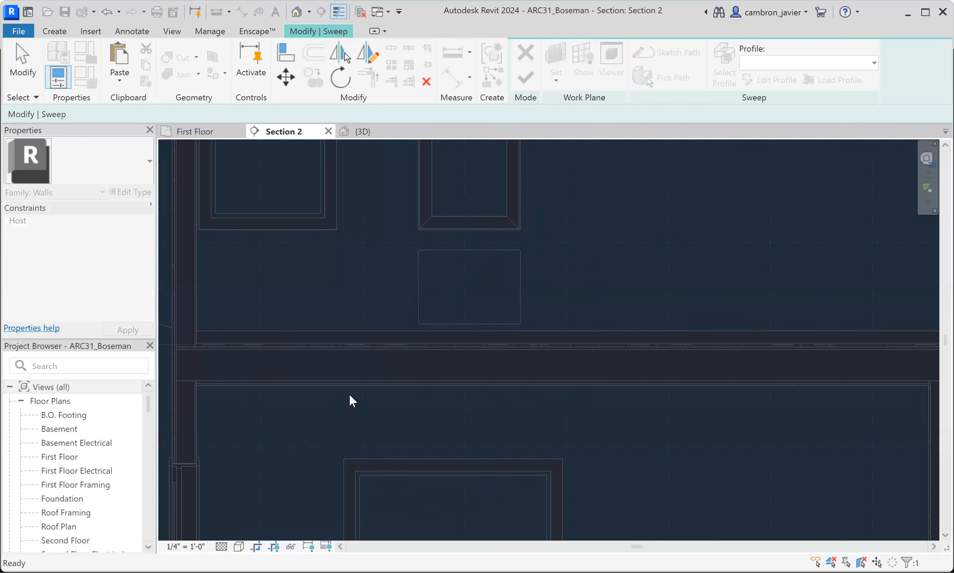
click(497, 262)
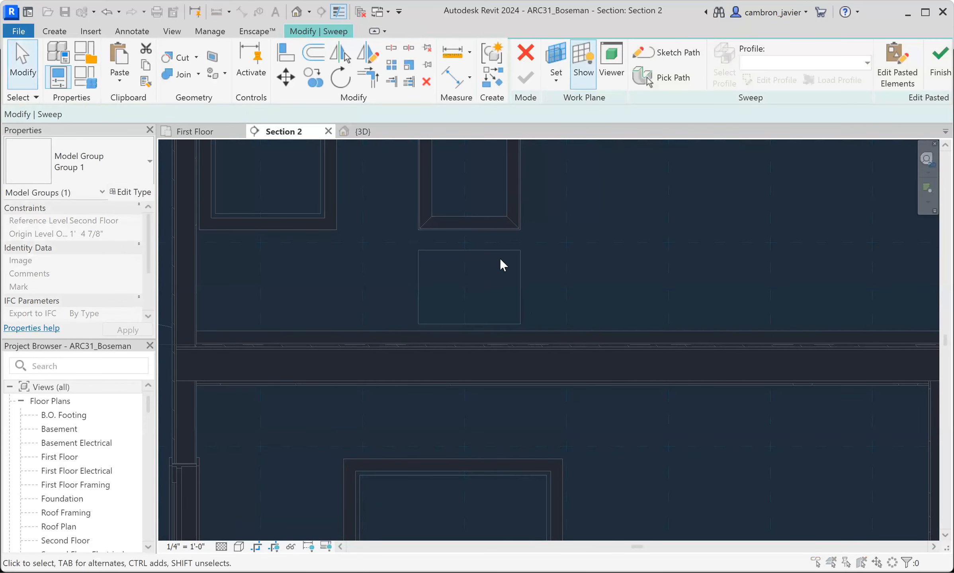
- Try to move the lower rectangle using its lower-left corner as the base point
scroll(504, 250, up, 2)
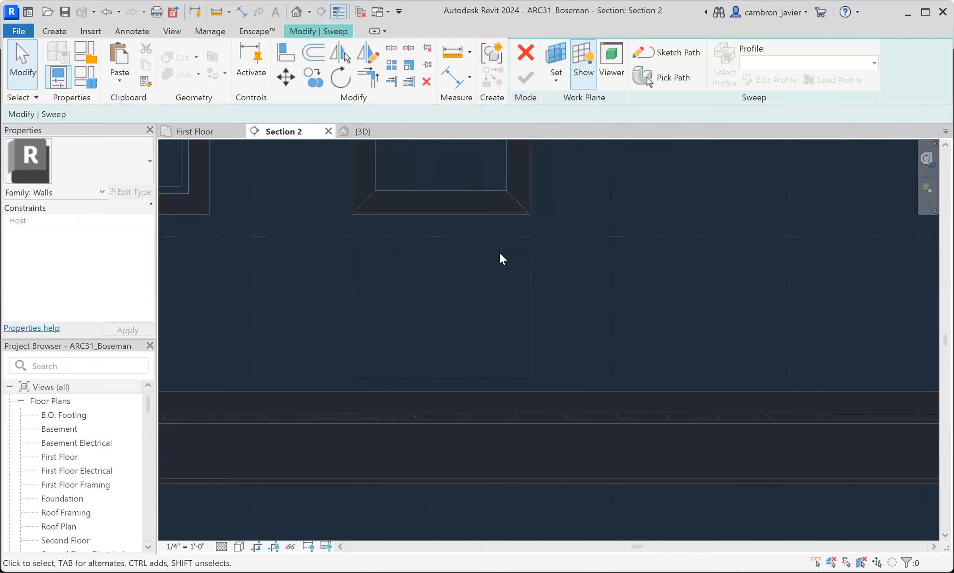
click(461, 253)
key(m)
key(v)
click(352, 379)
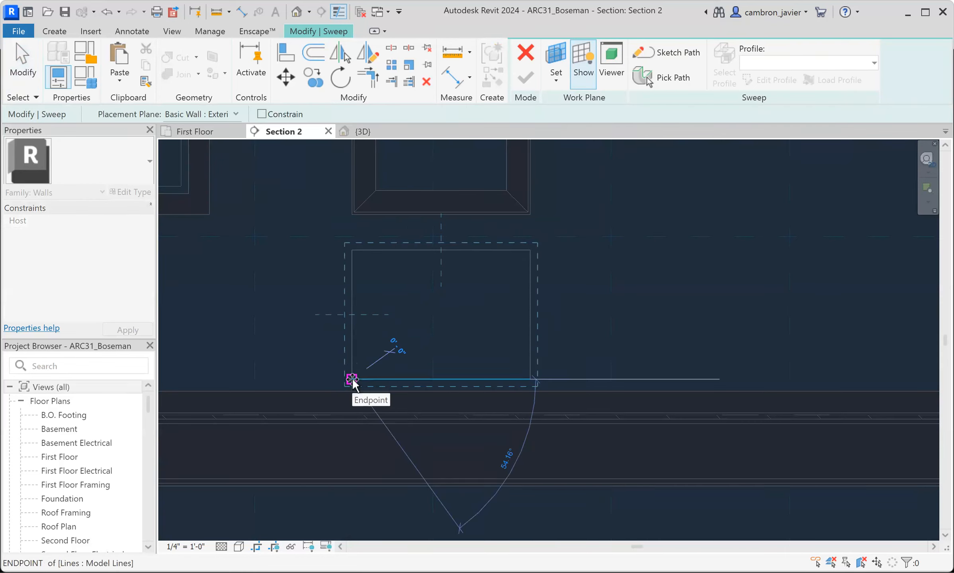
click(352, 379)
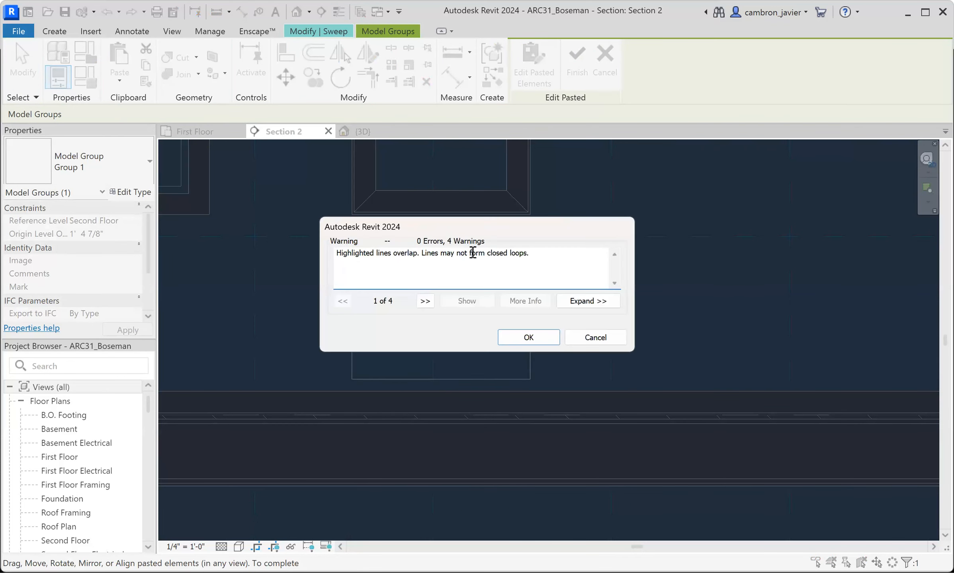
- Try to paste another copy of the rectangle group over the lower rectangle
click(583, 339)
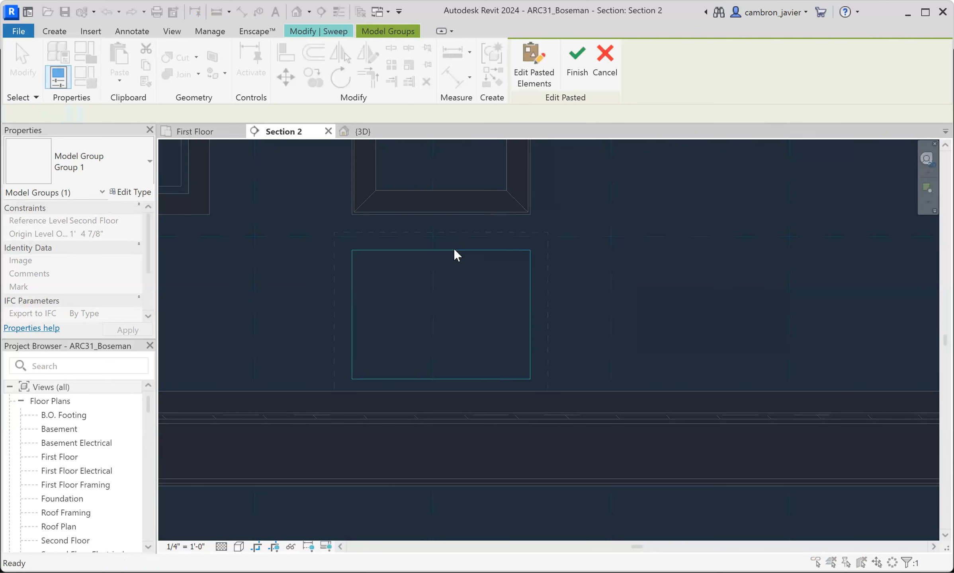
key(Escape)
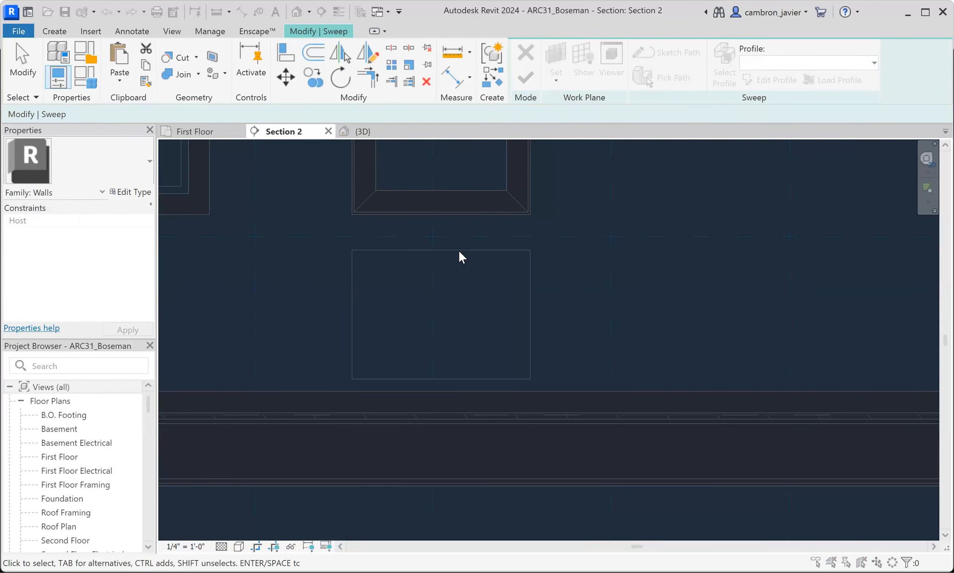
key(ctrl+v)
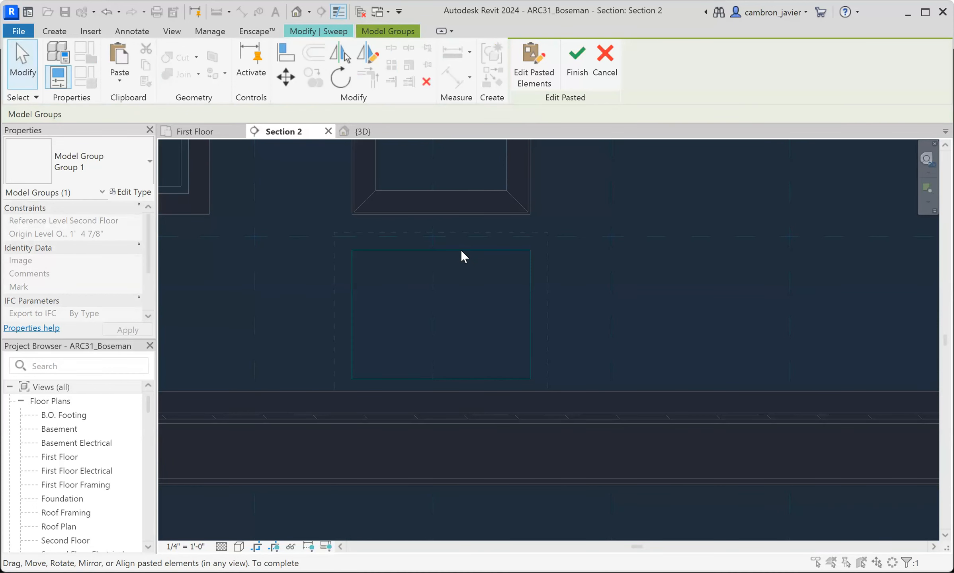
key(Escape)
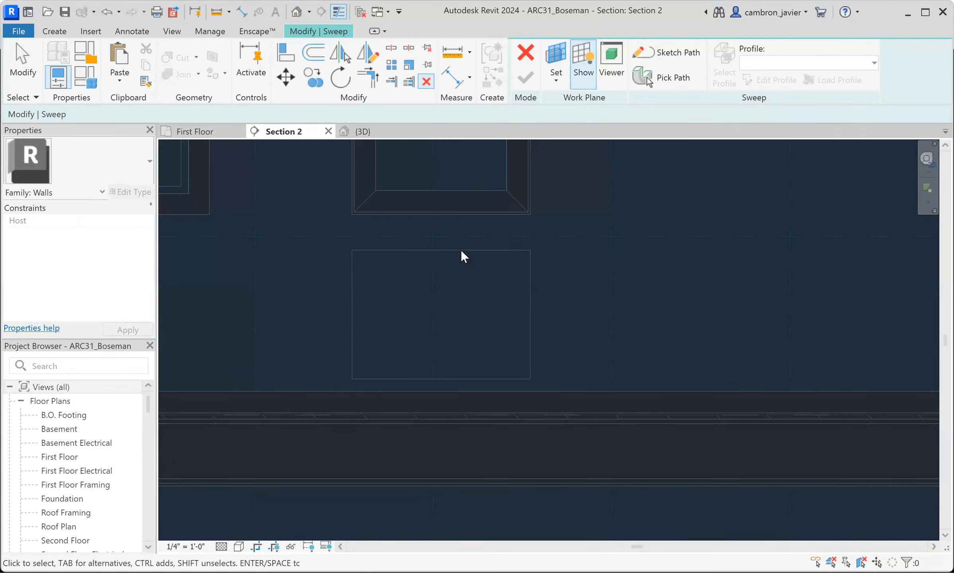
- Trace the lower rectangle below the panel with a model-line rectangle from corner to corner
scroll(417, 269, down, 1)
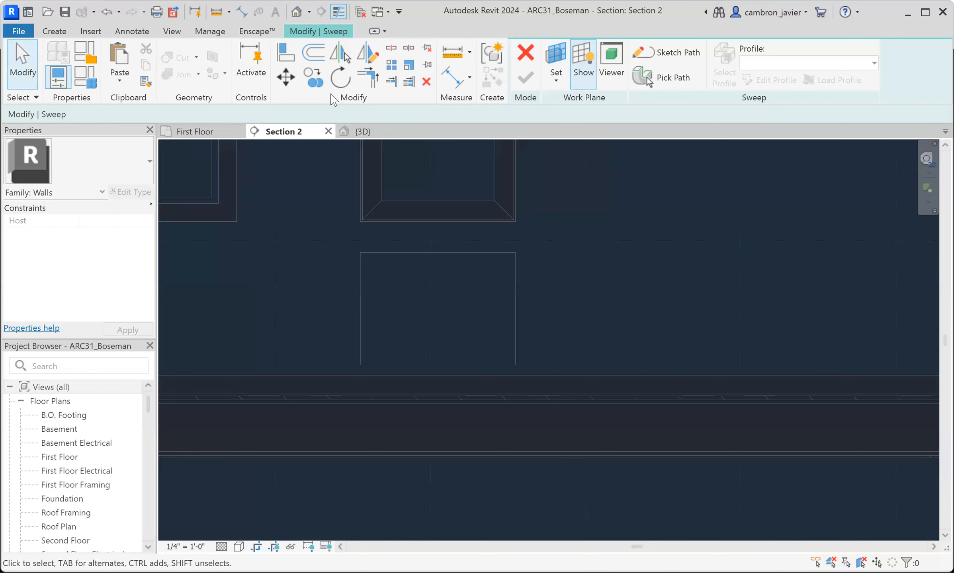
click(61, 33)
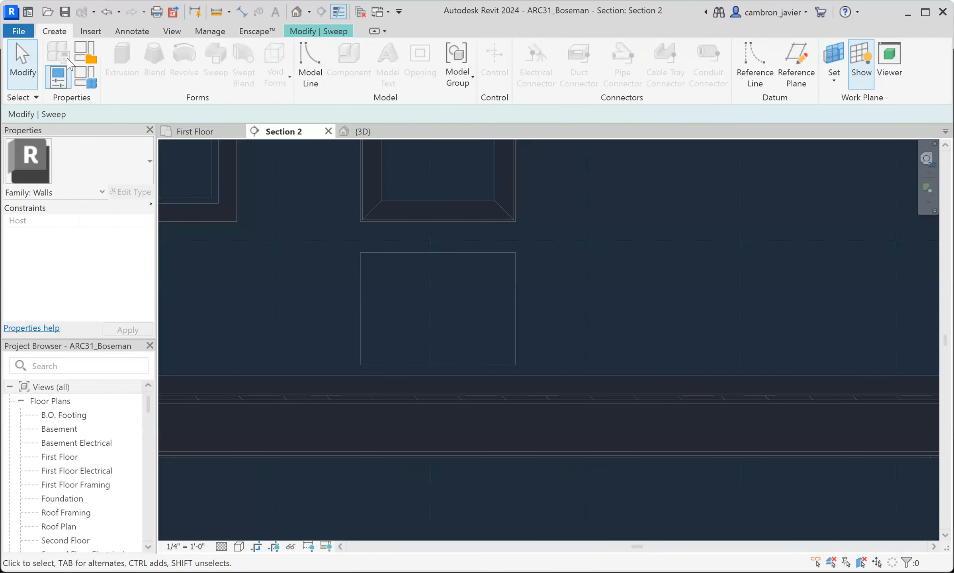
click(309, 66)
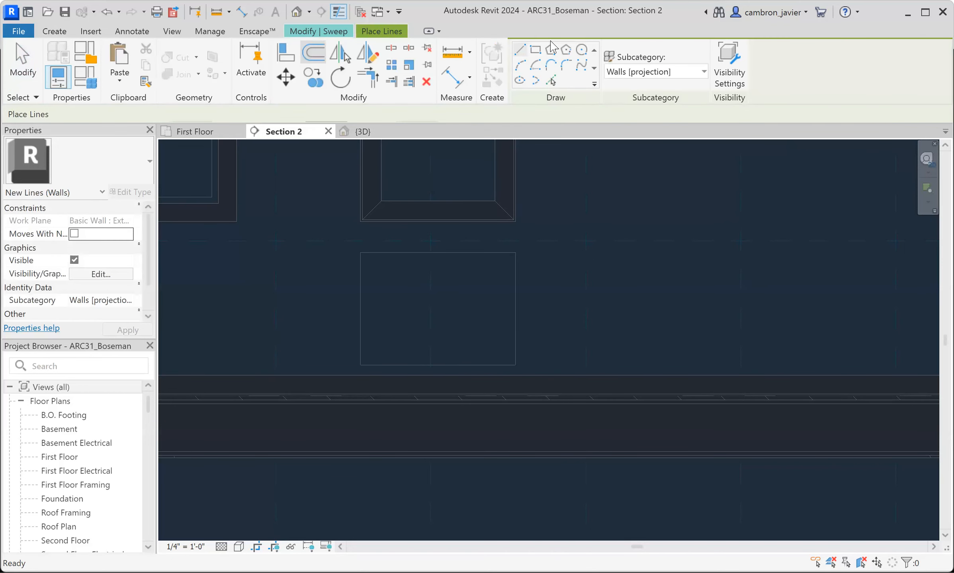
click(537, 56)
click(361, 253)
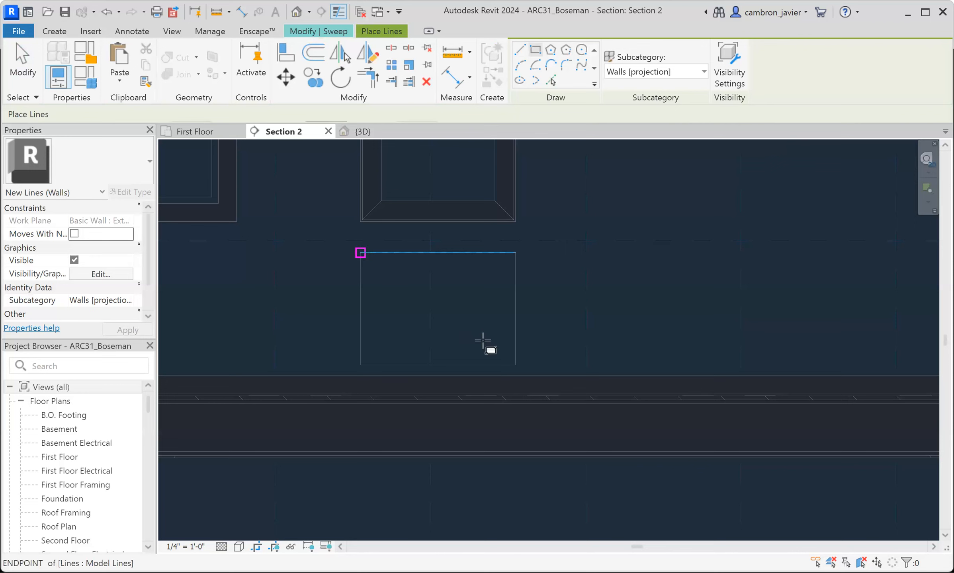
click(515, 365)
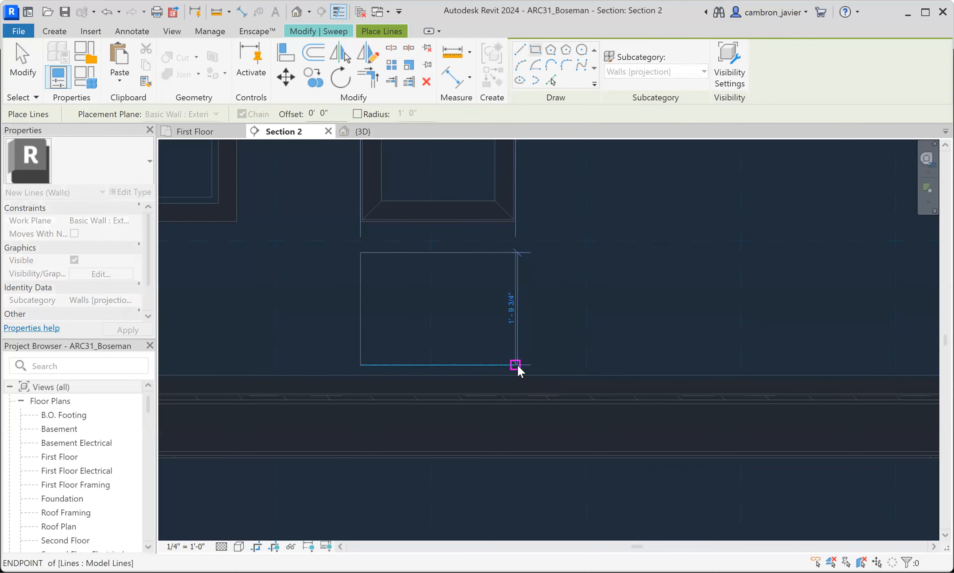
- Discard the current sweep together with its sketched lines
key(Escape)
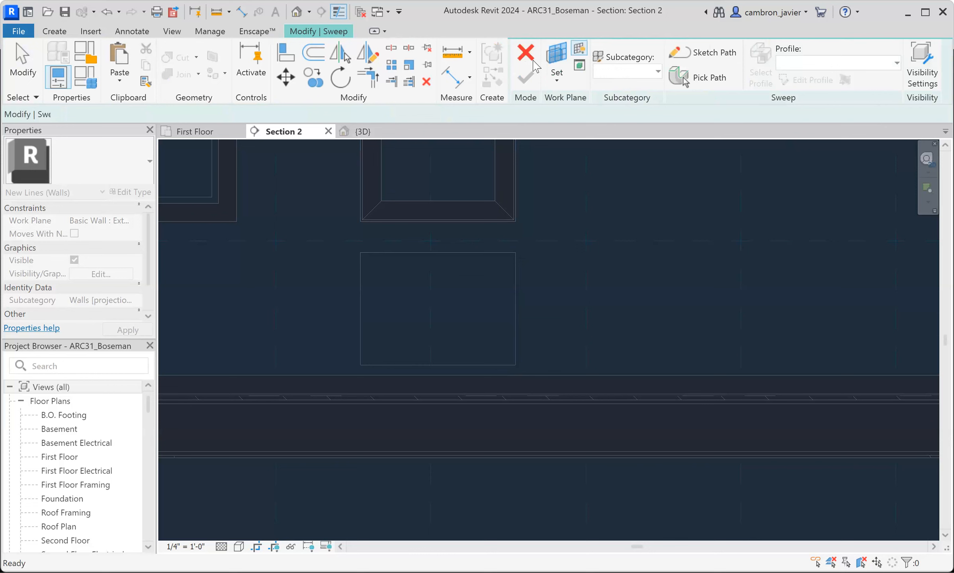
key(Escape)
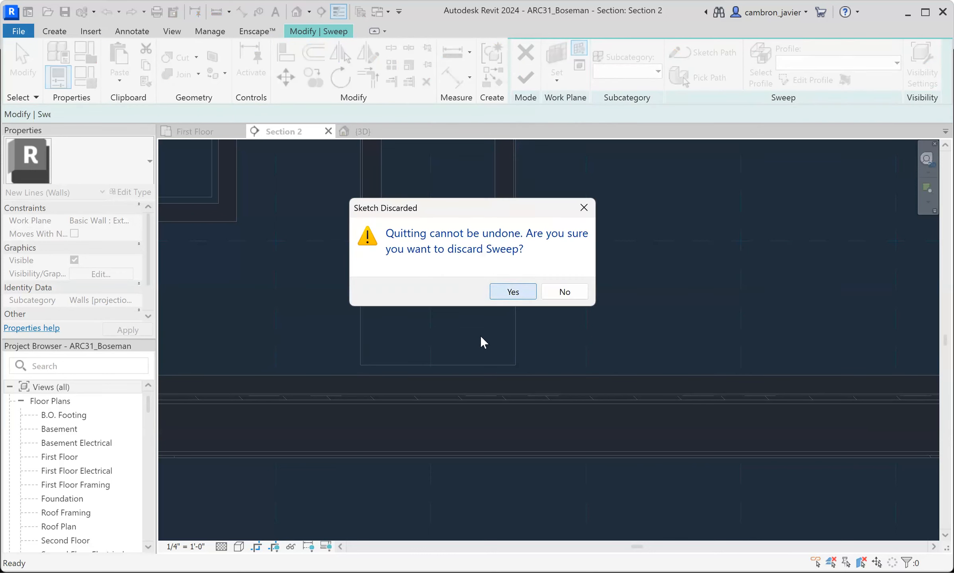
key(Return)
scroll(414, 329, down, 3)
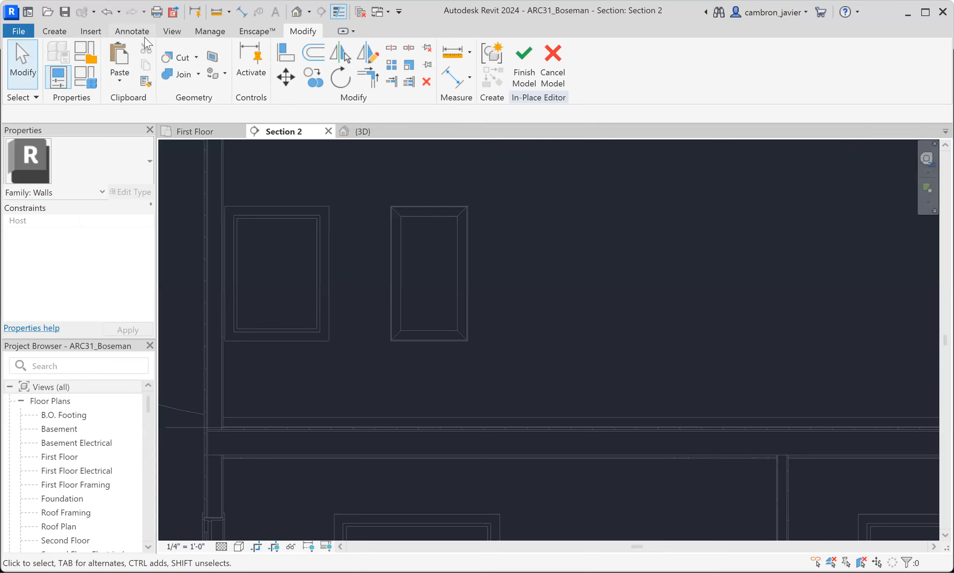
- Start a new sweep, pick the exterior wall in the 3D view as its work plane, and open Section 2 for sketching
click(57, 31)
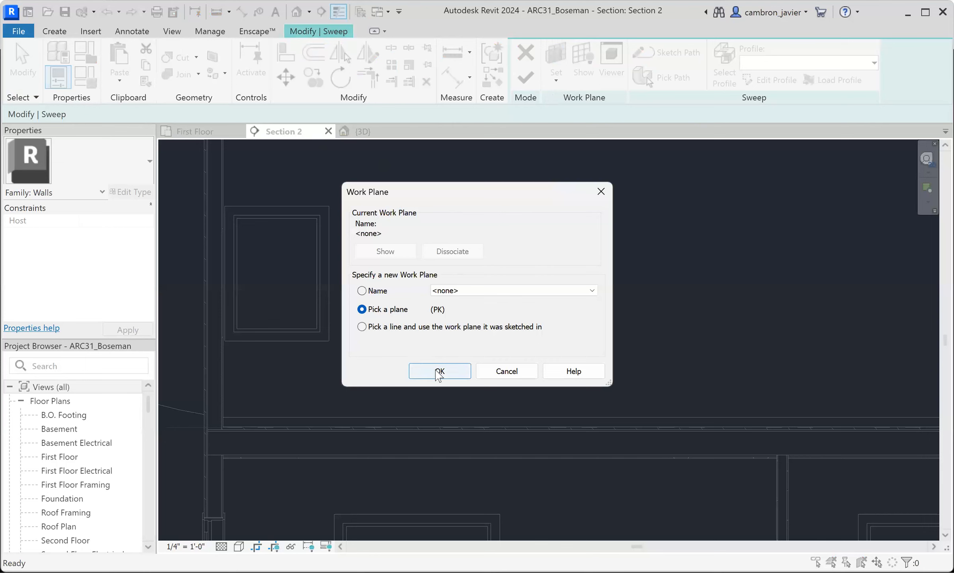
click(437, 370)
click(361, 132)
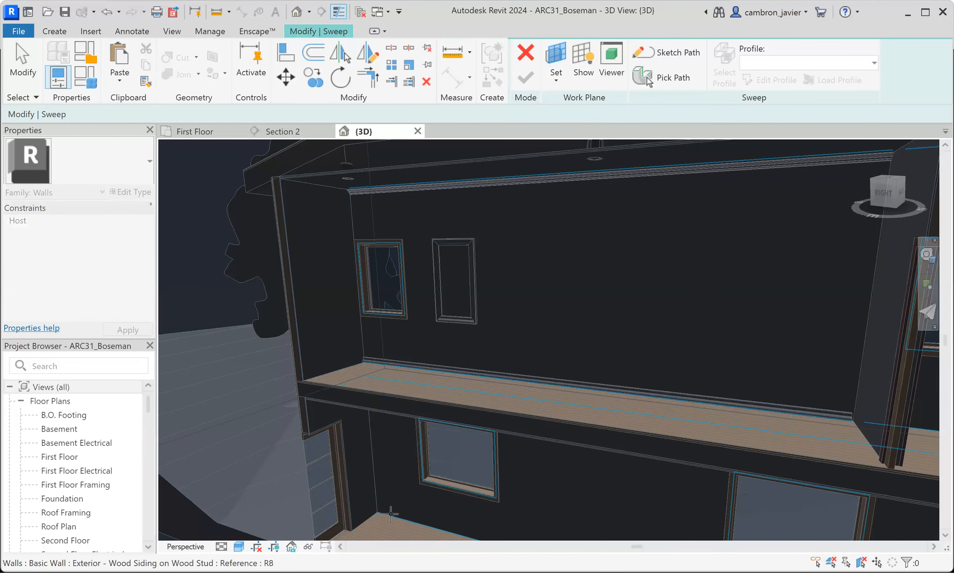
click(388, 514)
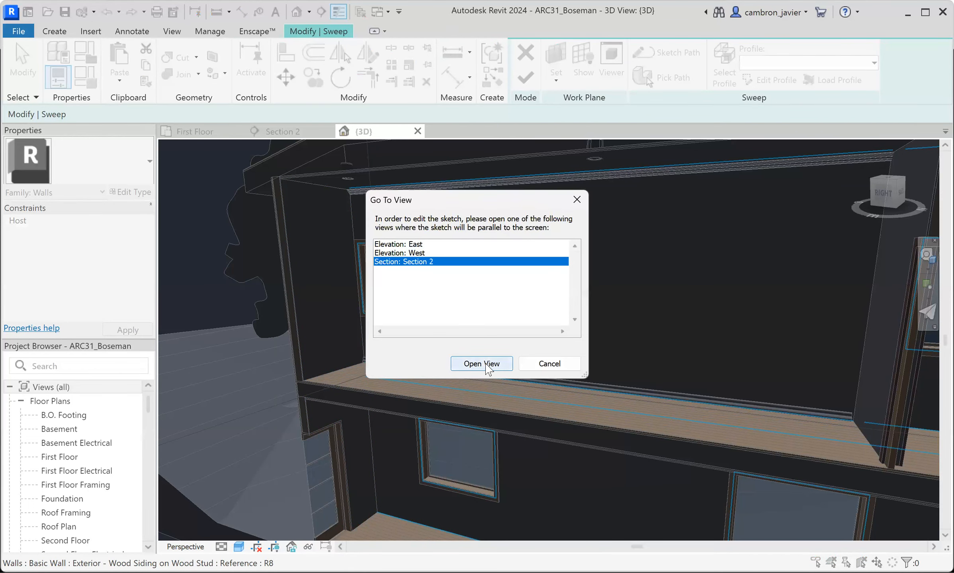
key(Return)
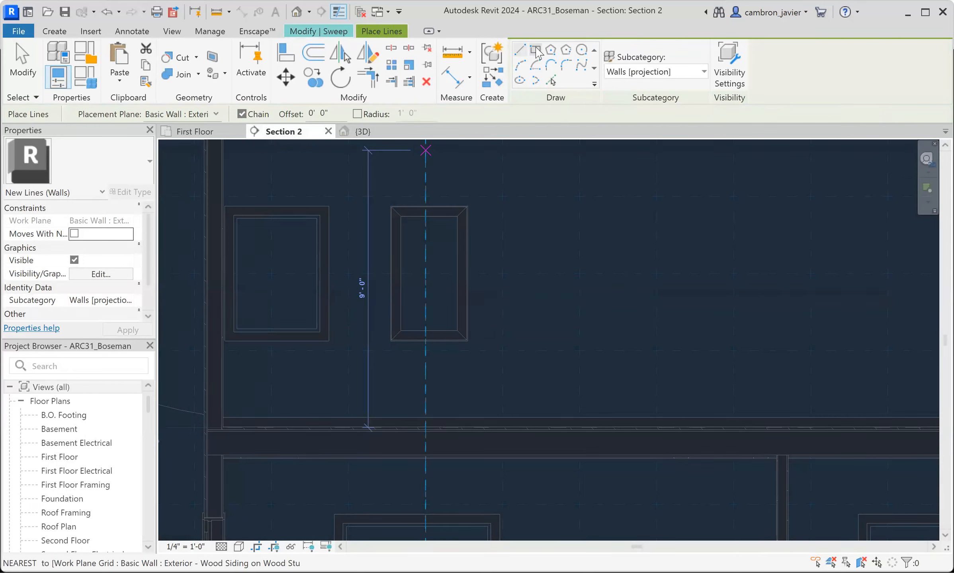
- Draw a model-line rectangle about 2'-5" wide and 1'-5" high between the existing panel and the base trim
click(536, 51)
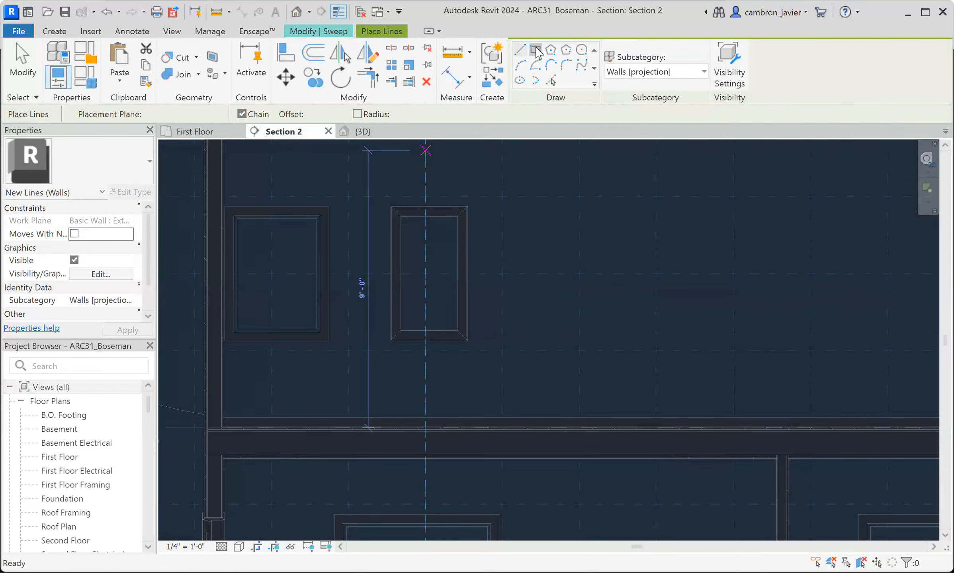
click(395, 366)
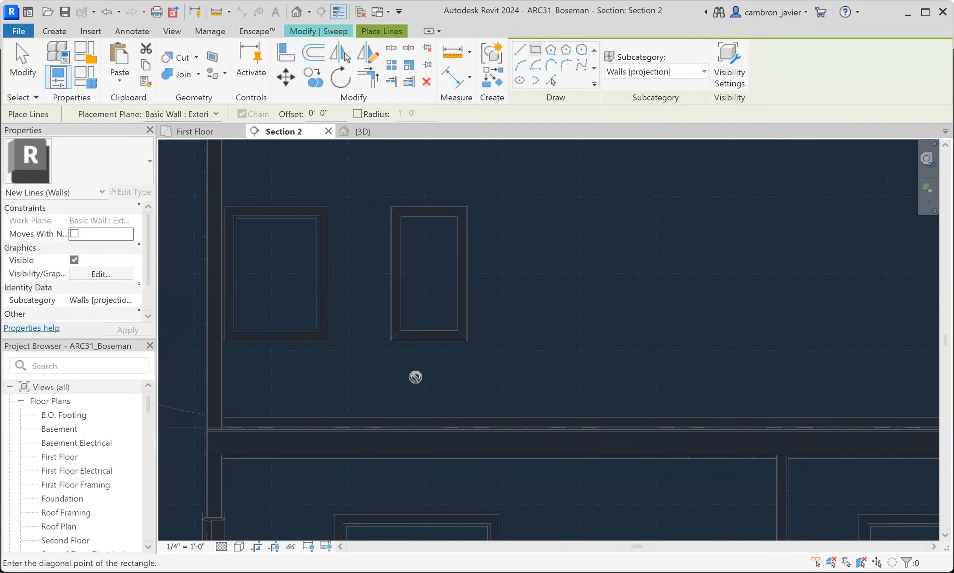
click(468, 409)
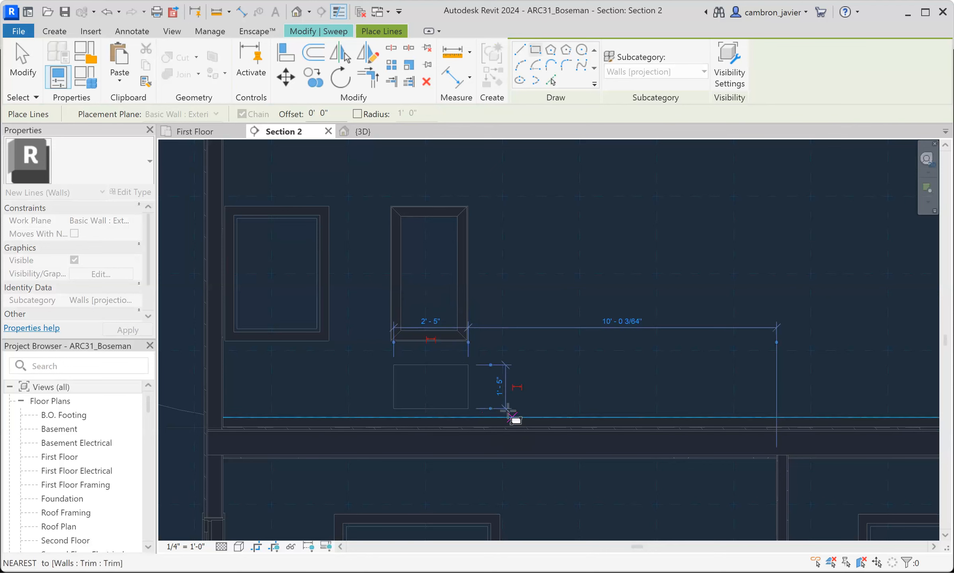
key(Escape)
key(Escape)
scroll(464, 375, up, 4)
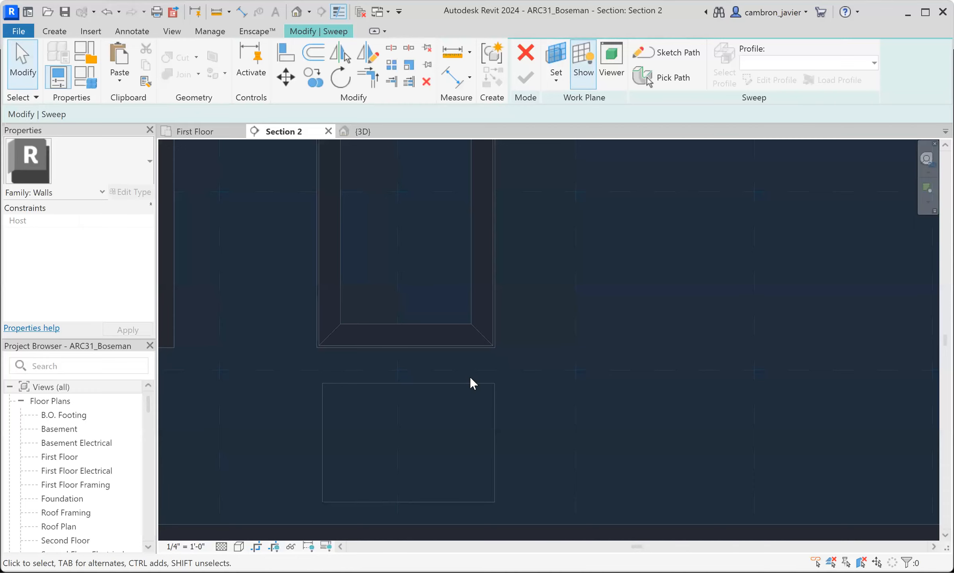
- Sketch a rectangular sweep path about 2'-5" wide and 1'-8" high below the existing panel
click(669, 57)
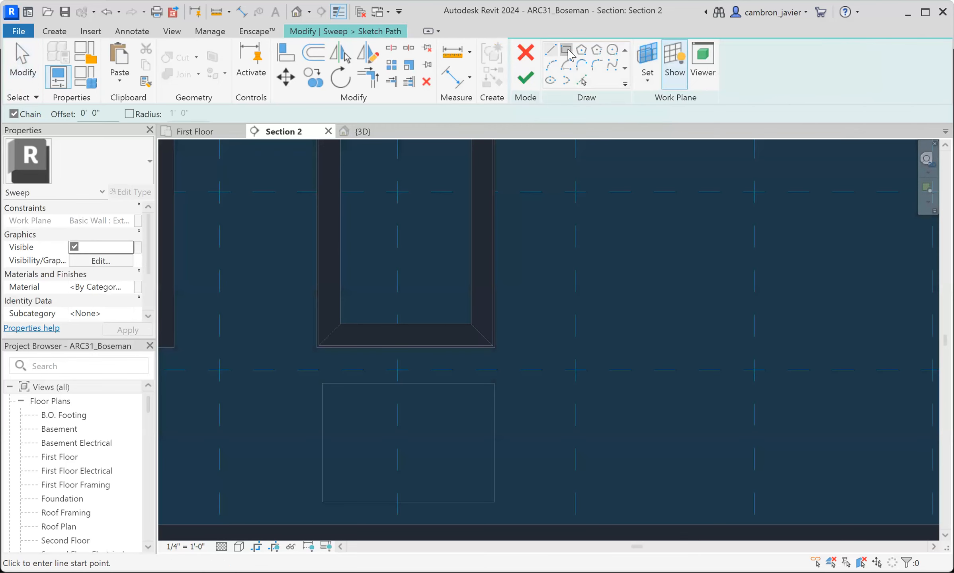
click(322, 370)
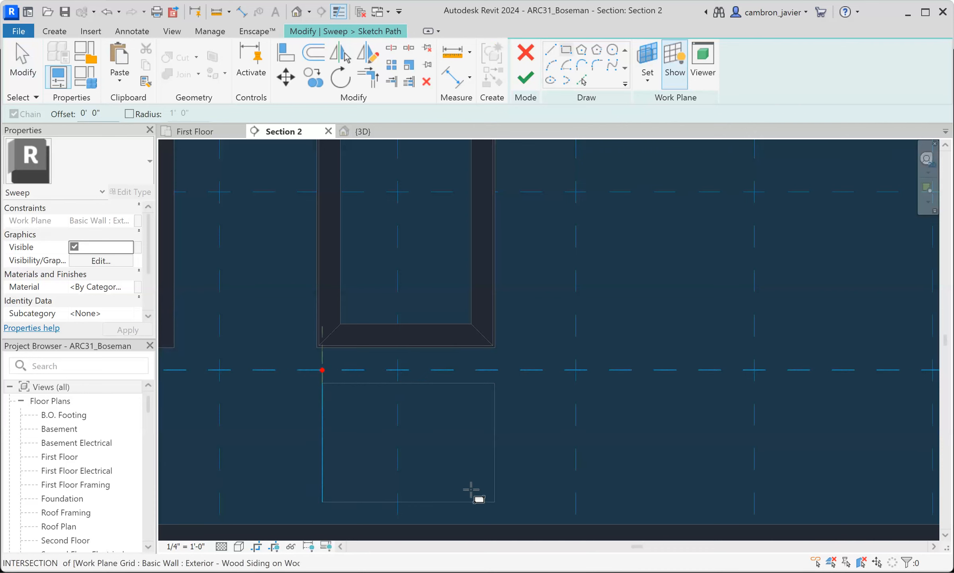
click(495, 492)
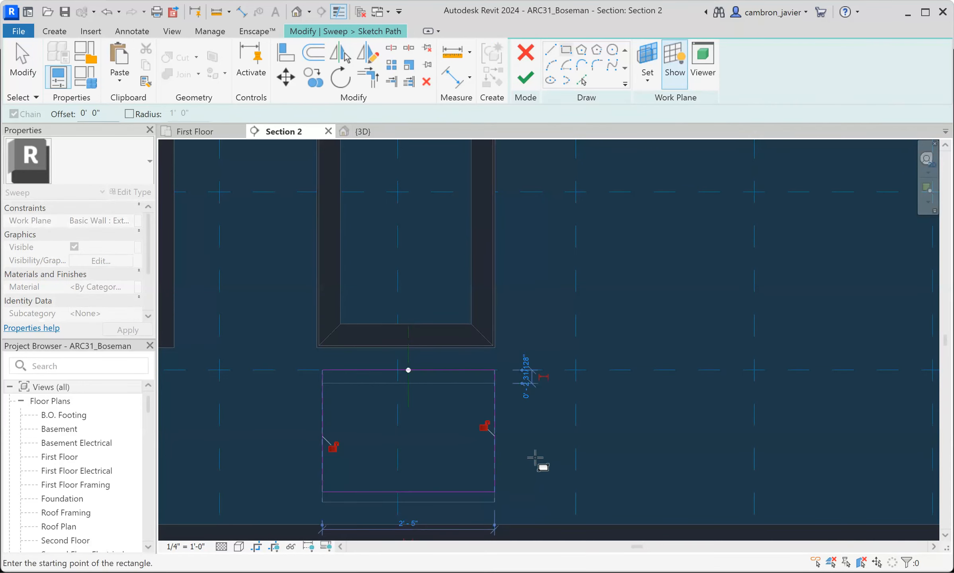
key(Escape)
middle_drag(530, 396, 520, 375)
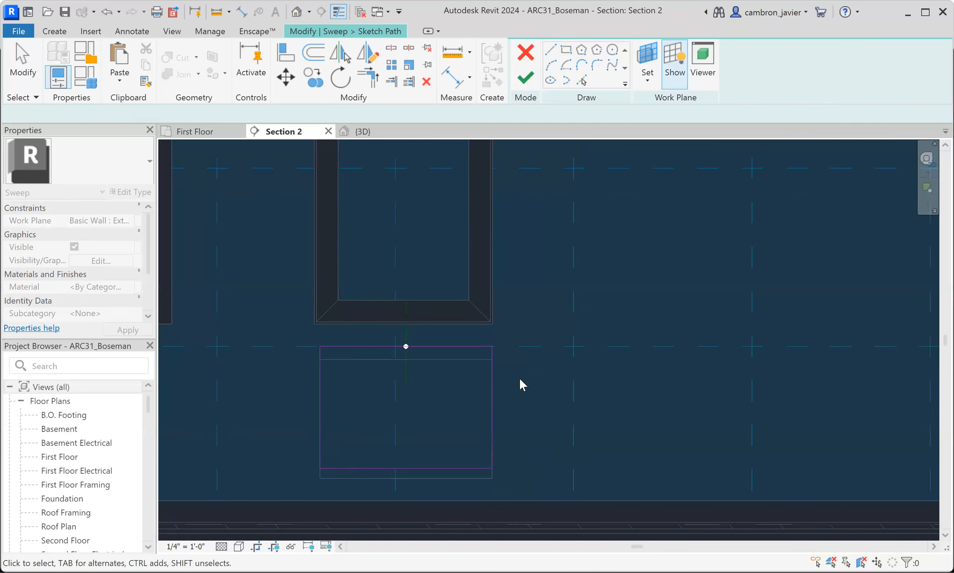
- Align both vertical sides of the sweep path with the outer side edges of the panel above
key(a)
key(l)
click(494, 286)
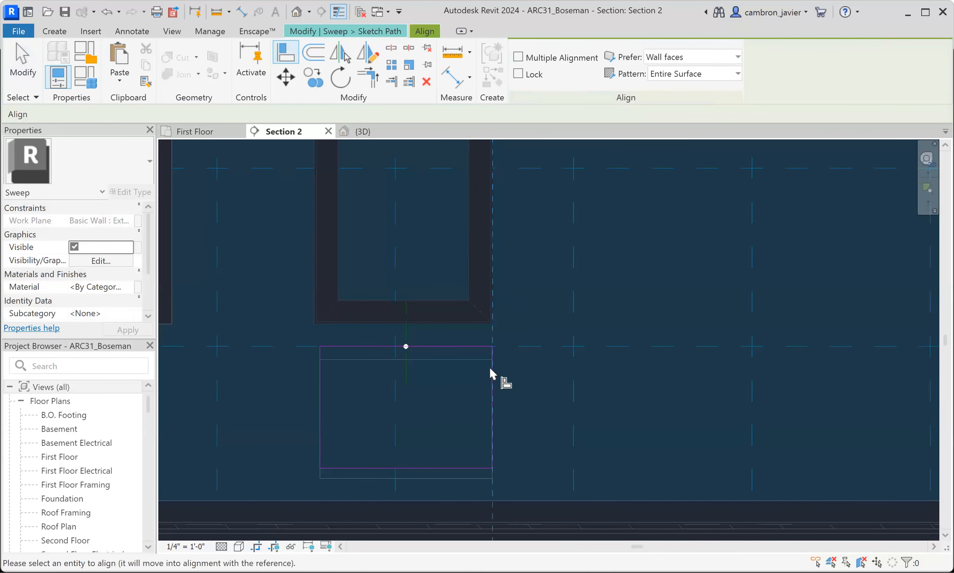
click(492, 360)
click(317, 293)
click(321, 359)
key(Escape)
key(Escape)
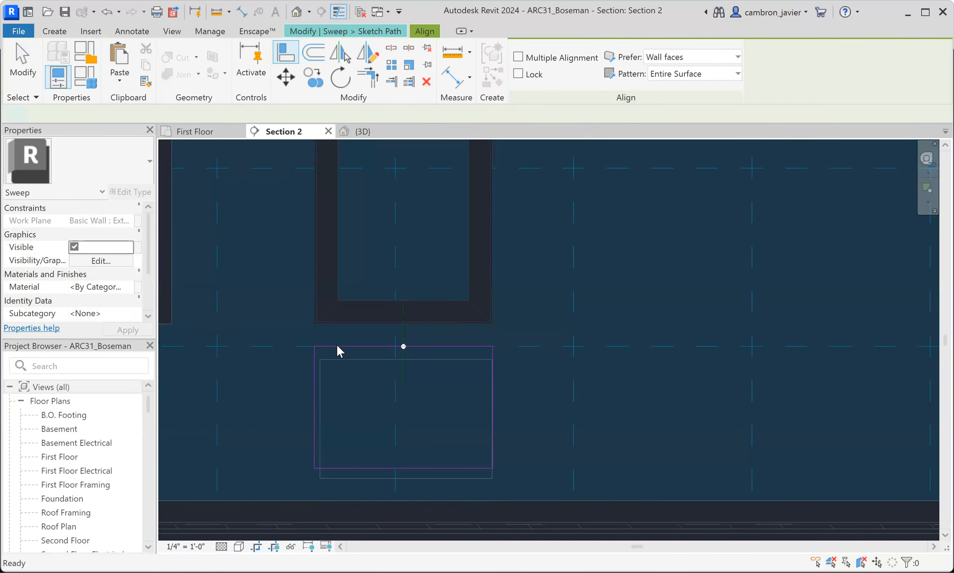
- Set the path's top line 0'-6" below the bottom edge of the panel above
scroll(438, 349, up, 1)
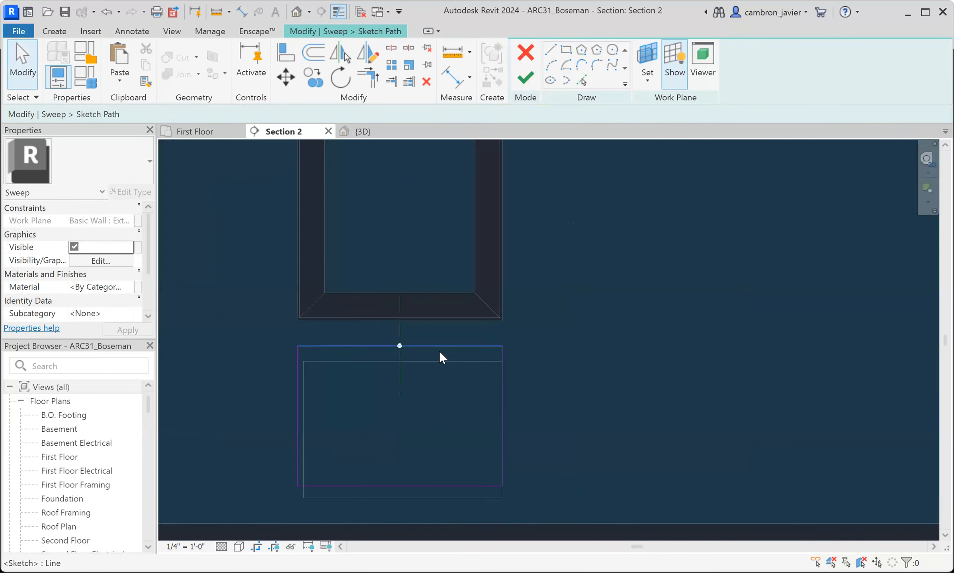
click(441, 346)
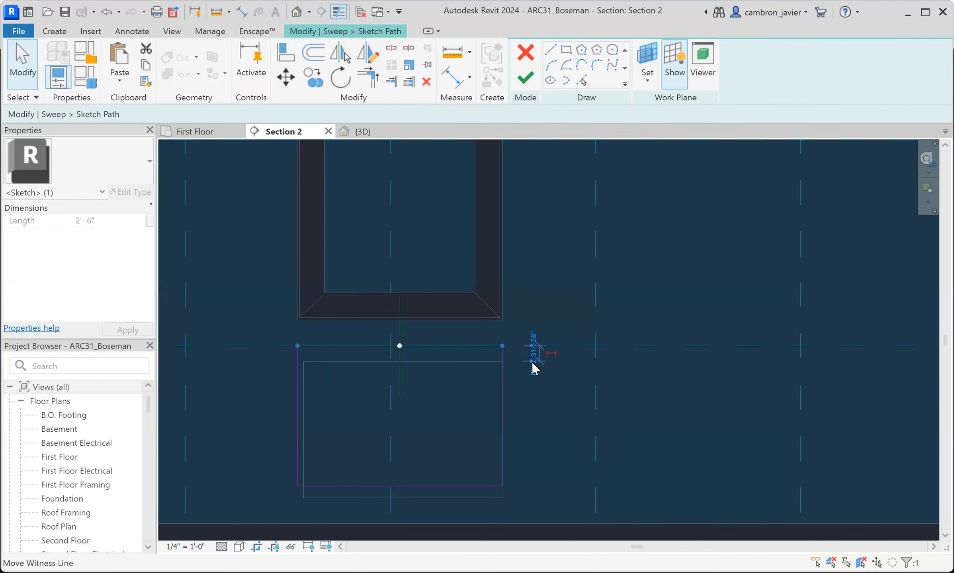
drag(506, 340, 490, 320)
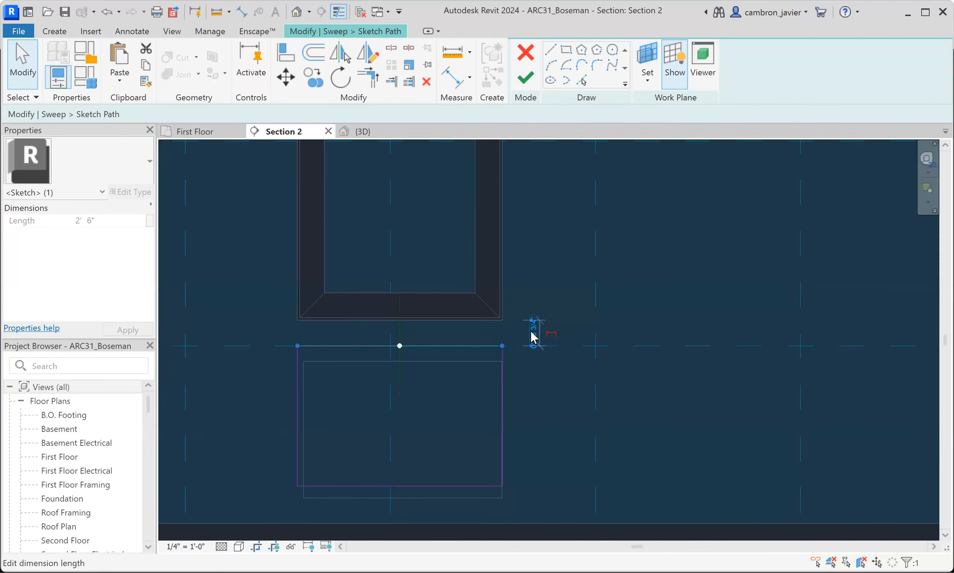
scroll(529, 336, up, 2)
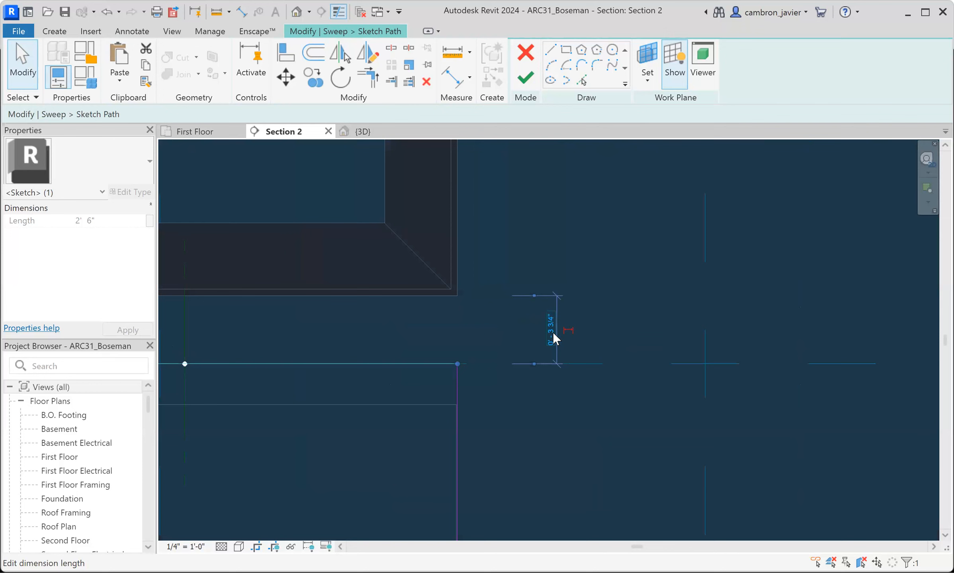
click(553, 332)
text(0)
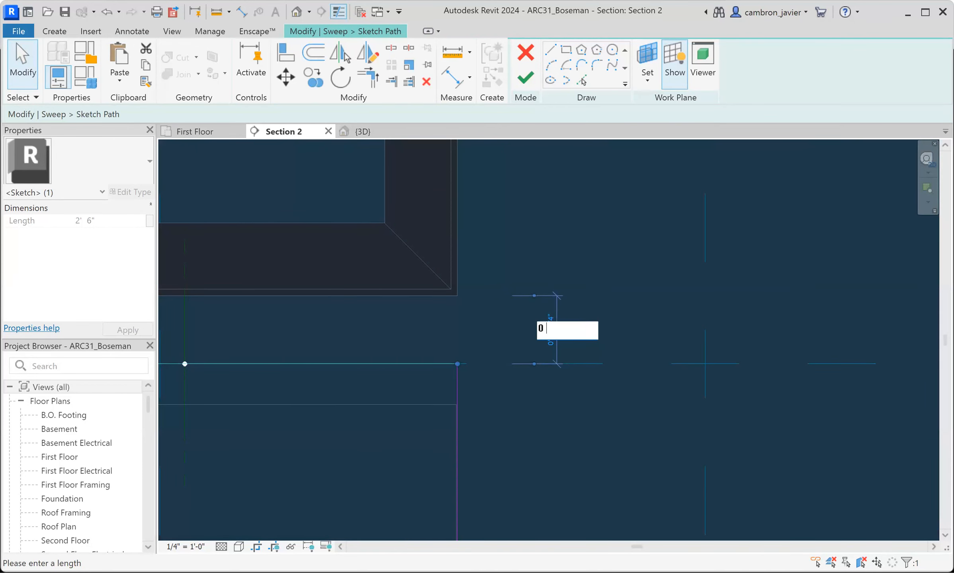
text(' - 6)
key(Return)
scroll(541, 335, down, 7)
scroll(521, 392, up, 2)
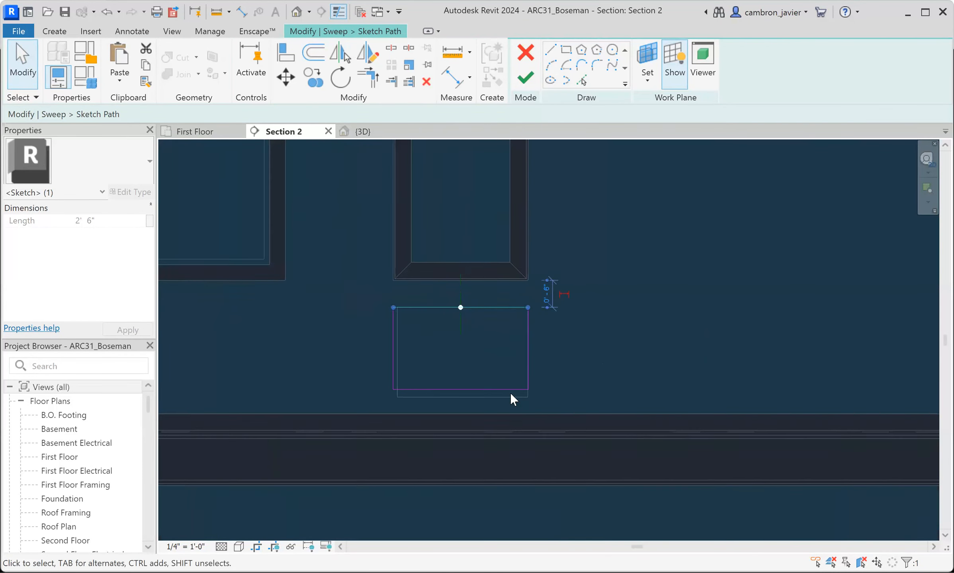
- Set the path's bottom line 0'-6" above the floor line at the base trim, and finish the path sketch
click(506, 388)
scroll(556, 400, up, 4)
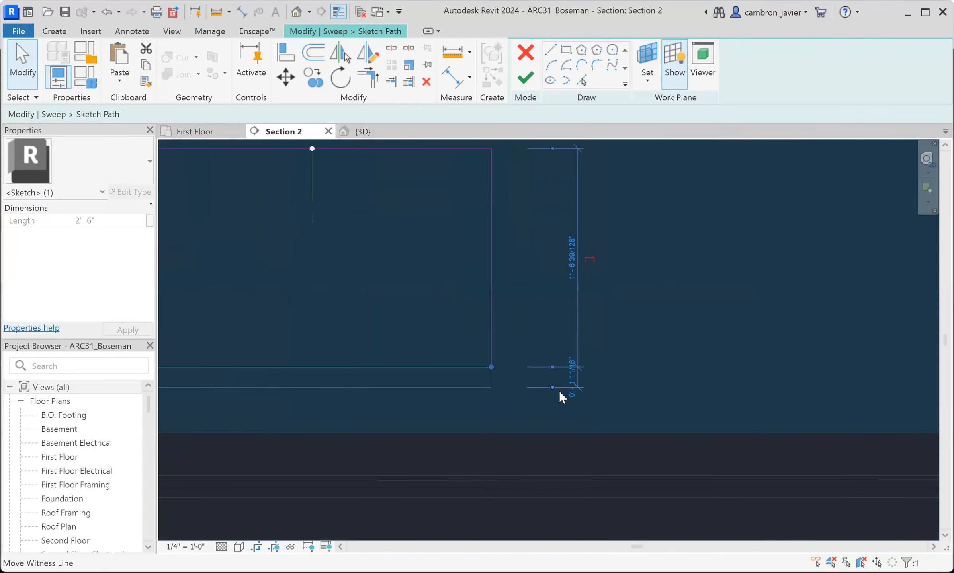
drag(553, 387, 543, 474)
click(570, 415)
text(0' - 6)
key(Return)
scroll(561, 348, down, 3)
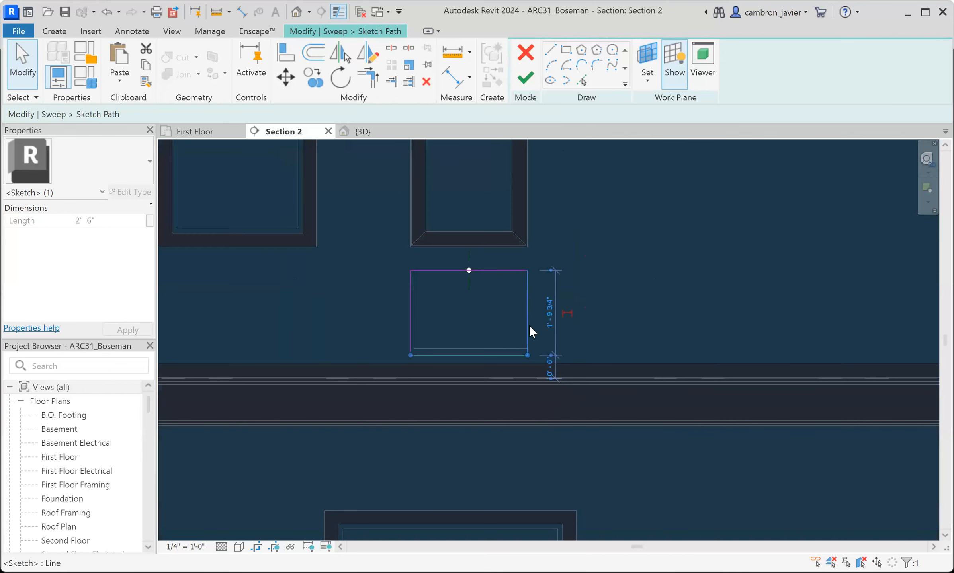
scroll(416, 283, down, 1)
click(525, 78)
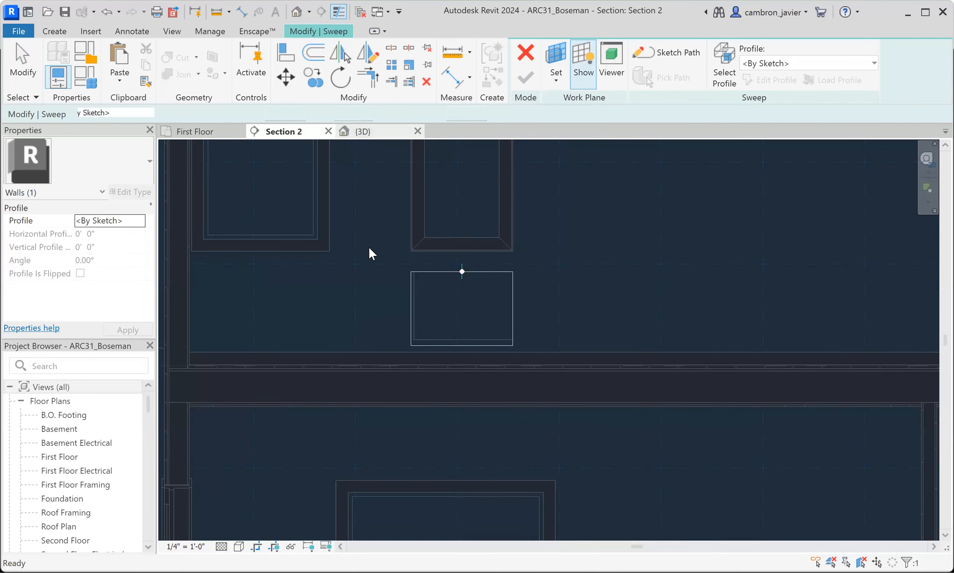
- Assign the WallSweep1 profile to the new sweep path and bring it into close view in 3D
key(ctrl+Tab)
scroll(474, 339, up, 4)
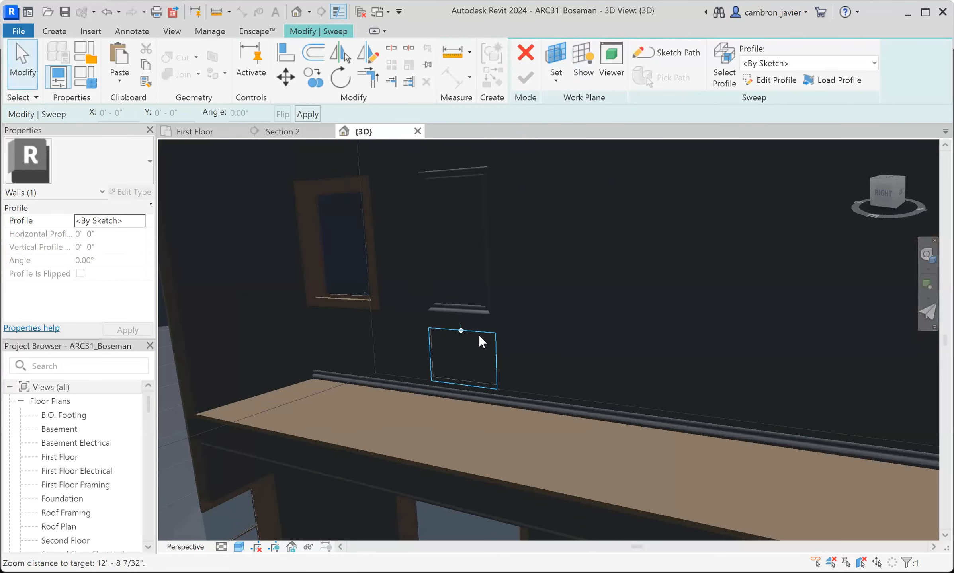
scroll(478, 335, up, 3)
click(773, 67)
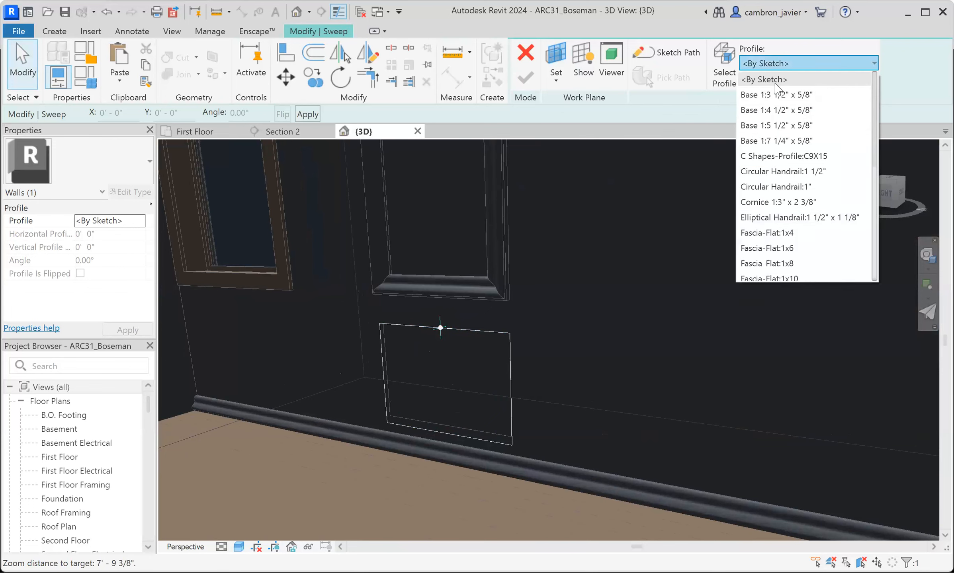
scroll(756, 187, down, 4)
click(751, 272)
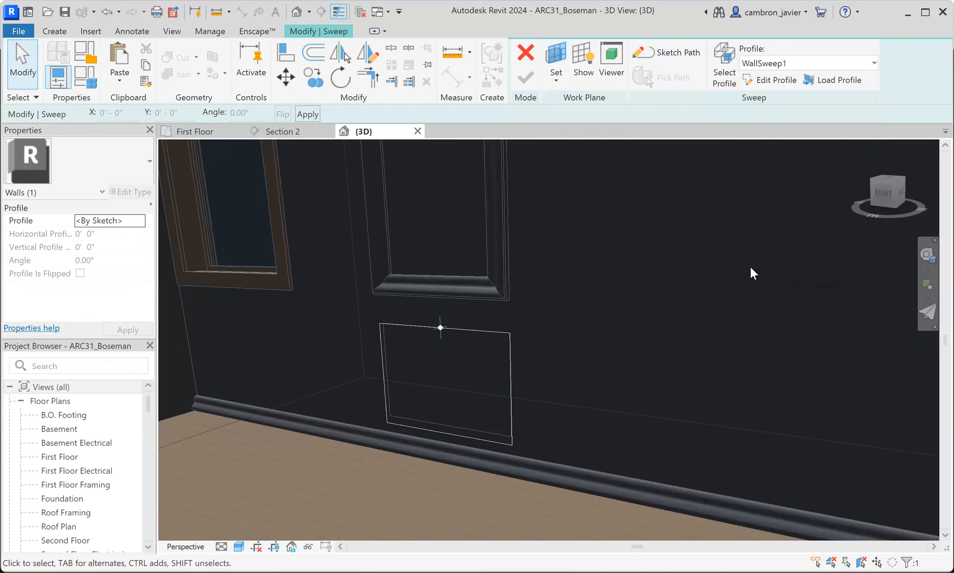
scroll(436, 334, up, 2)
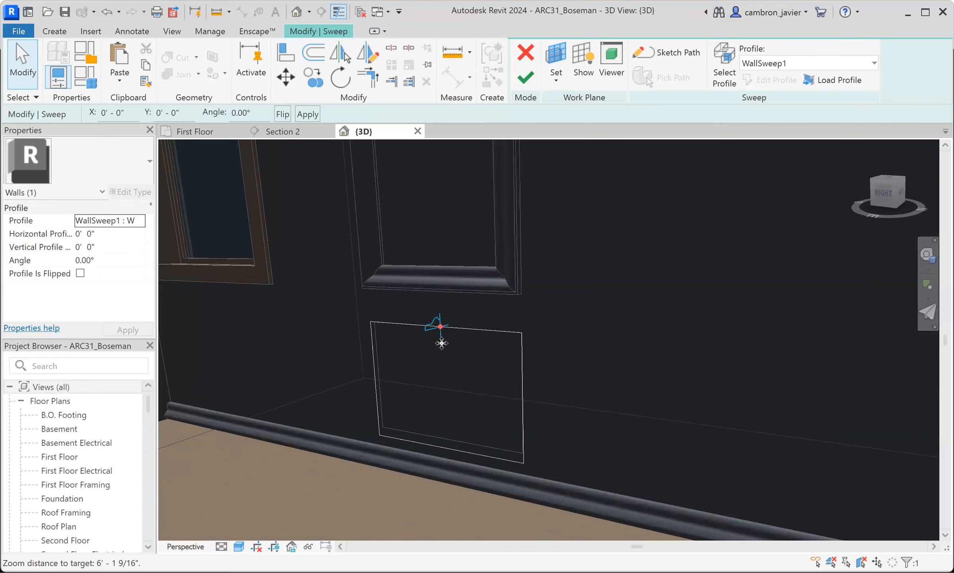
- Set the lower sweep profile's angle to 90° and finish the sweep
scroll(441, 344, up, 3)
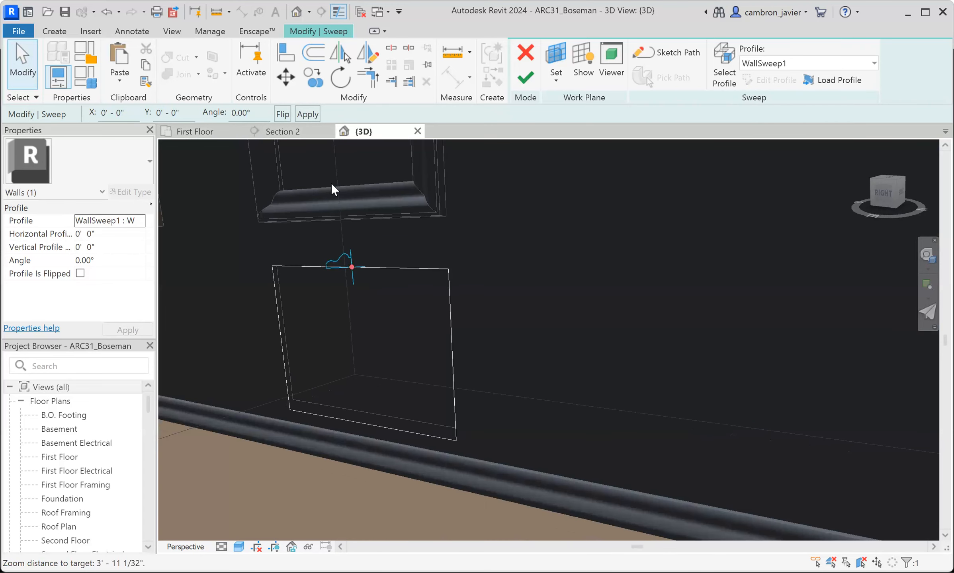
drag(256, 113, 190, 106)
text(90)
key(Return)
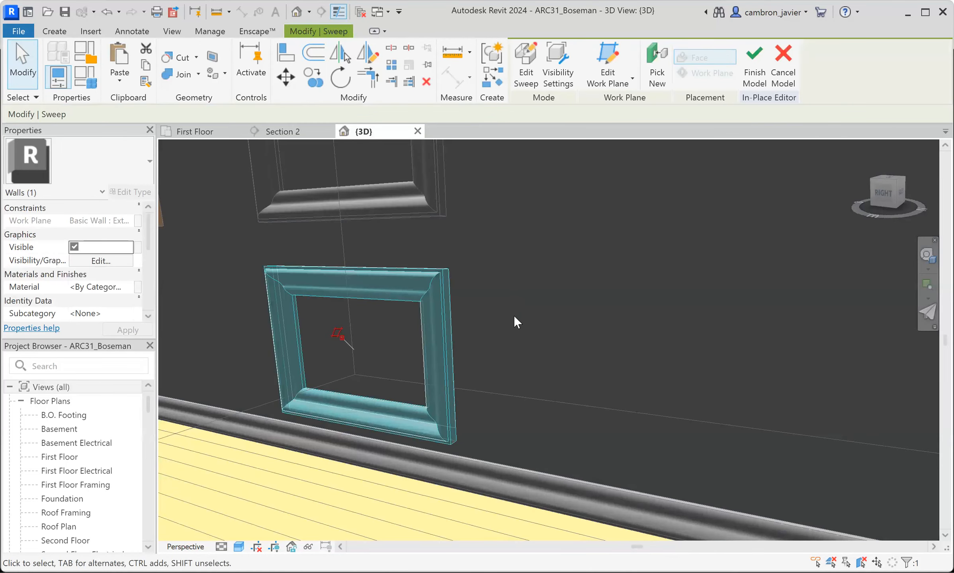
- Return to Section 2 and finish the in-place model of the lower panel
click(513, 316)
scroll(438, 289, up, 3)
click(268, 133)
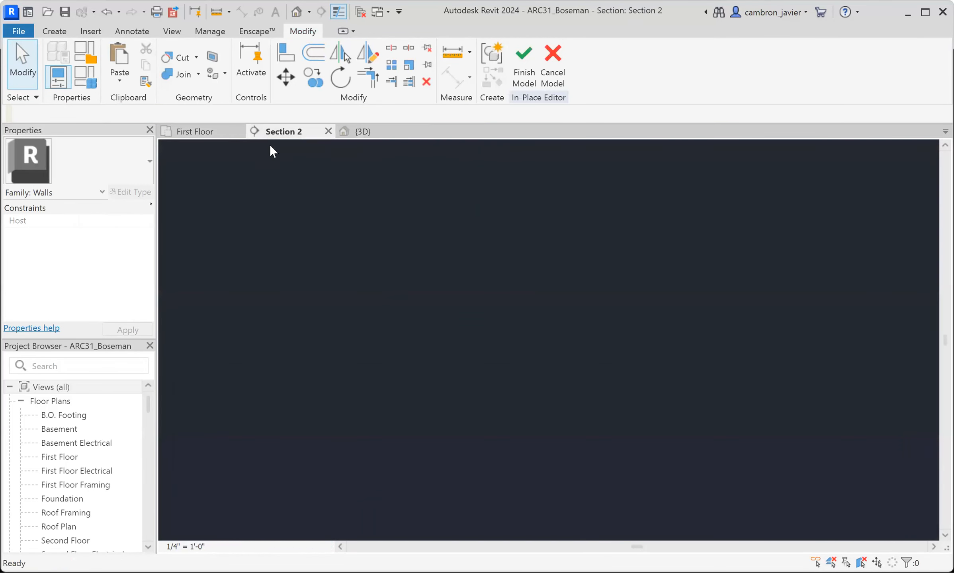
click(528, 59)
- Copy the upper and lower panels together 4'-0" horizontally to the right along the wall
click(454, 277)
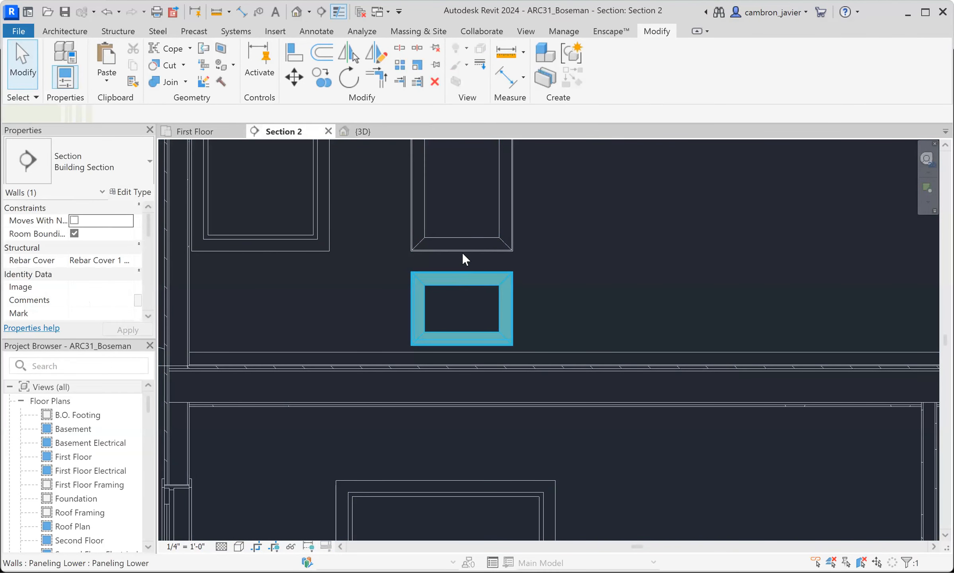
ctrl+click(464, 250)
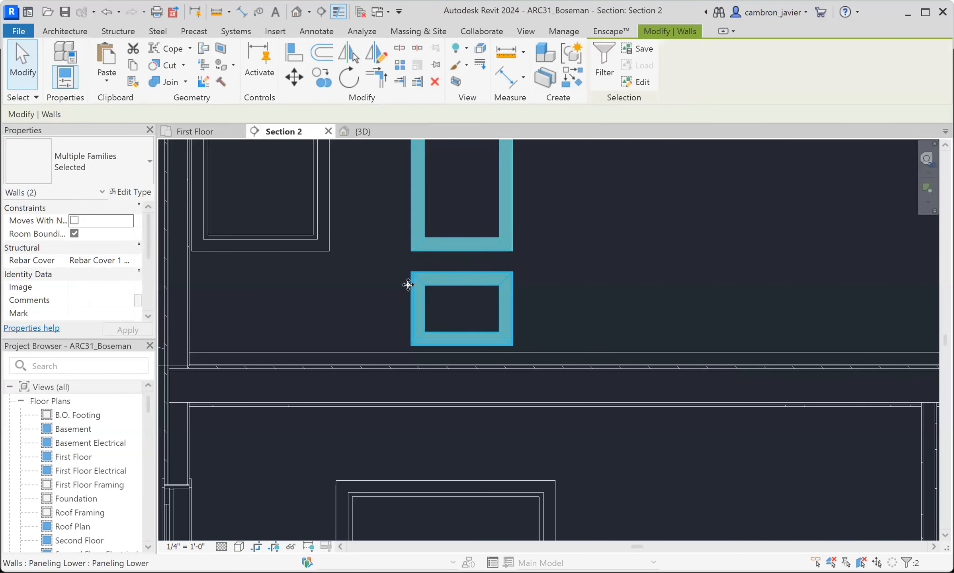
scroll(420, 249, down, 5)
scroll(427, 238, up, 2)
key(c)
key(o)
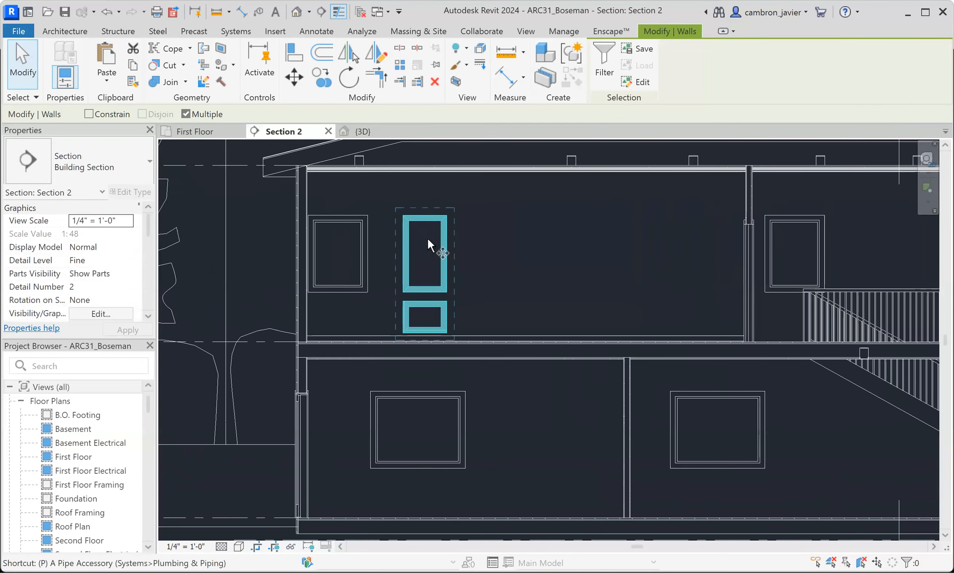
scroll(403, 217, up, 3)
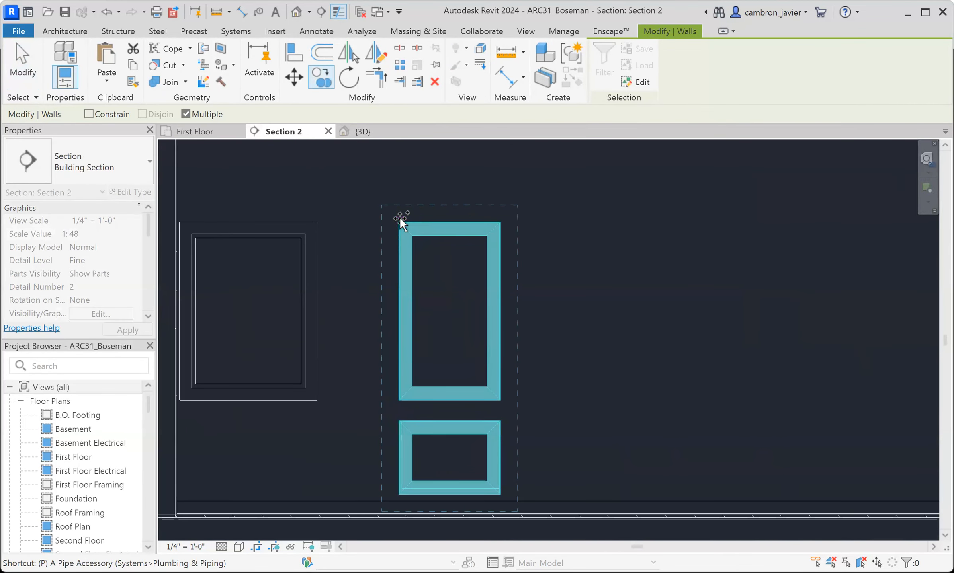
click(399, 218)
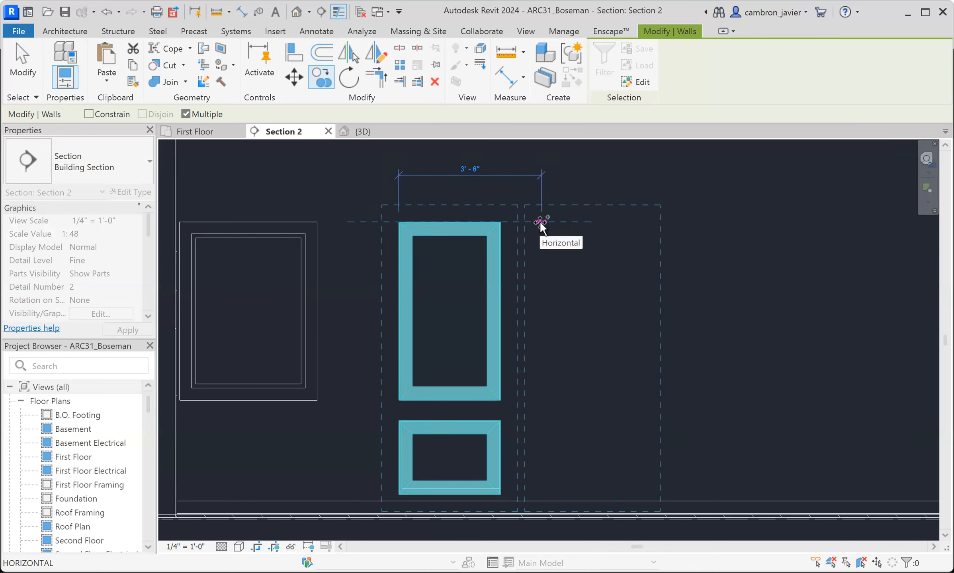
text(4)
key(Return)
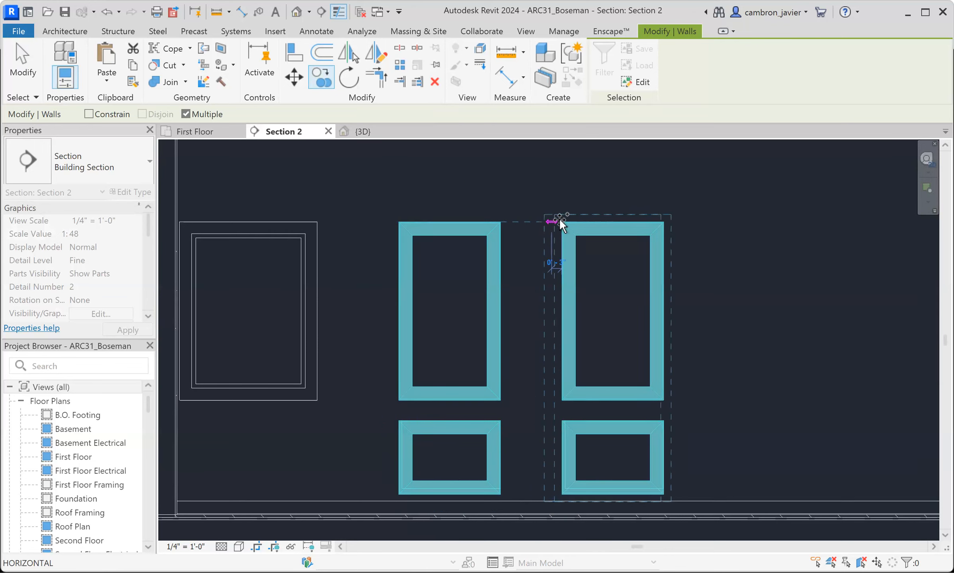
key(Escape)
key(Escape)
- Copy the second panel pair 4'-0" farther right with multiple copies enabled, using the first upper panel's top-right corner as base point
scroll(666, 251, down, 2)
middle_drag(689, 276, 618, 276)
drag(624, 325, 567, 369)
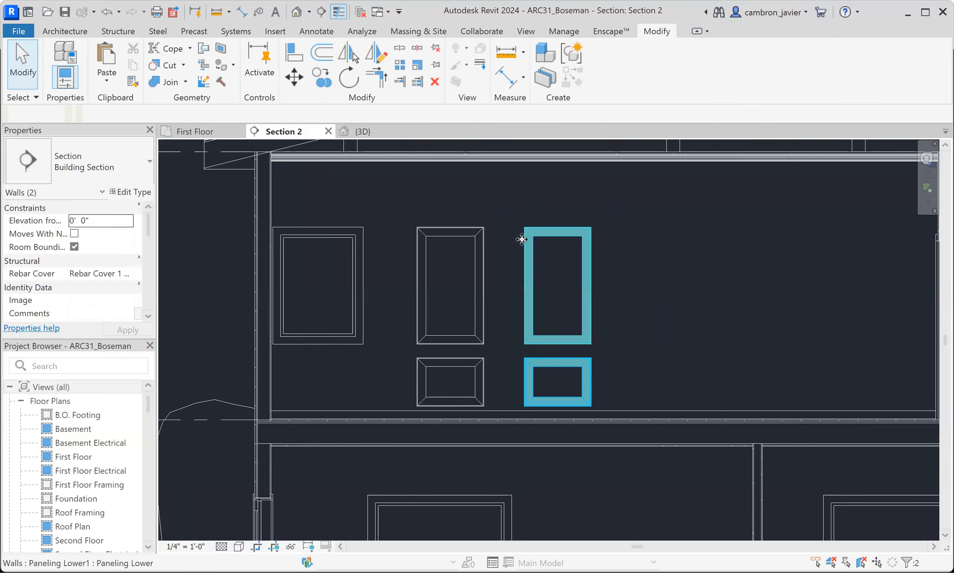
key(c)
key(o)
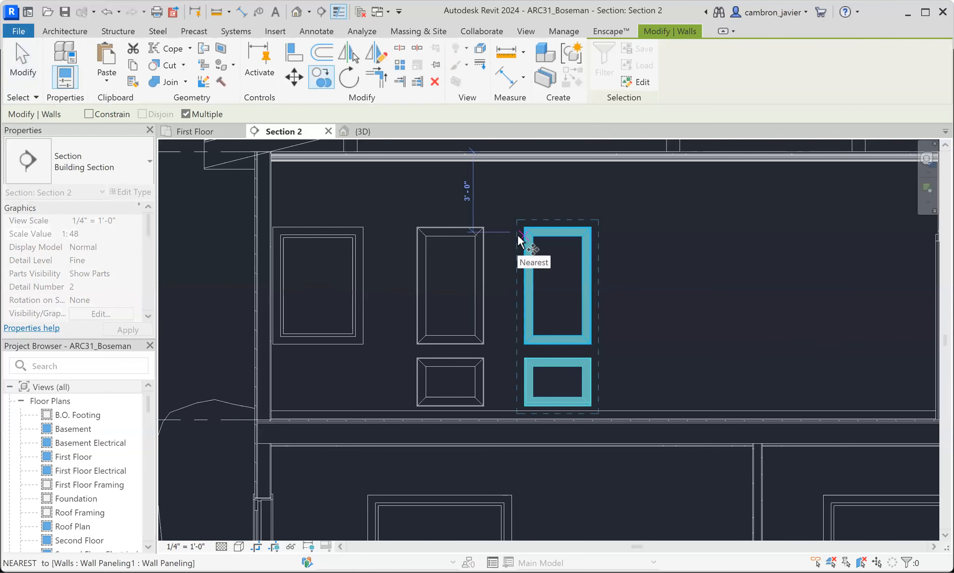
scroll(502, 213, up, 3)
click(463, 246)
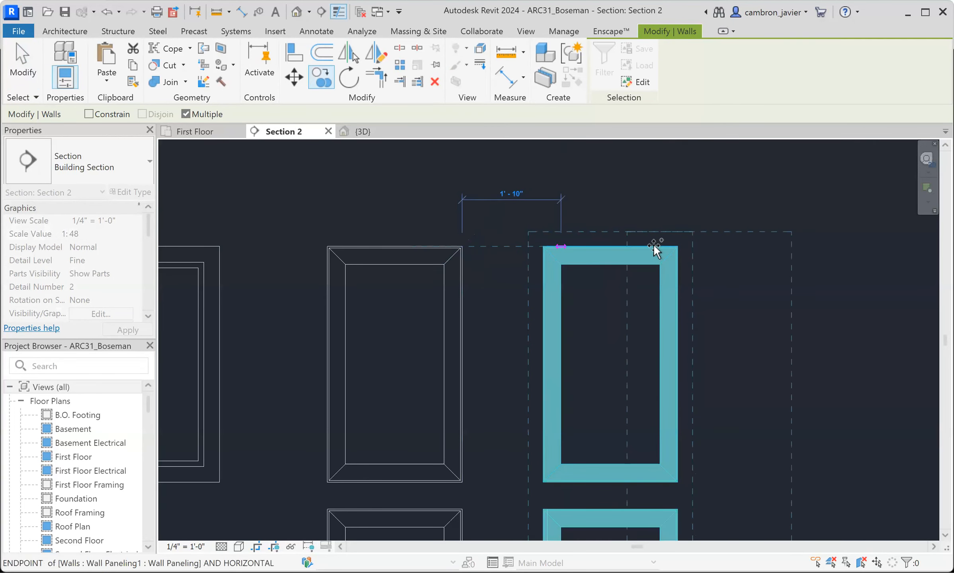
scroll(605, 249, down, 5)
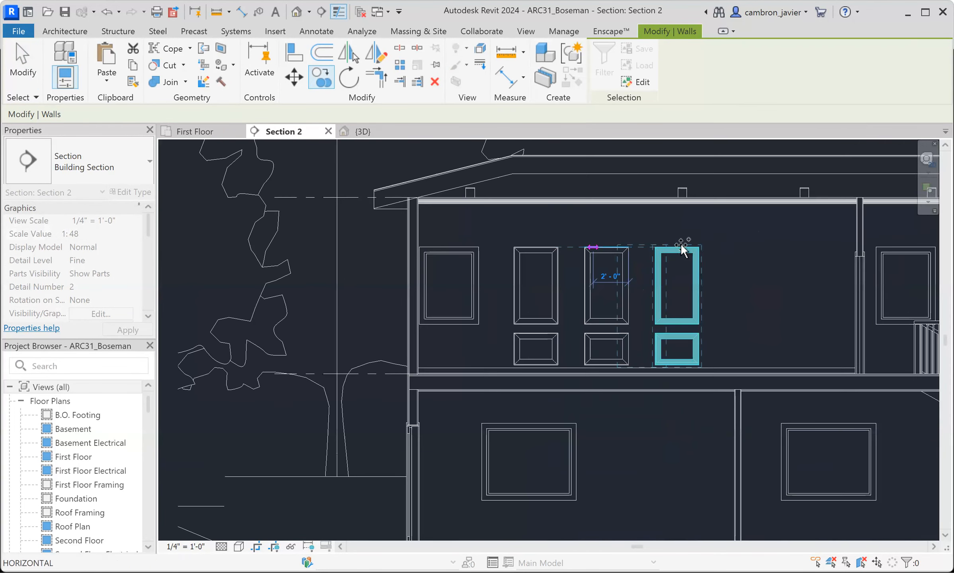
- Place two more copies of the panel pair at 4'-0" spacing toward the right end of the wall, and end copying
scroll(621, 262, up, 3)
scroll(654, 249, up, 3)
click(631, 249)
scroll(630, 250, down, 3)
scroll(709, 252, down, 3)
scroll(695, 250, up, 5)
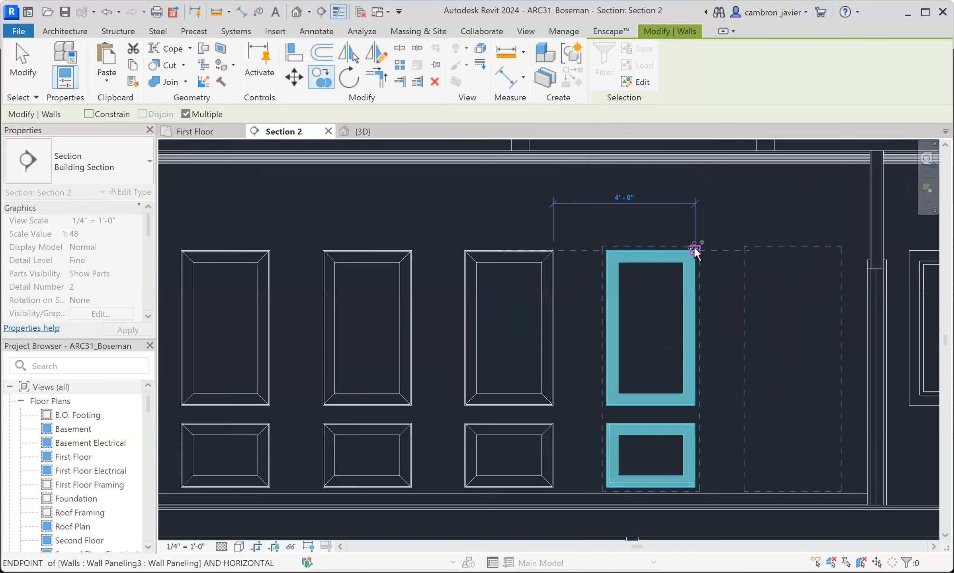
scroll(673, 259, down, 3)
key(Escape)
key(Escape)
- Examine the full row of upper and lower wall panels in the 3D view, from a distance and close up
click(362, 132)
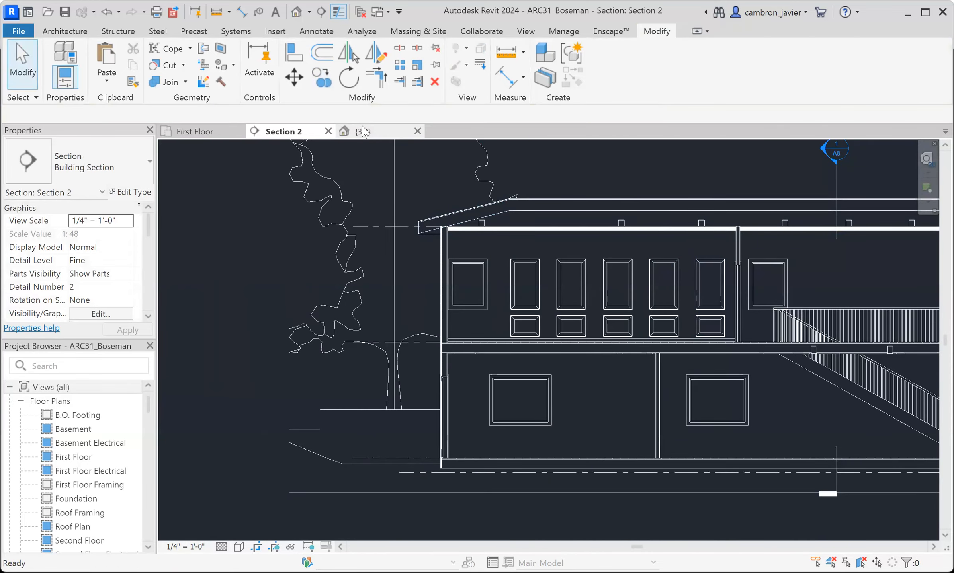
scroll(495, 288, down, 8)
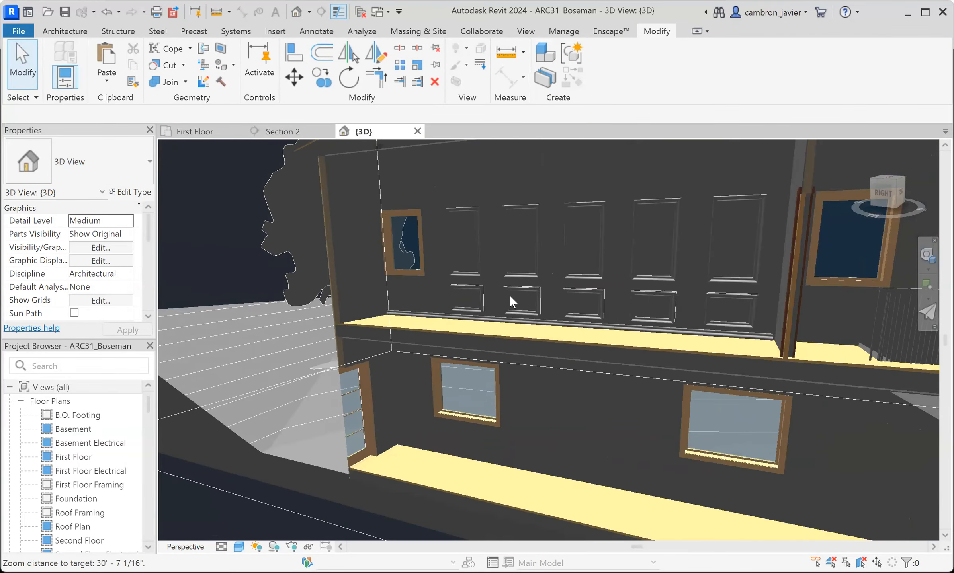
scroll(563, 152, up, 5)
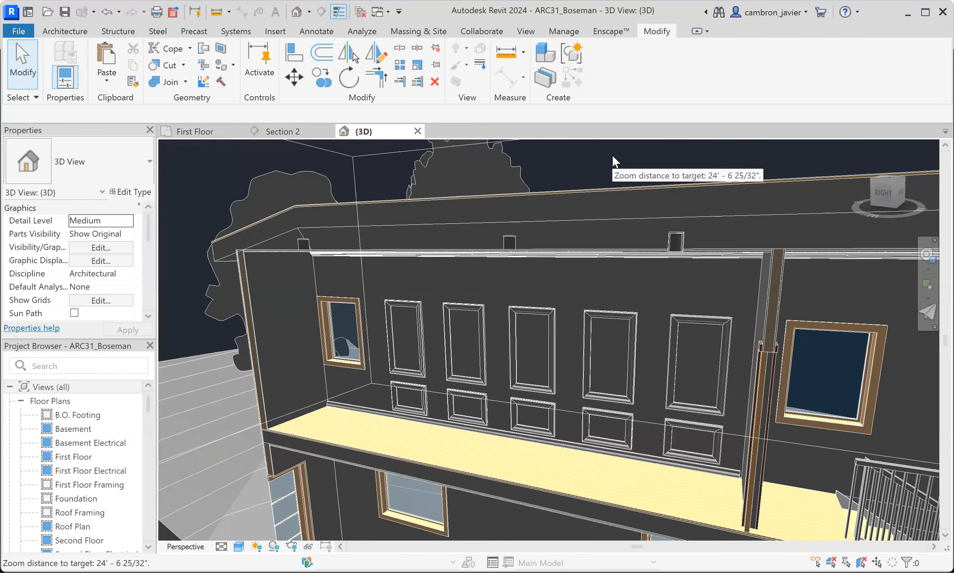
scroll(553, 311, up, 4)
shift+middle_drag(525, 330, 585, 318)
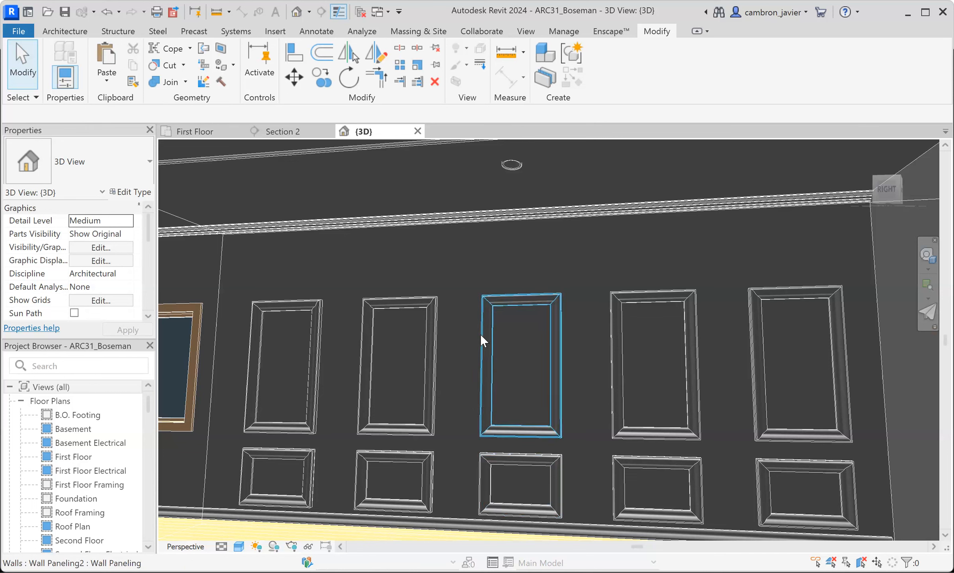
scroll(558, 404, down, 5)
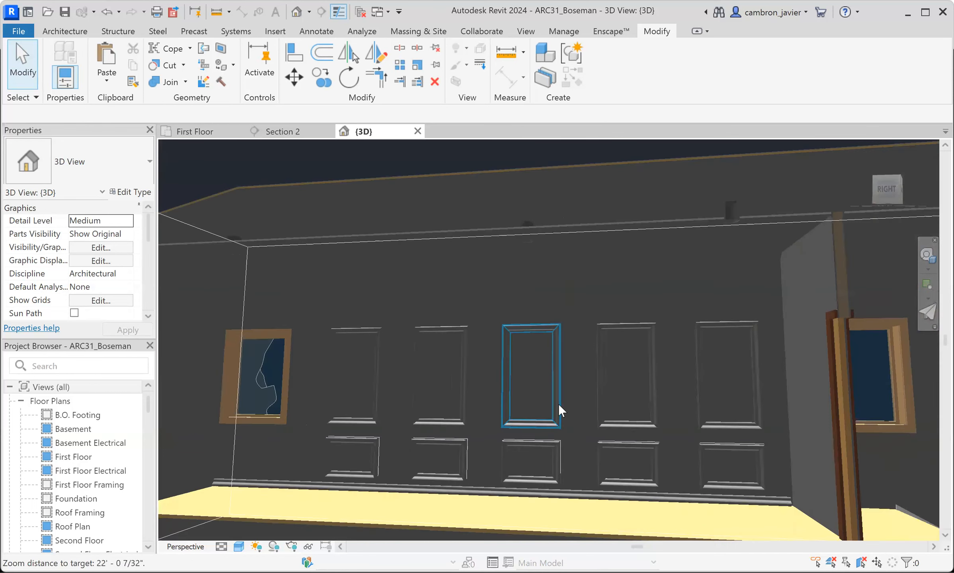